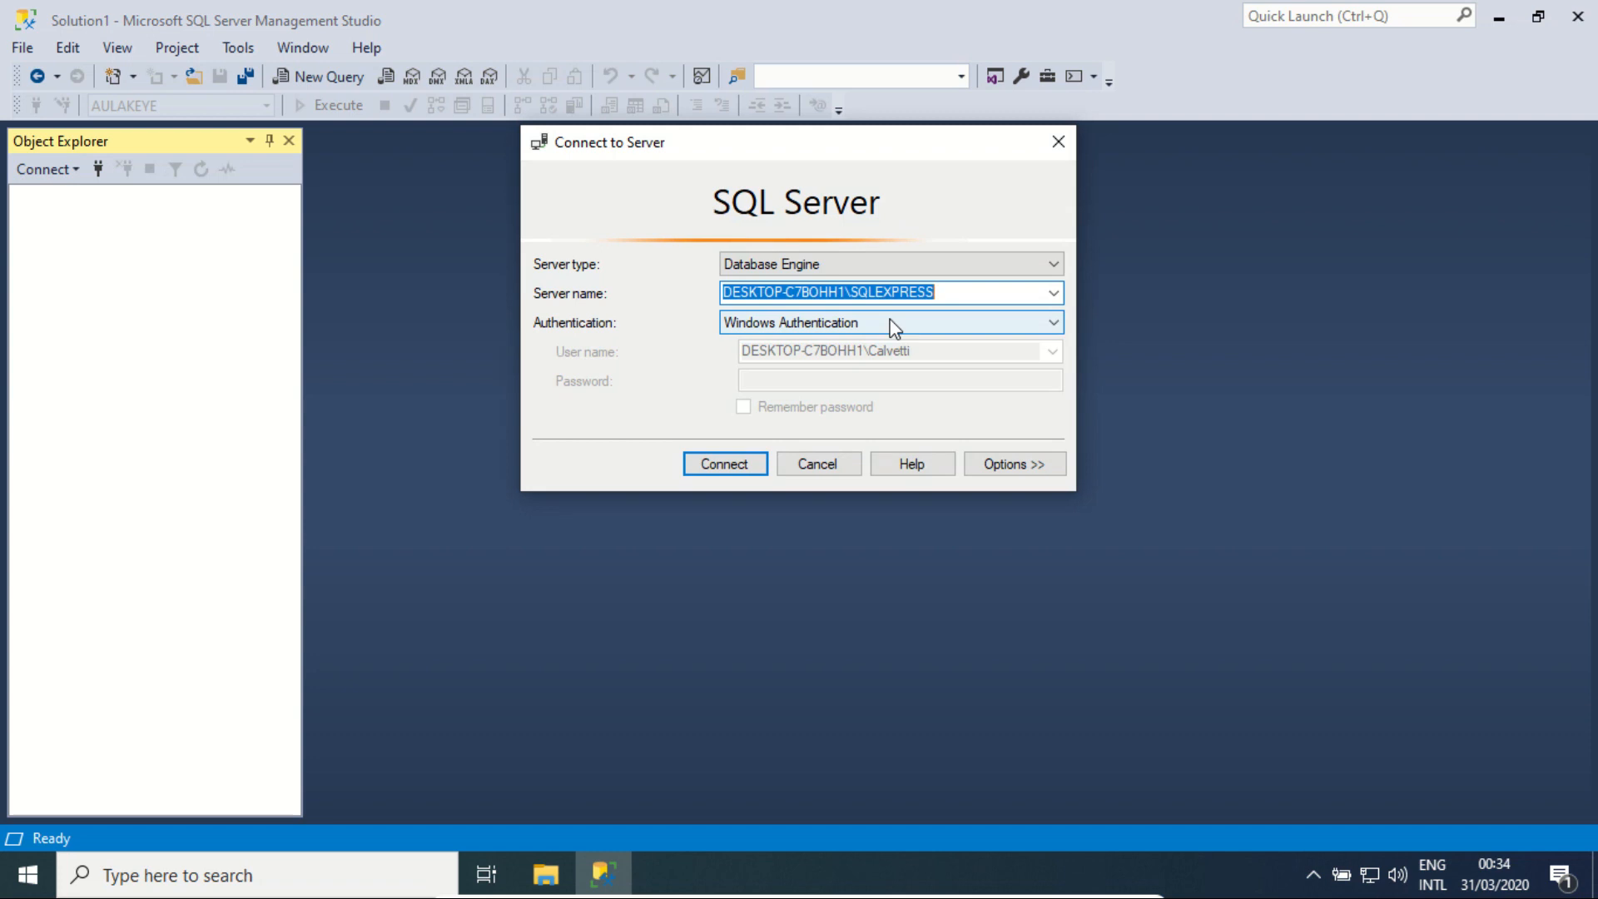
click(1053, 293)
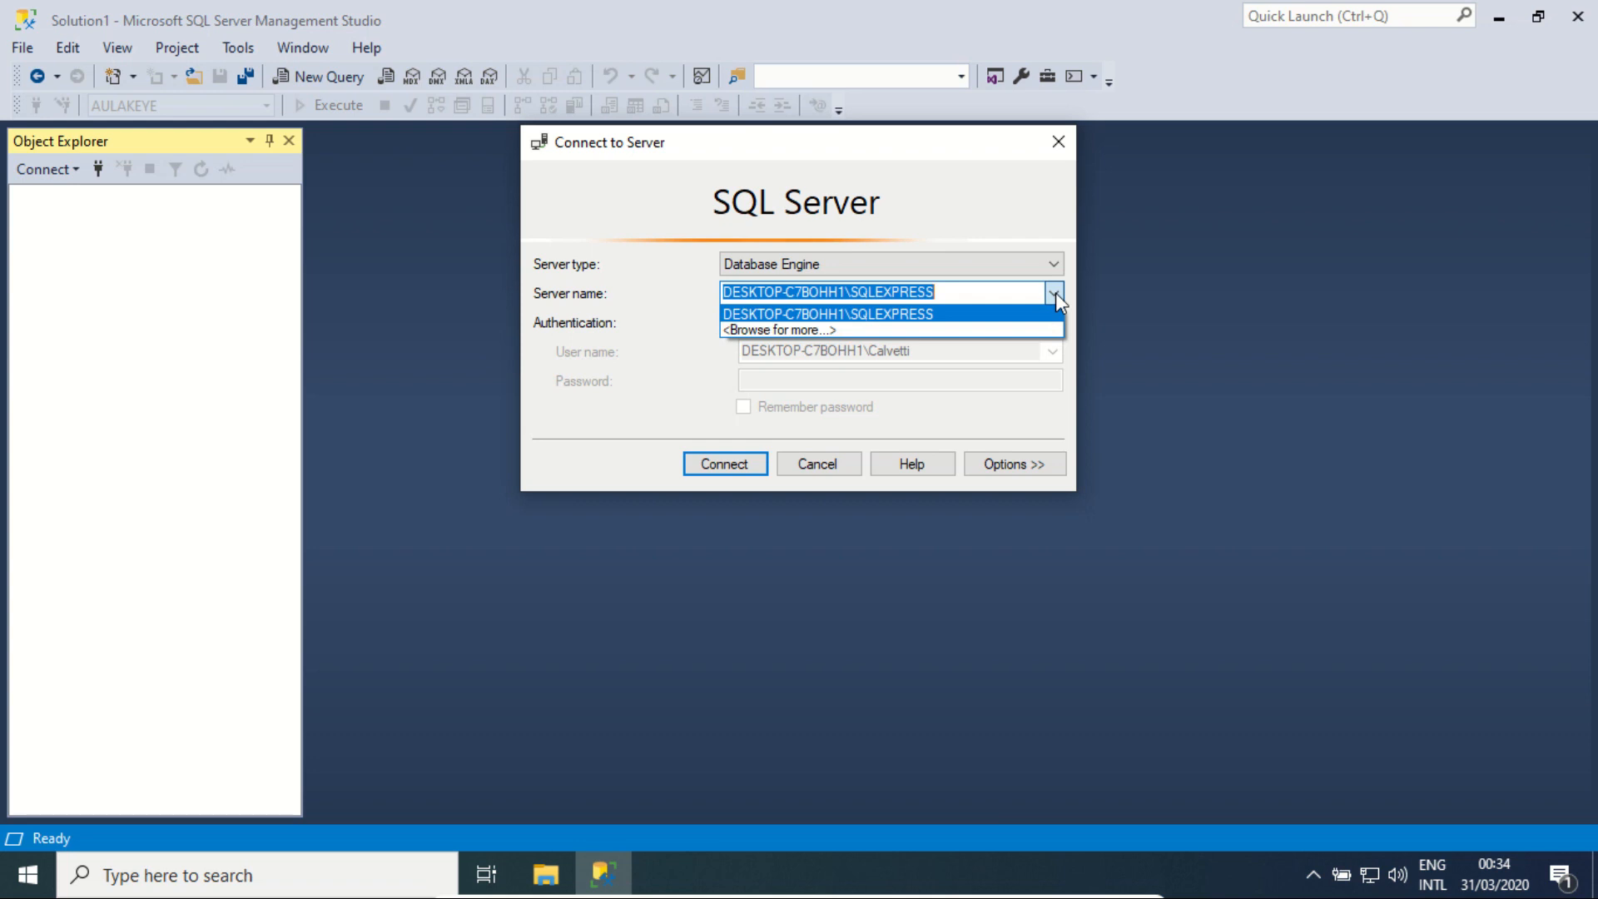
click(1056, 292)
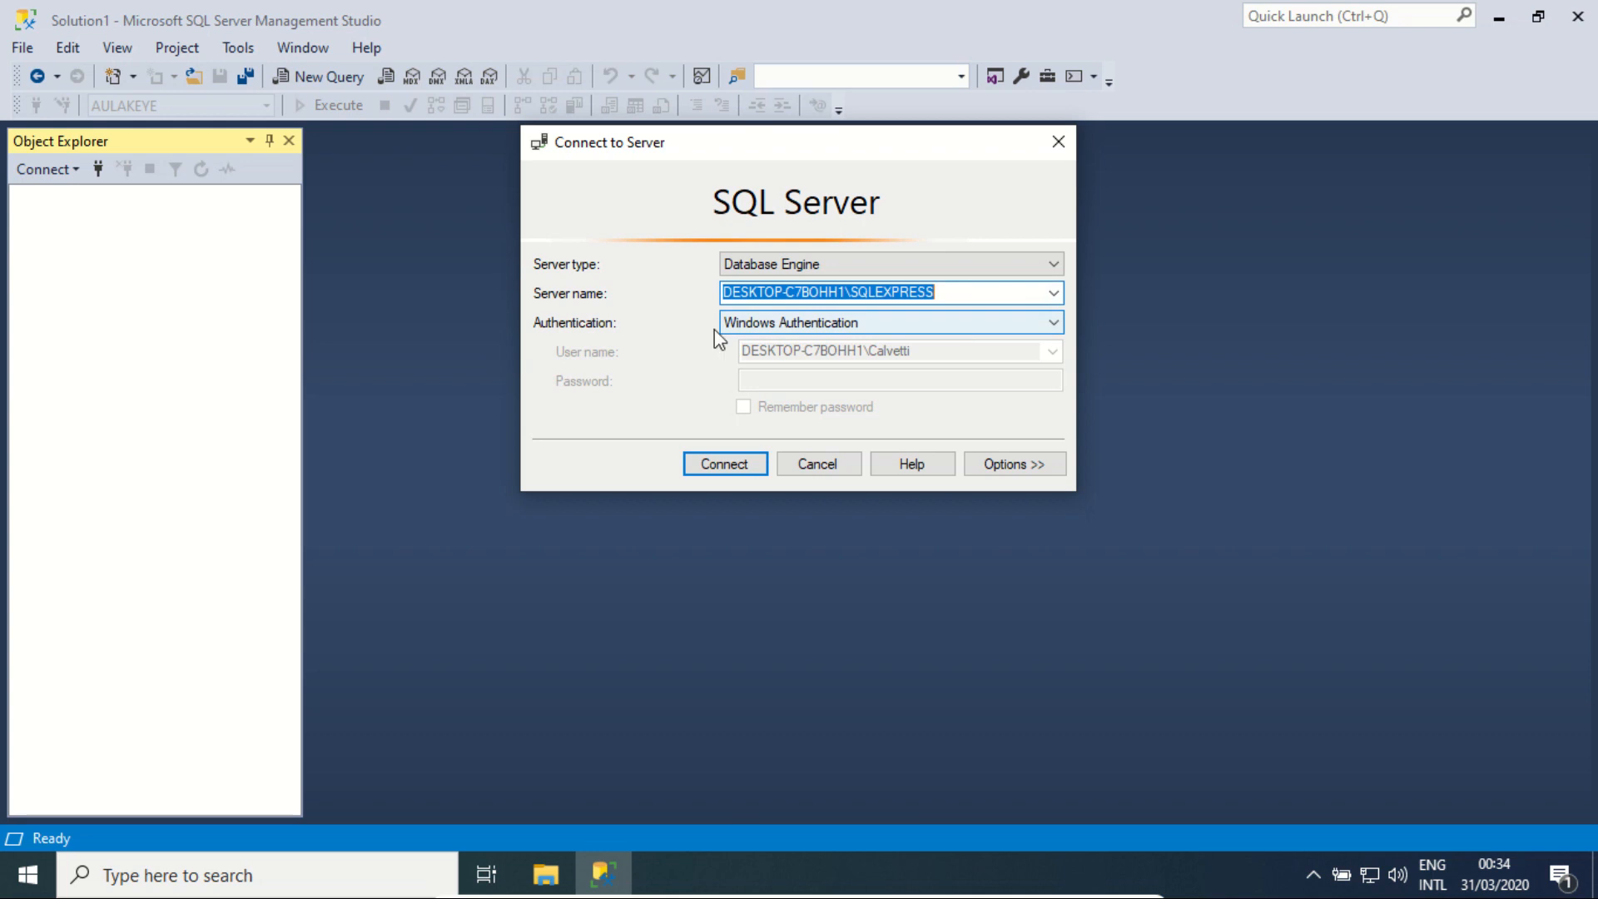
click(957, 322)
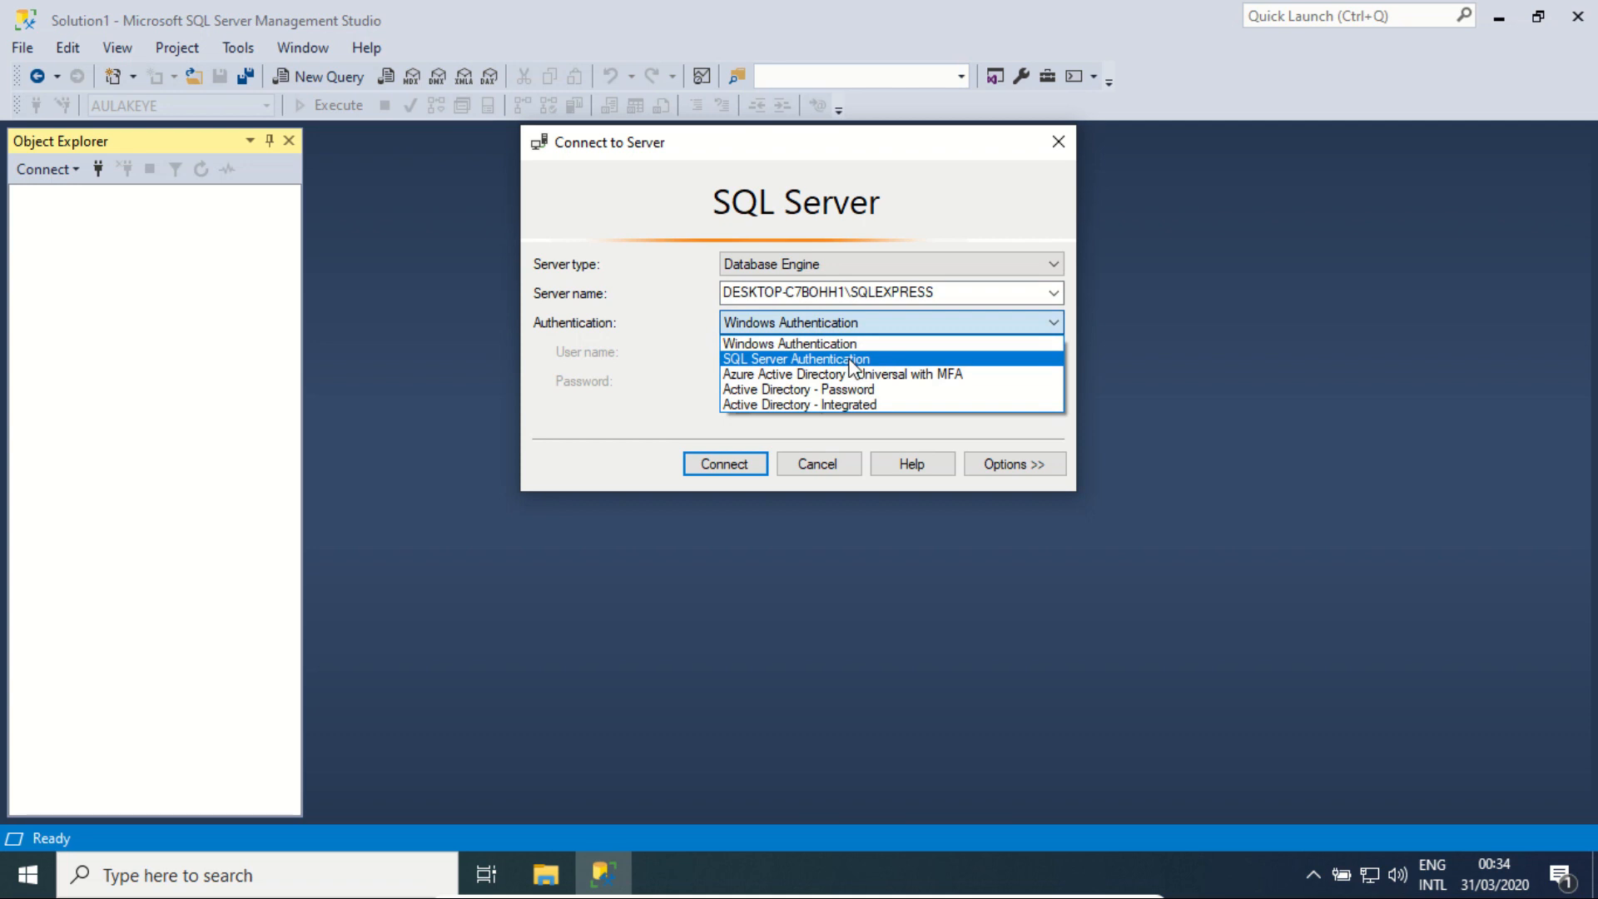
click(850, 359)
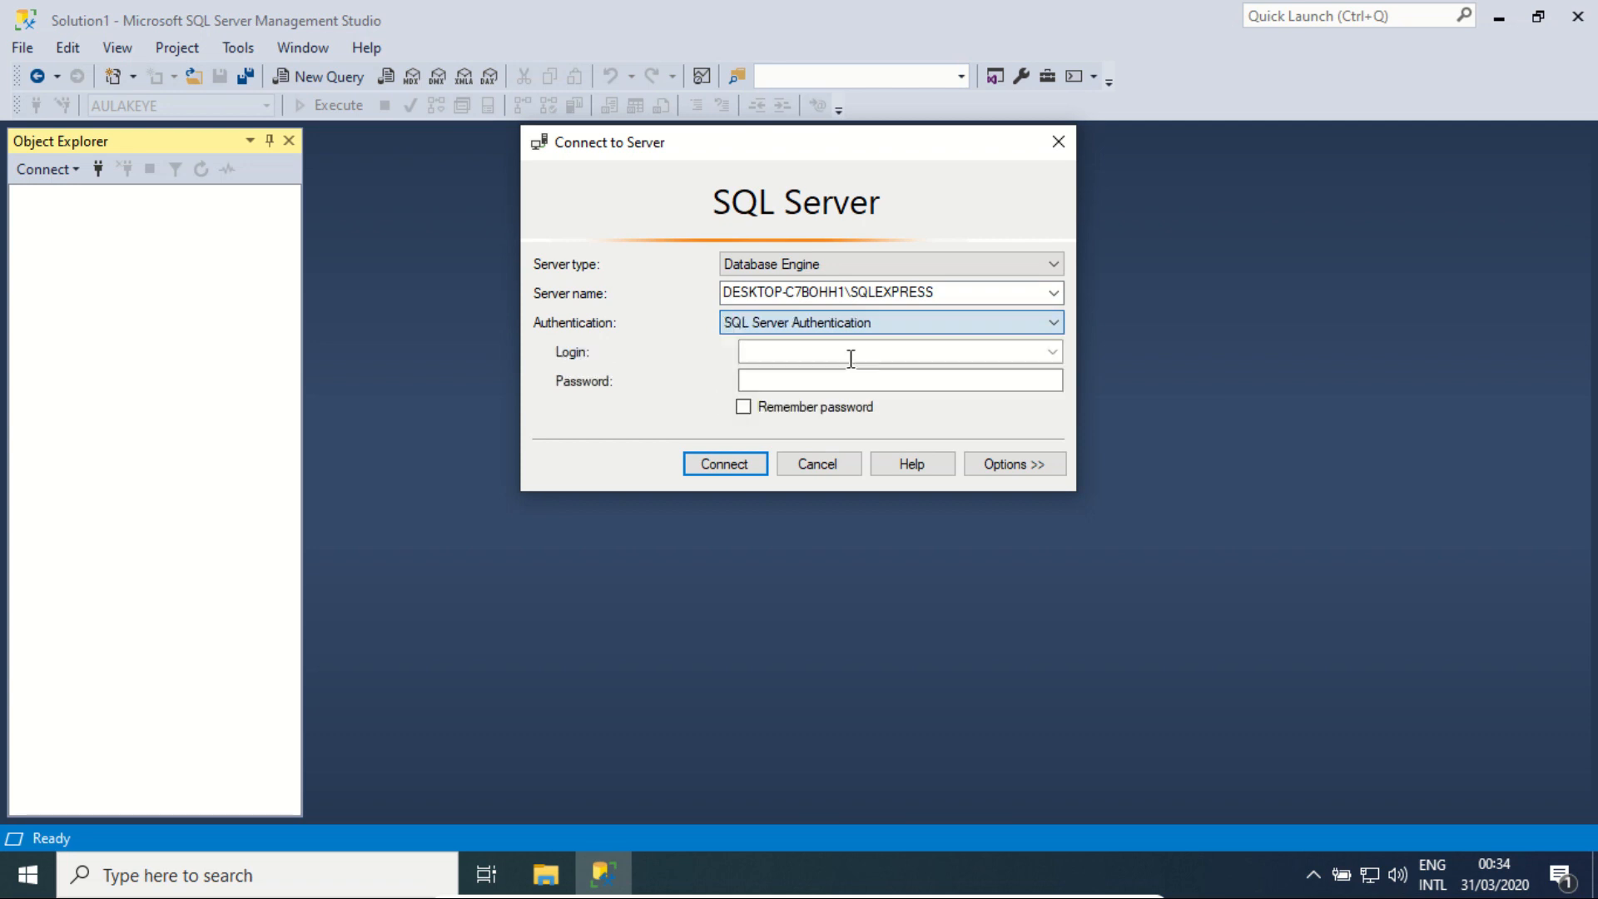
click(820, 382)
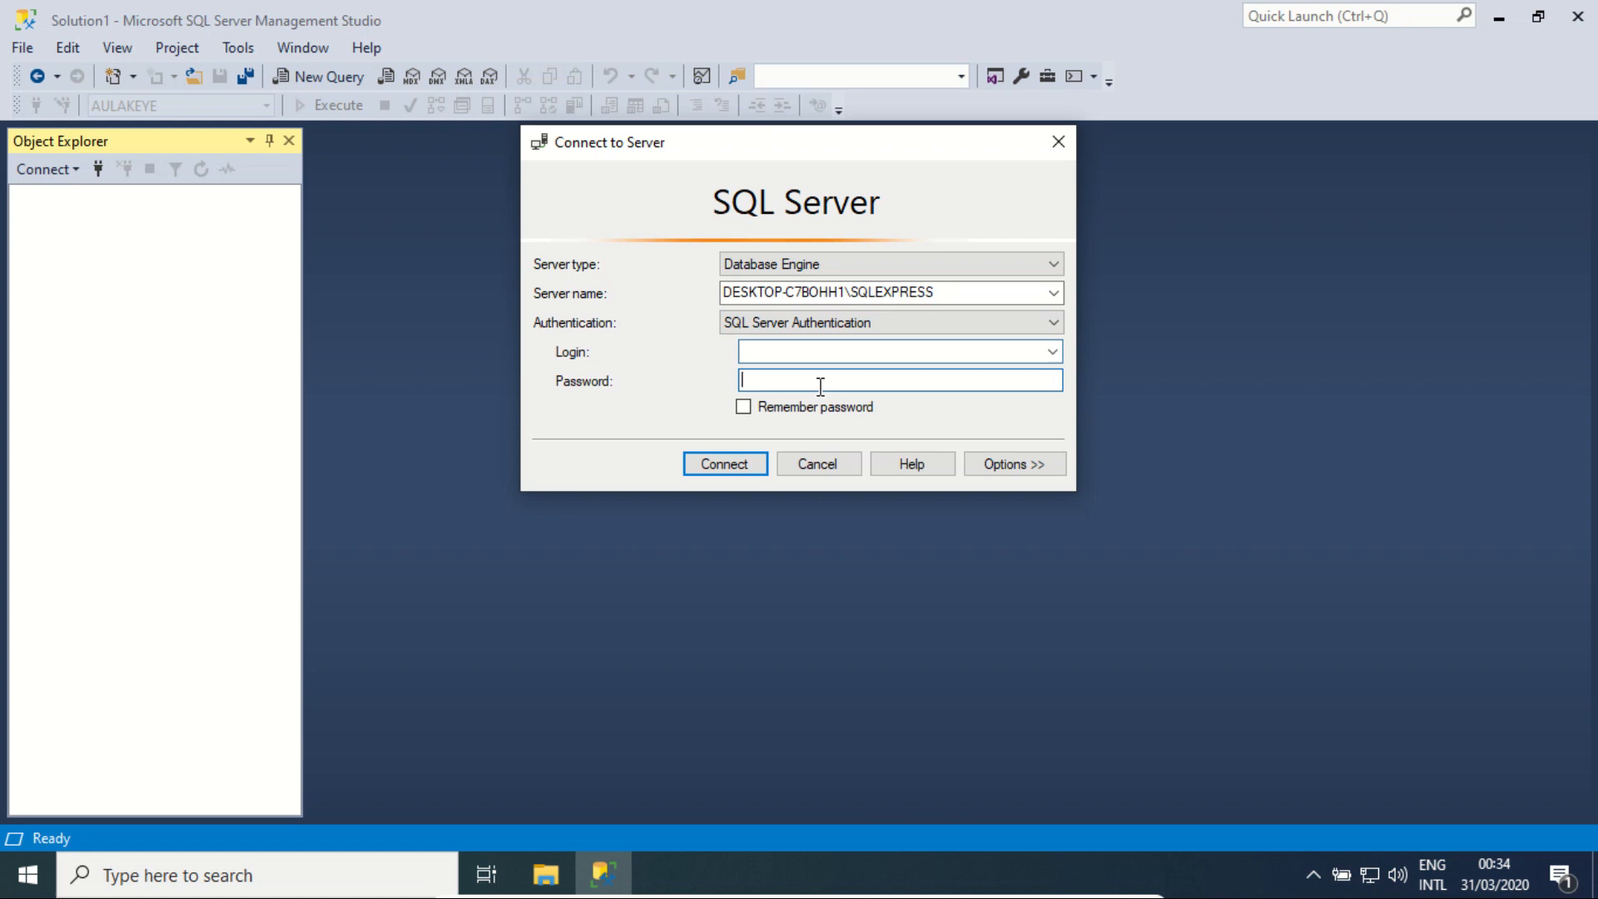
click(849, 329)
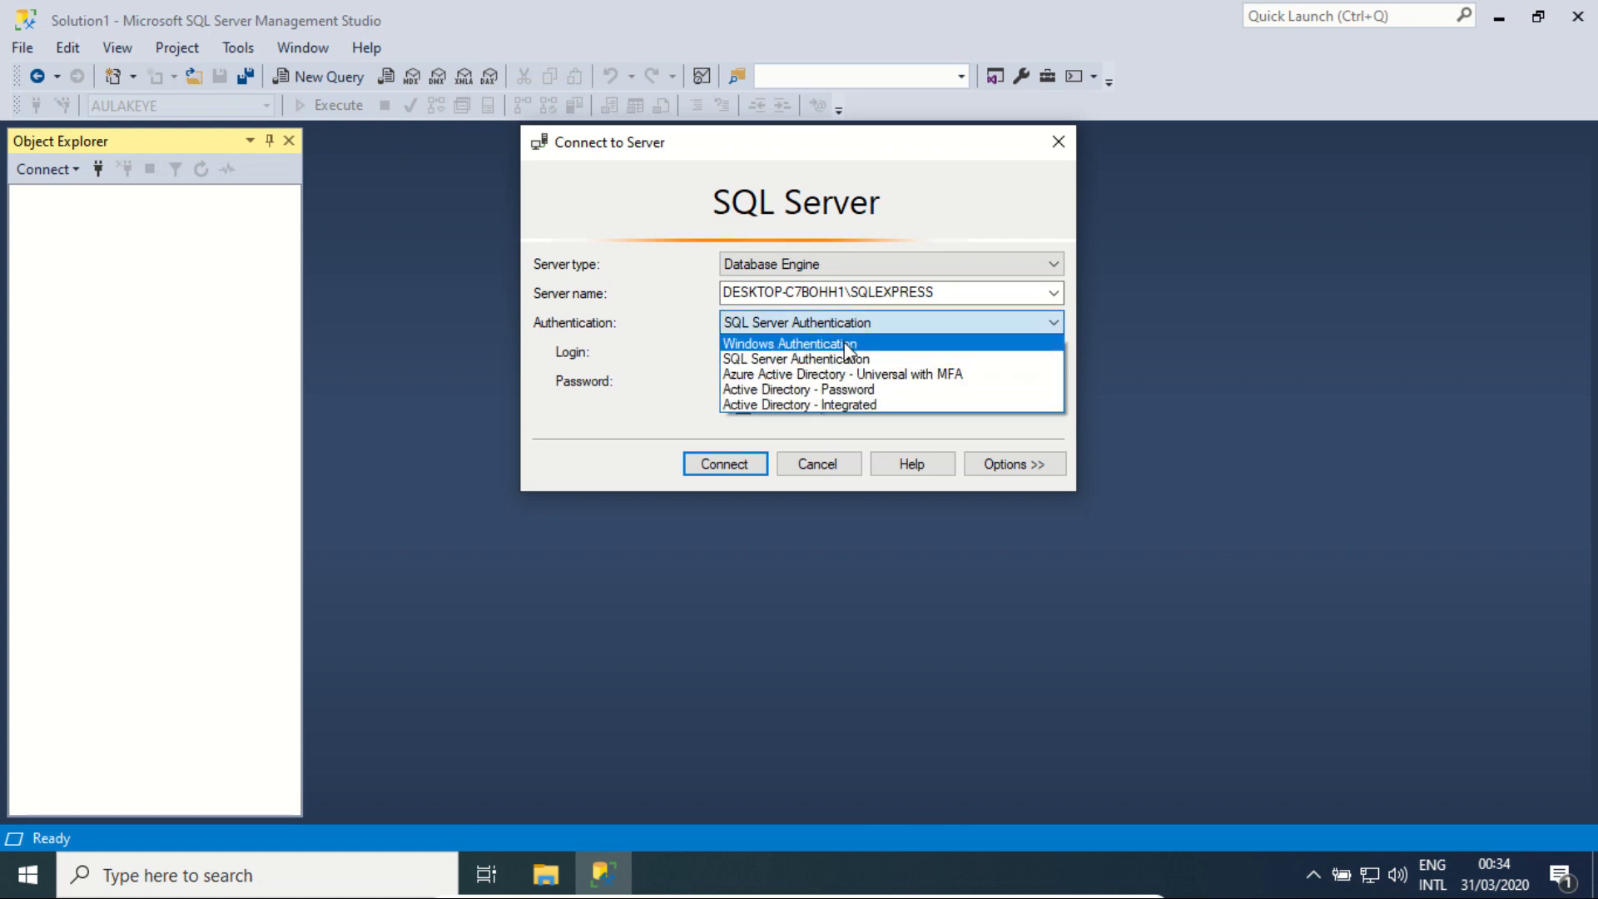
click(846, 345)
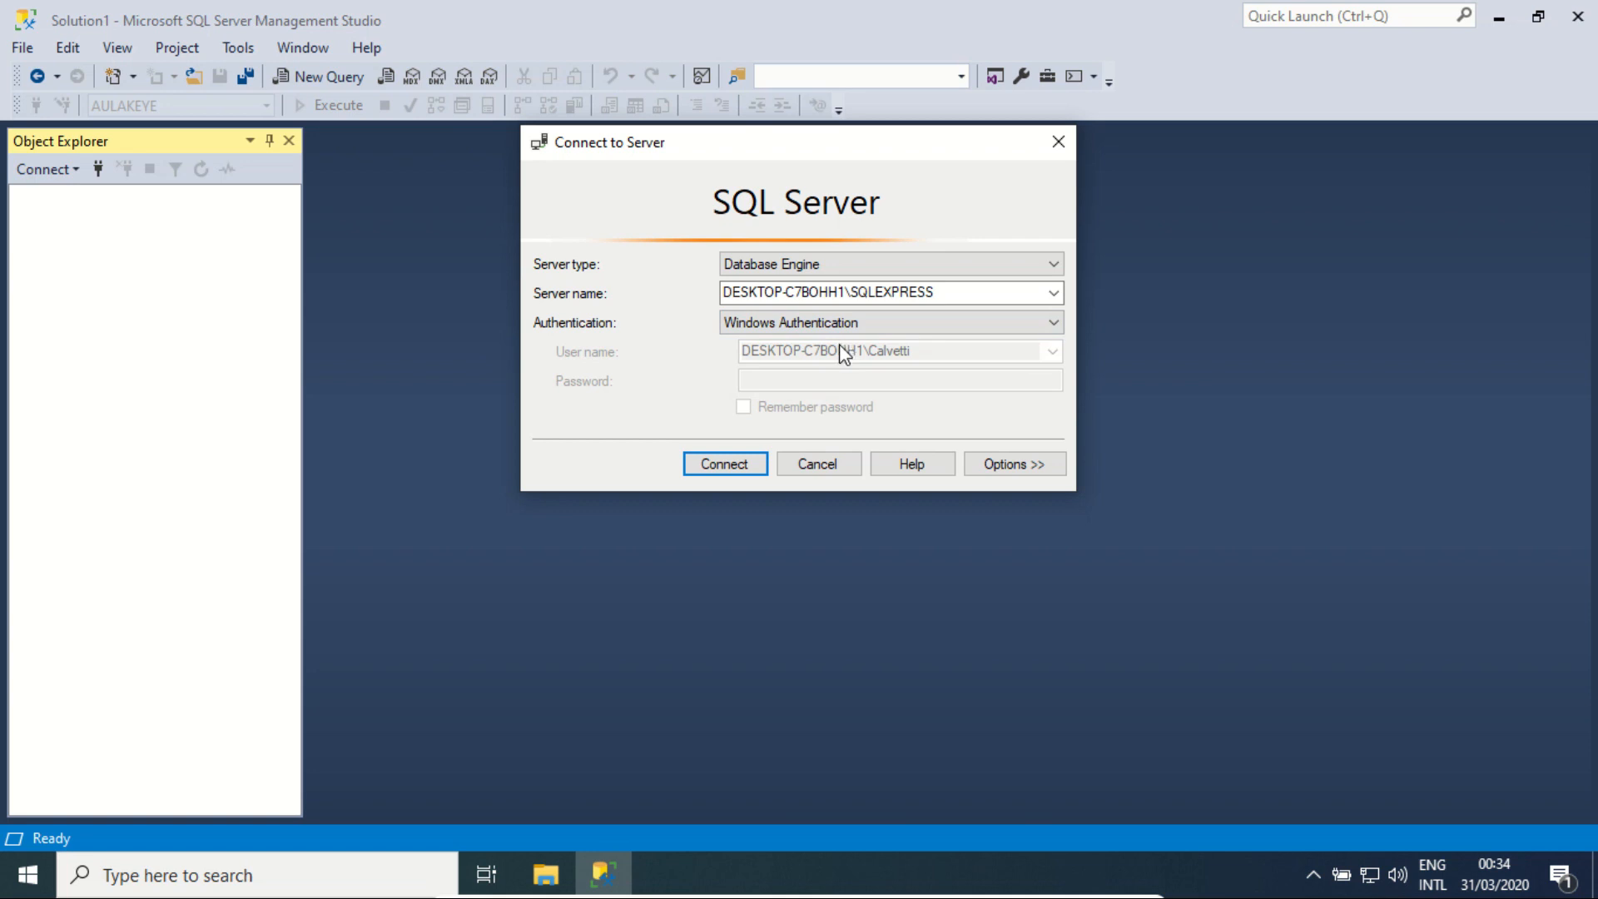
Connect to the SQLEXPRESS database engine with Windows Authentication and expand Databases to select AULAKEYE
click(724, 464)
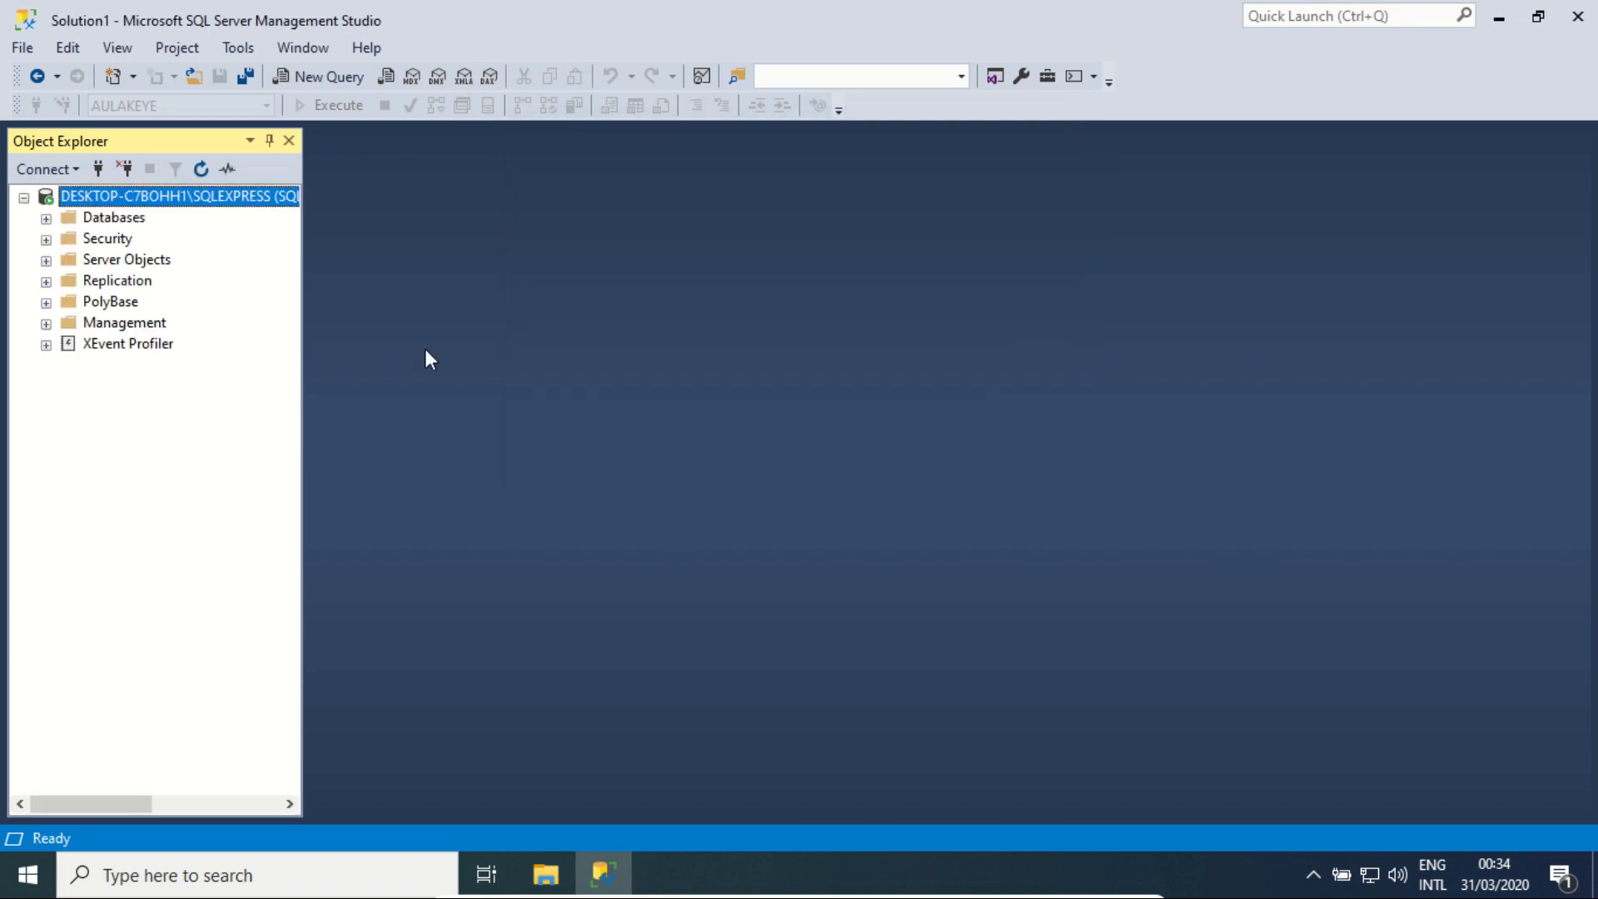
click(46, 218)
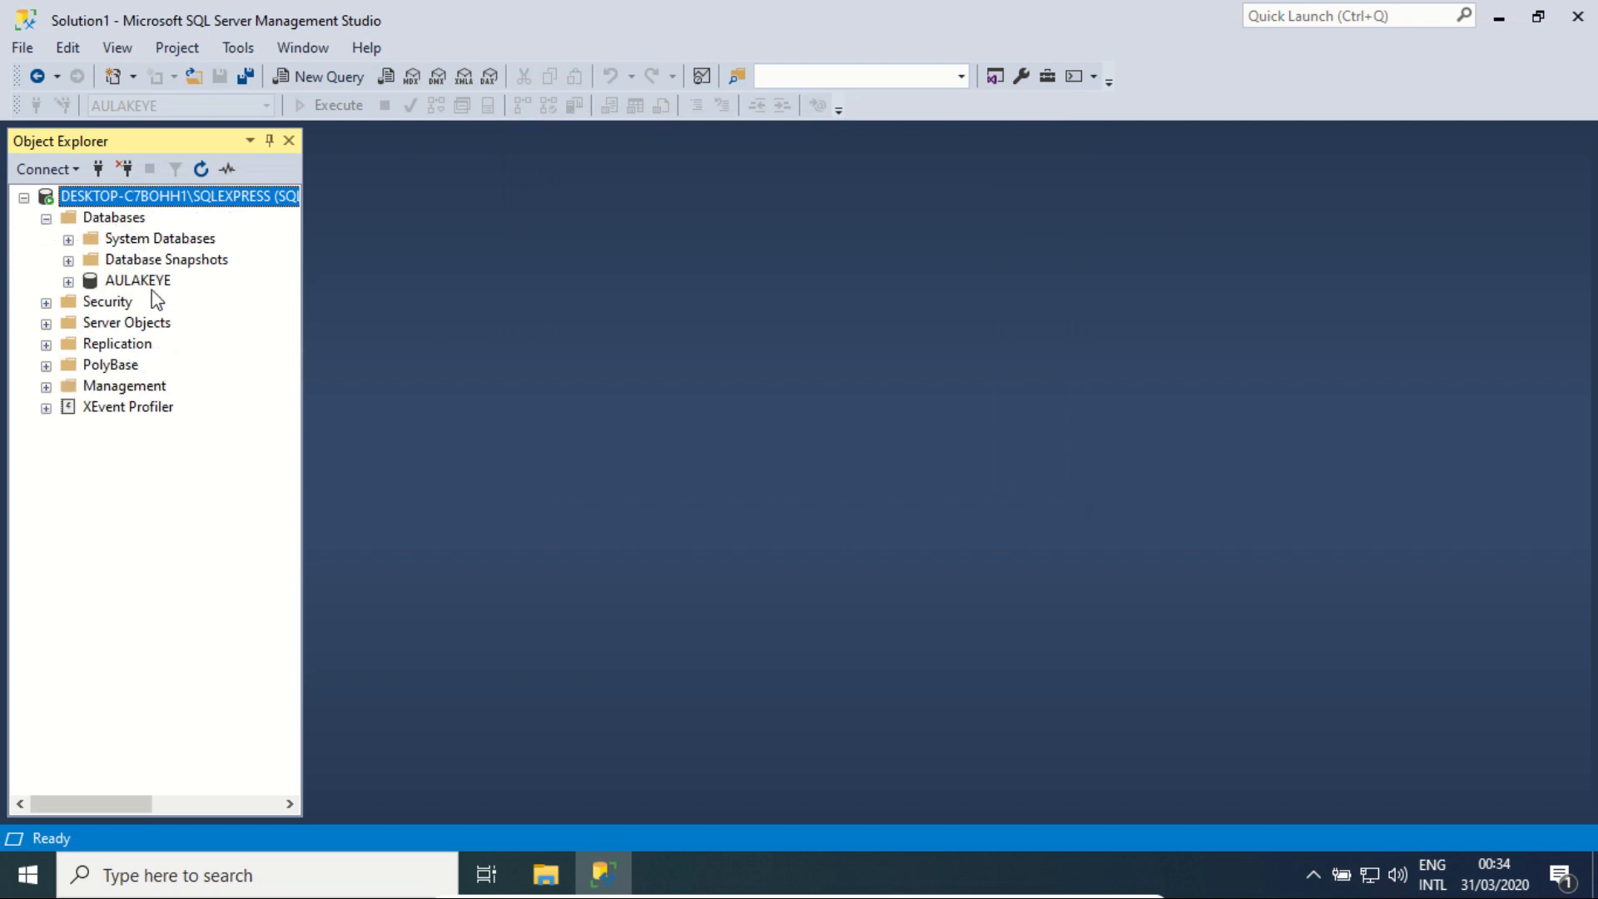
click(158, 281)
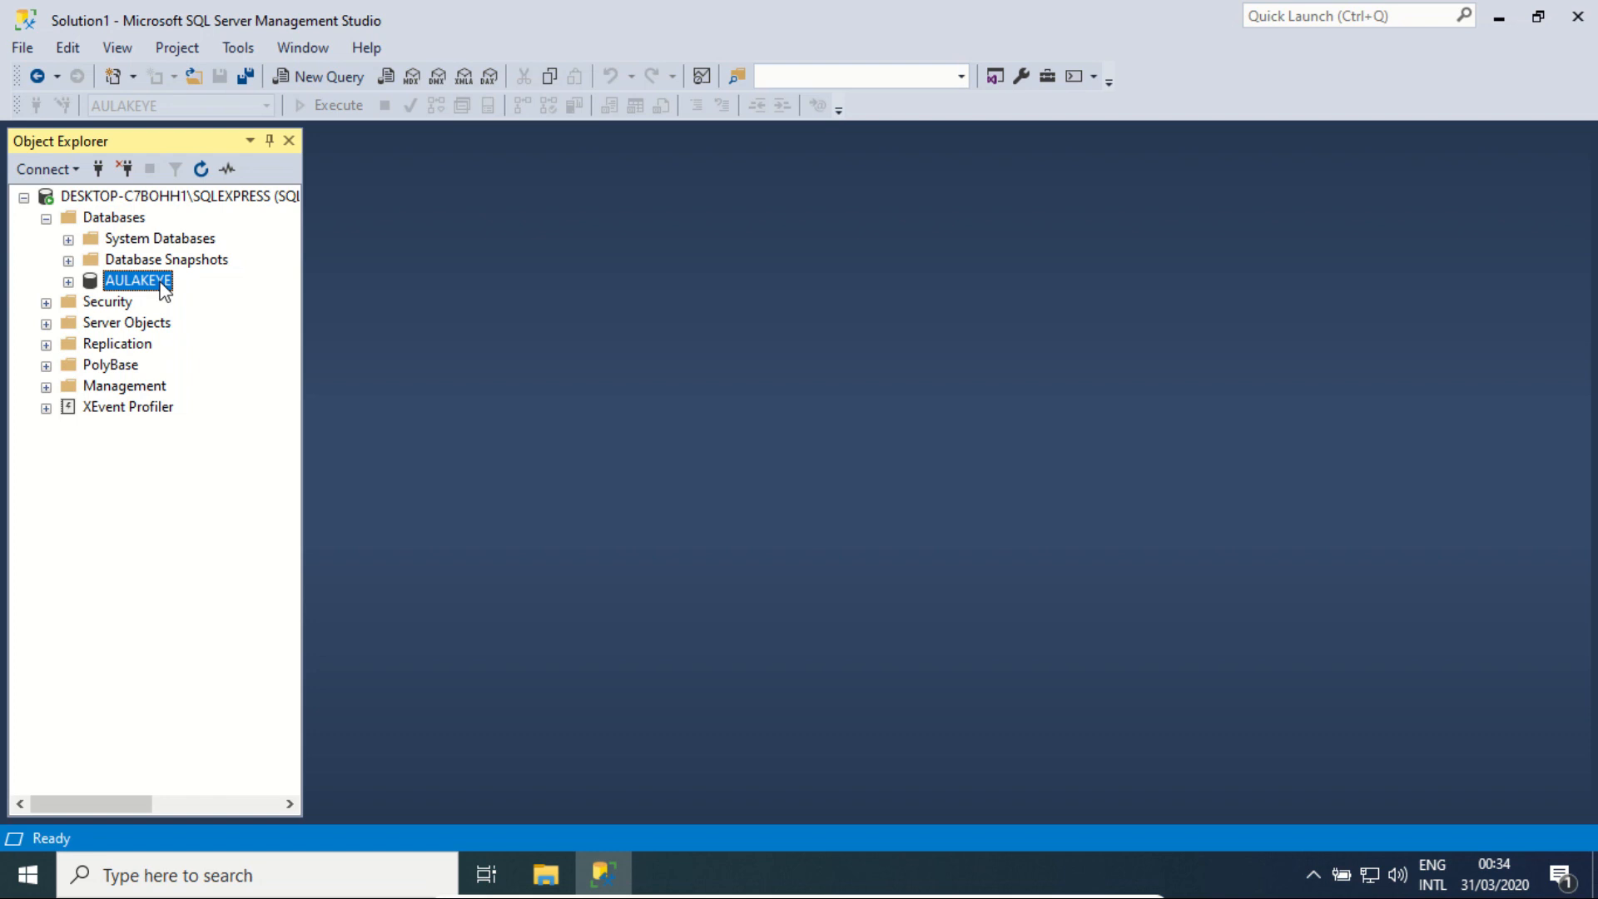
Expand the AULAKEYE database to view its folders
click(103, 307)
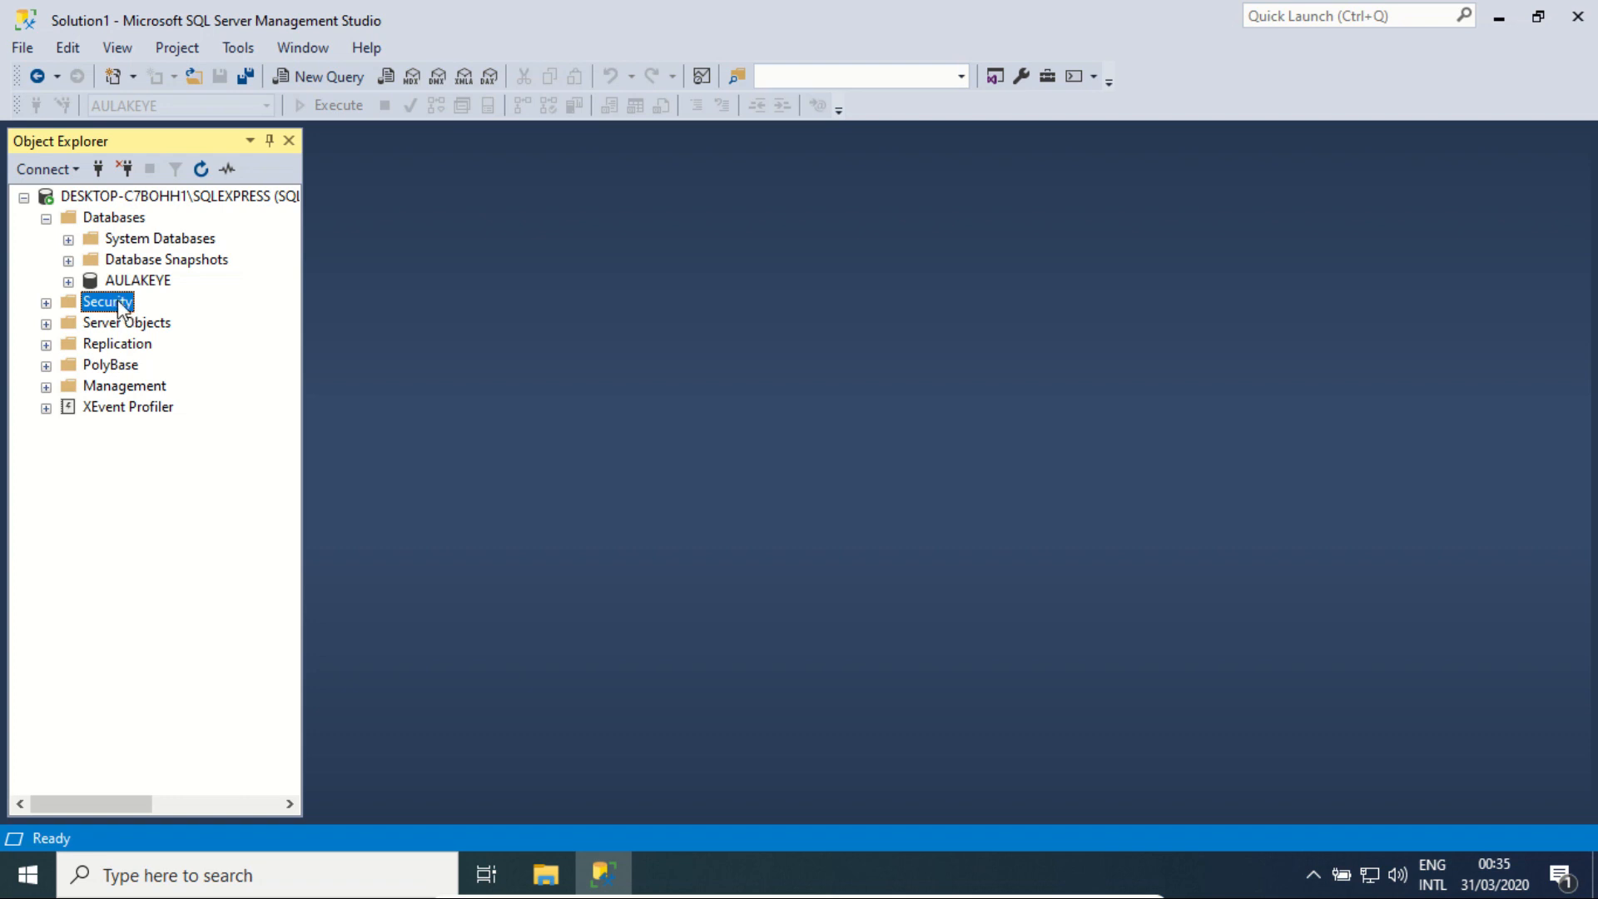
click(137, 282)
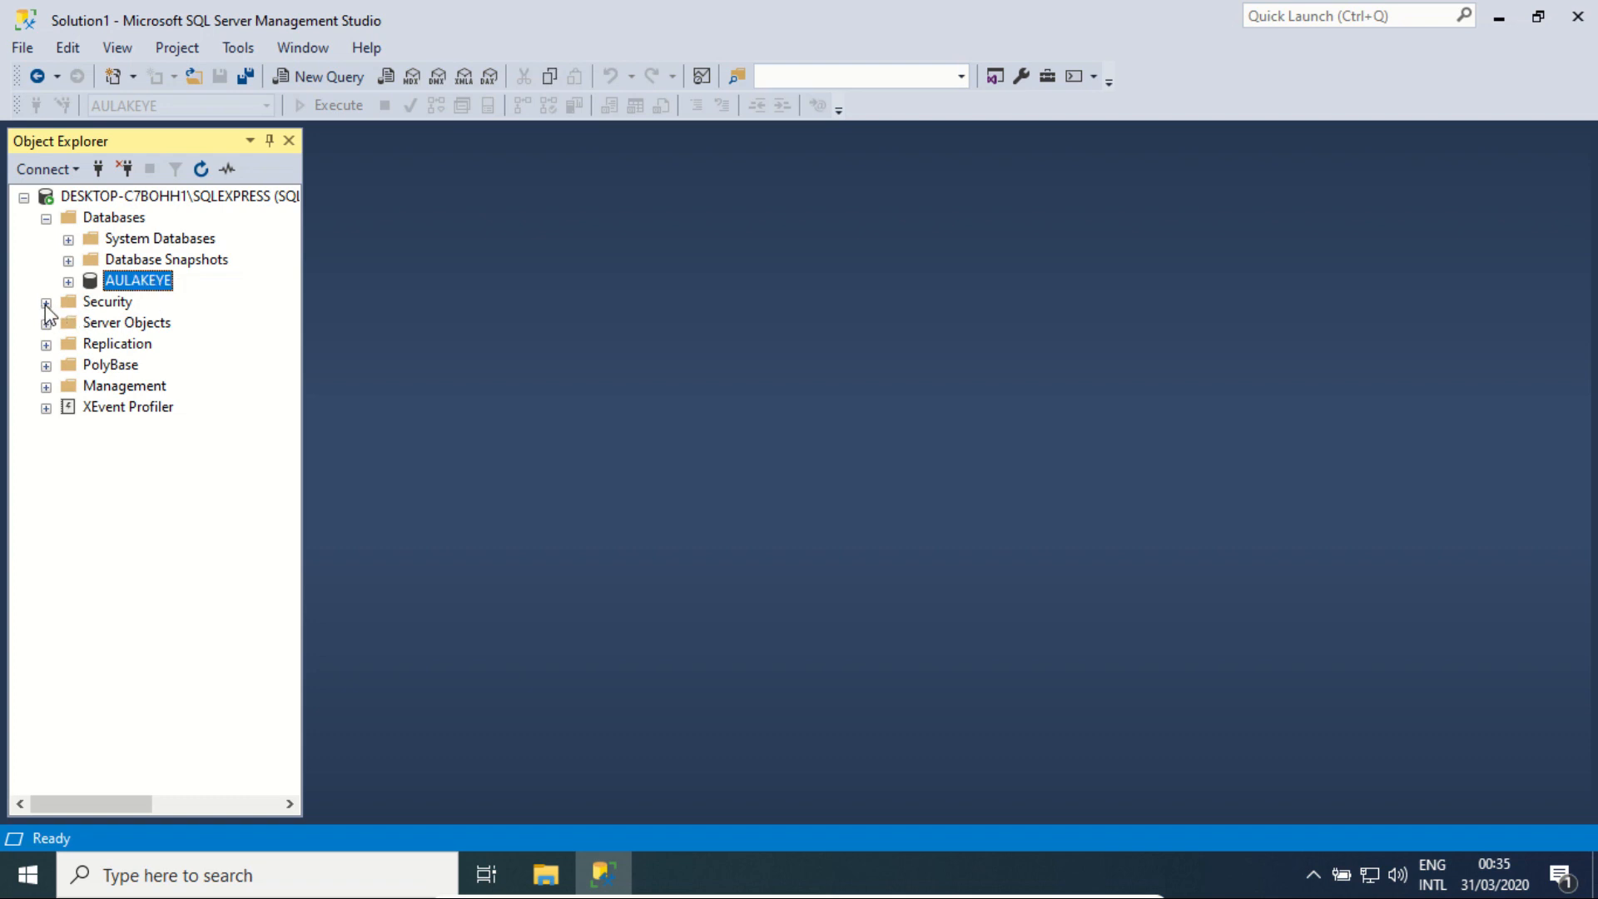
click(93, 306)
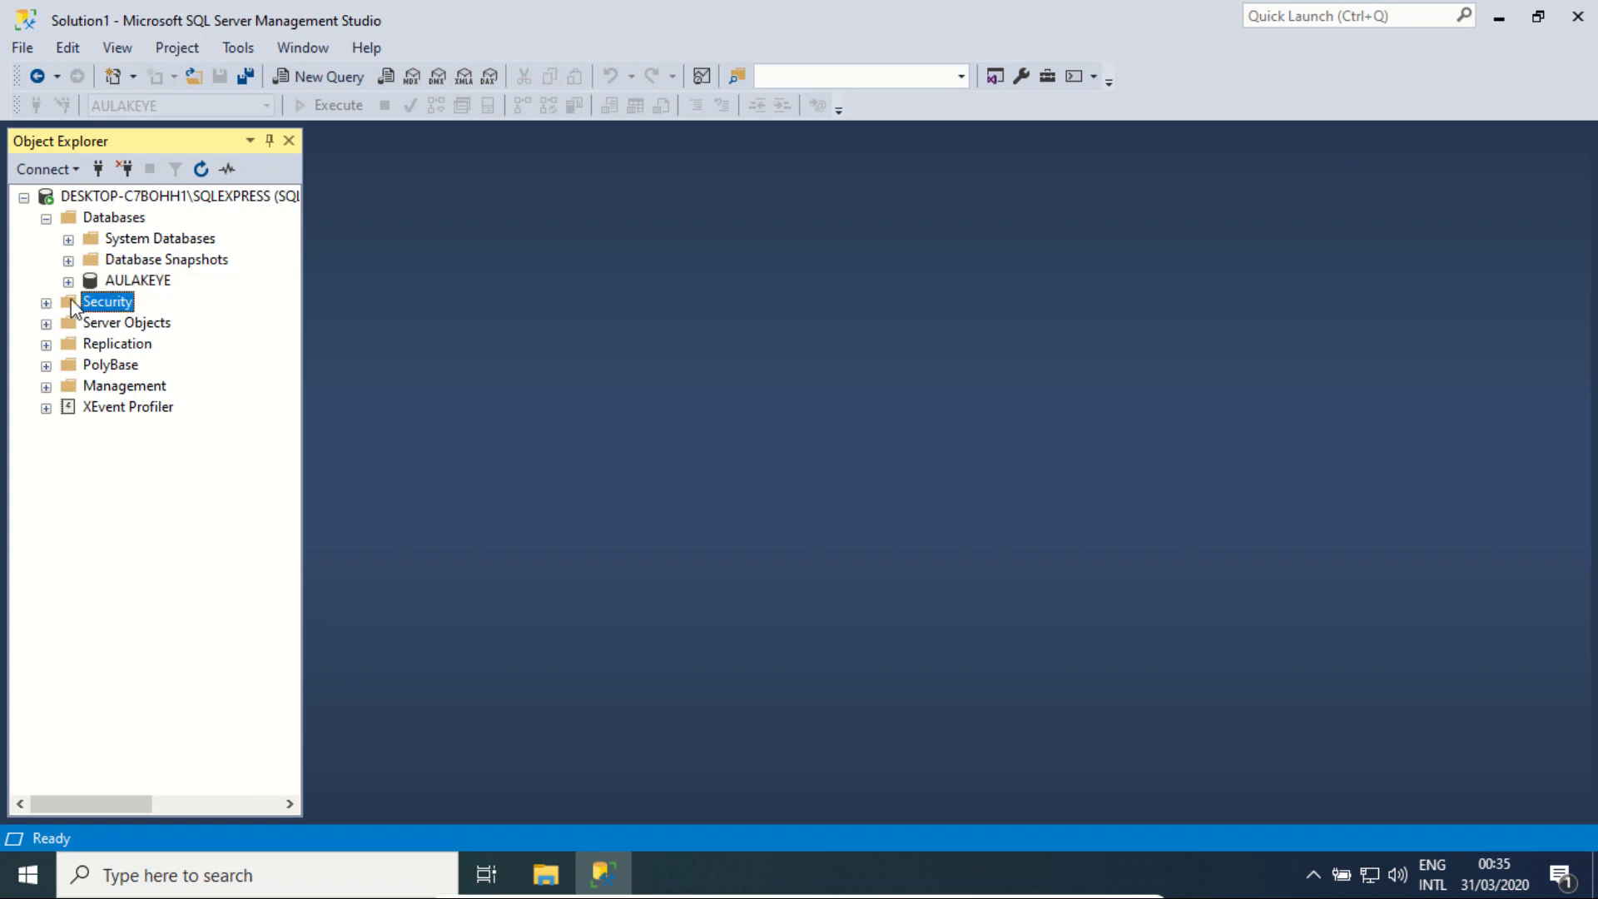
click(47, 220)
click(47, 219)
click(68, 282)
click(138, 282)
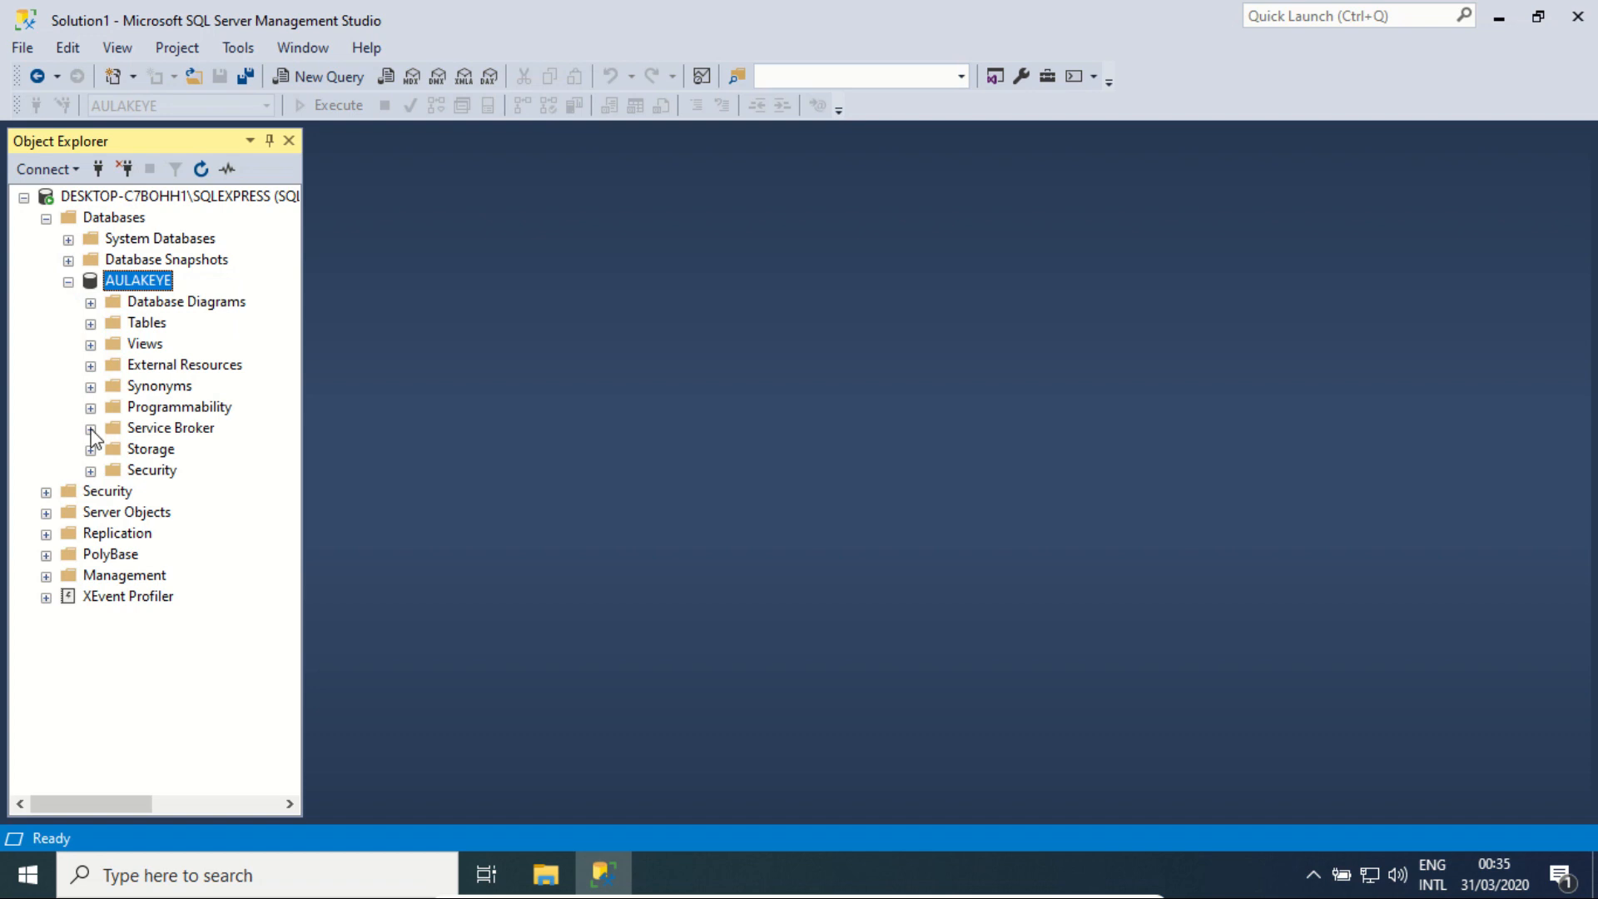
Compare the database-level and server-level Security folders, then expand the server-level one and select Logins
click(141, 471)
click(108, 492)
click(140, 471)
click(125, 492)
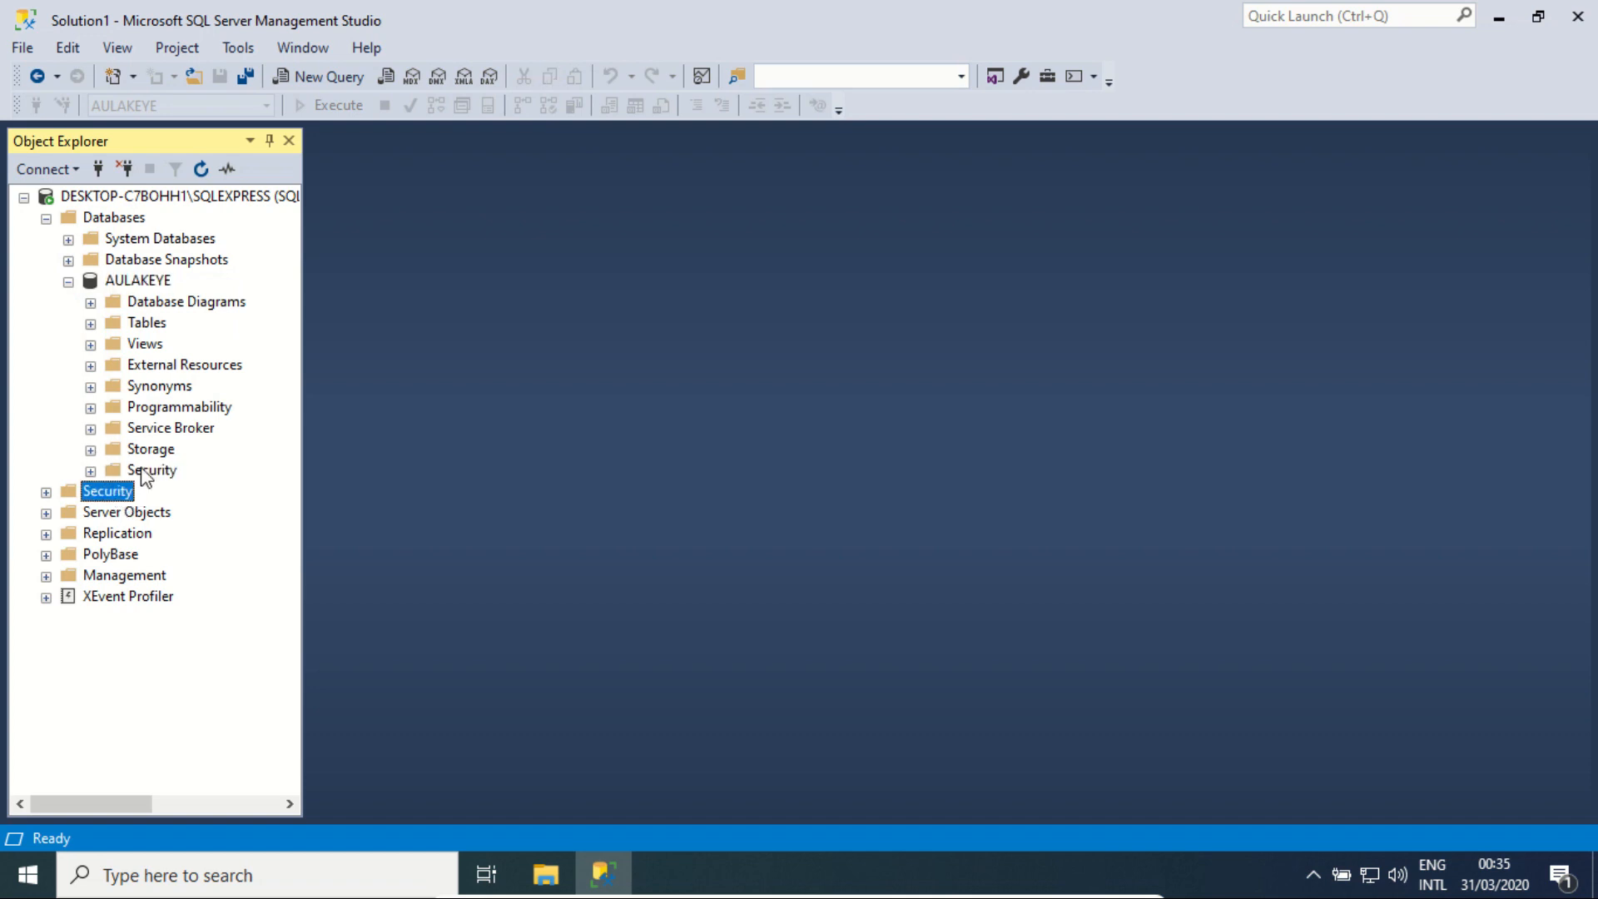
click(150, 471)
click(47, 493)
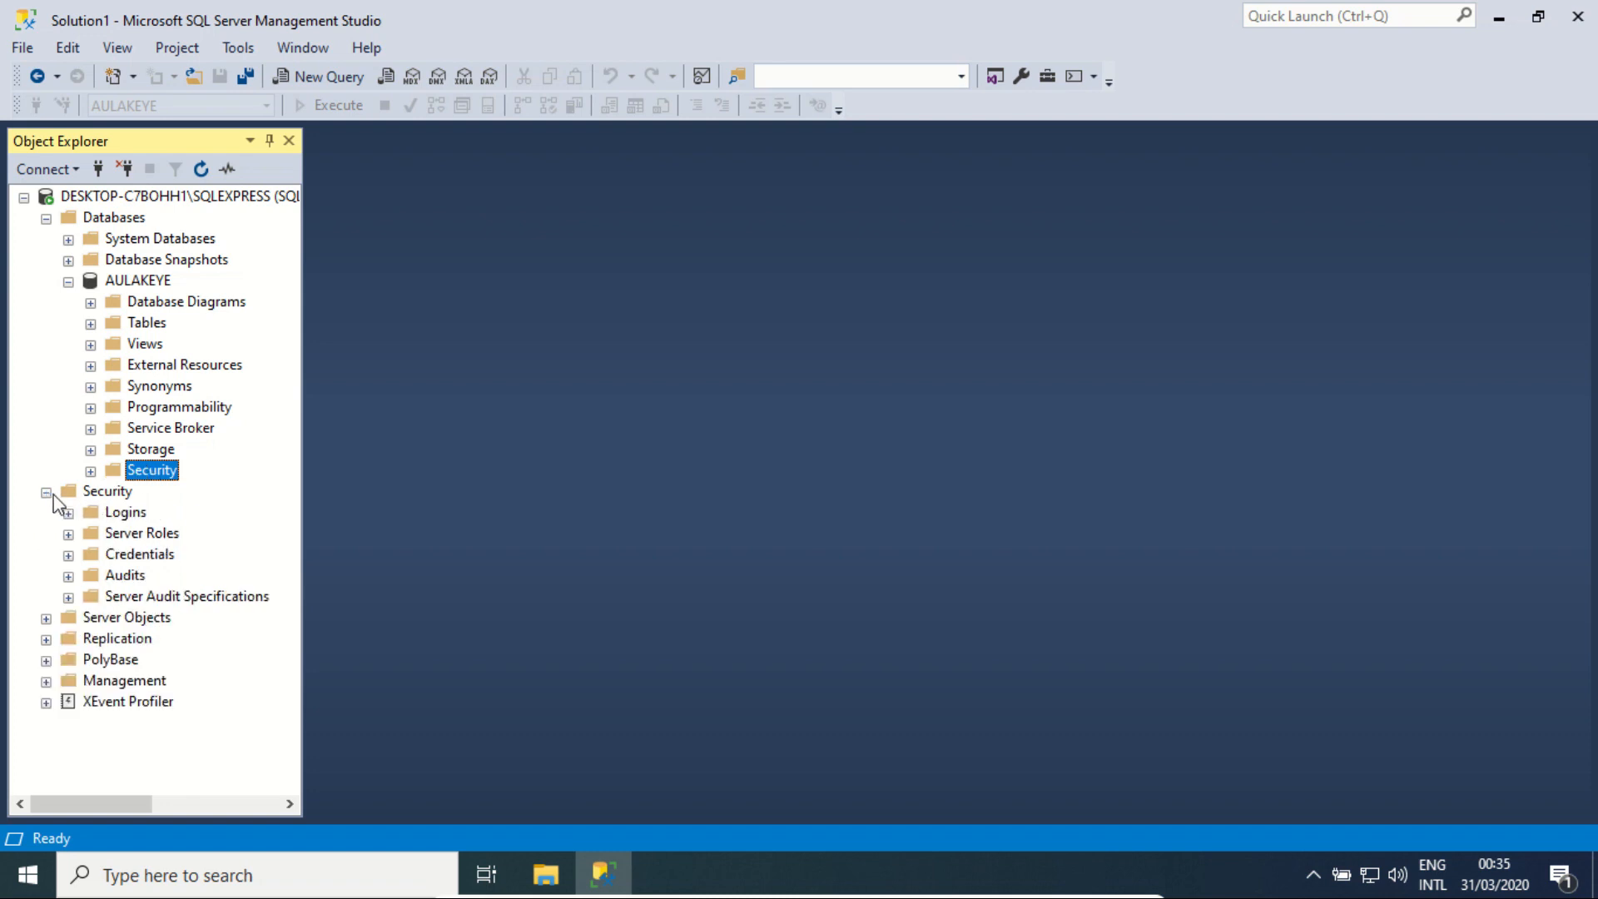
click(117, 513)
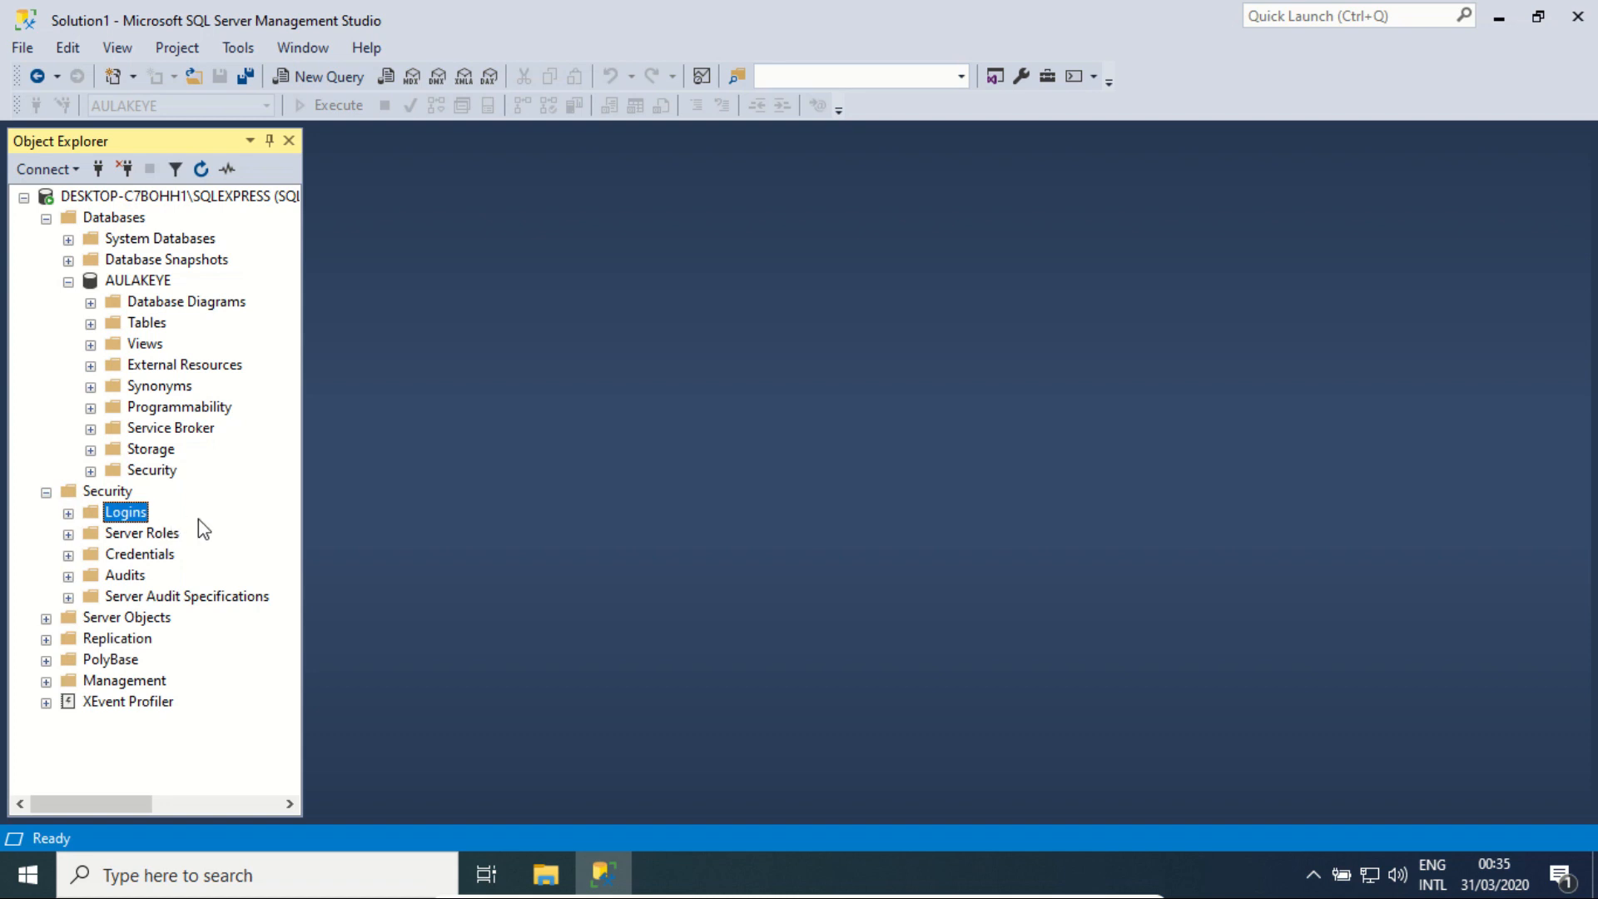
Expand Security inside AULAKEYE and compare its Users folder with the server-level Logins folder
click(90, 472)
click(164, 475)
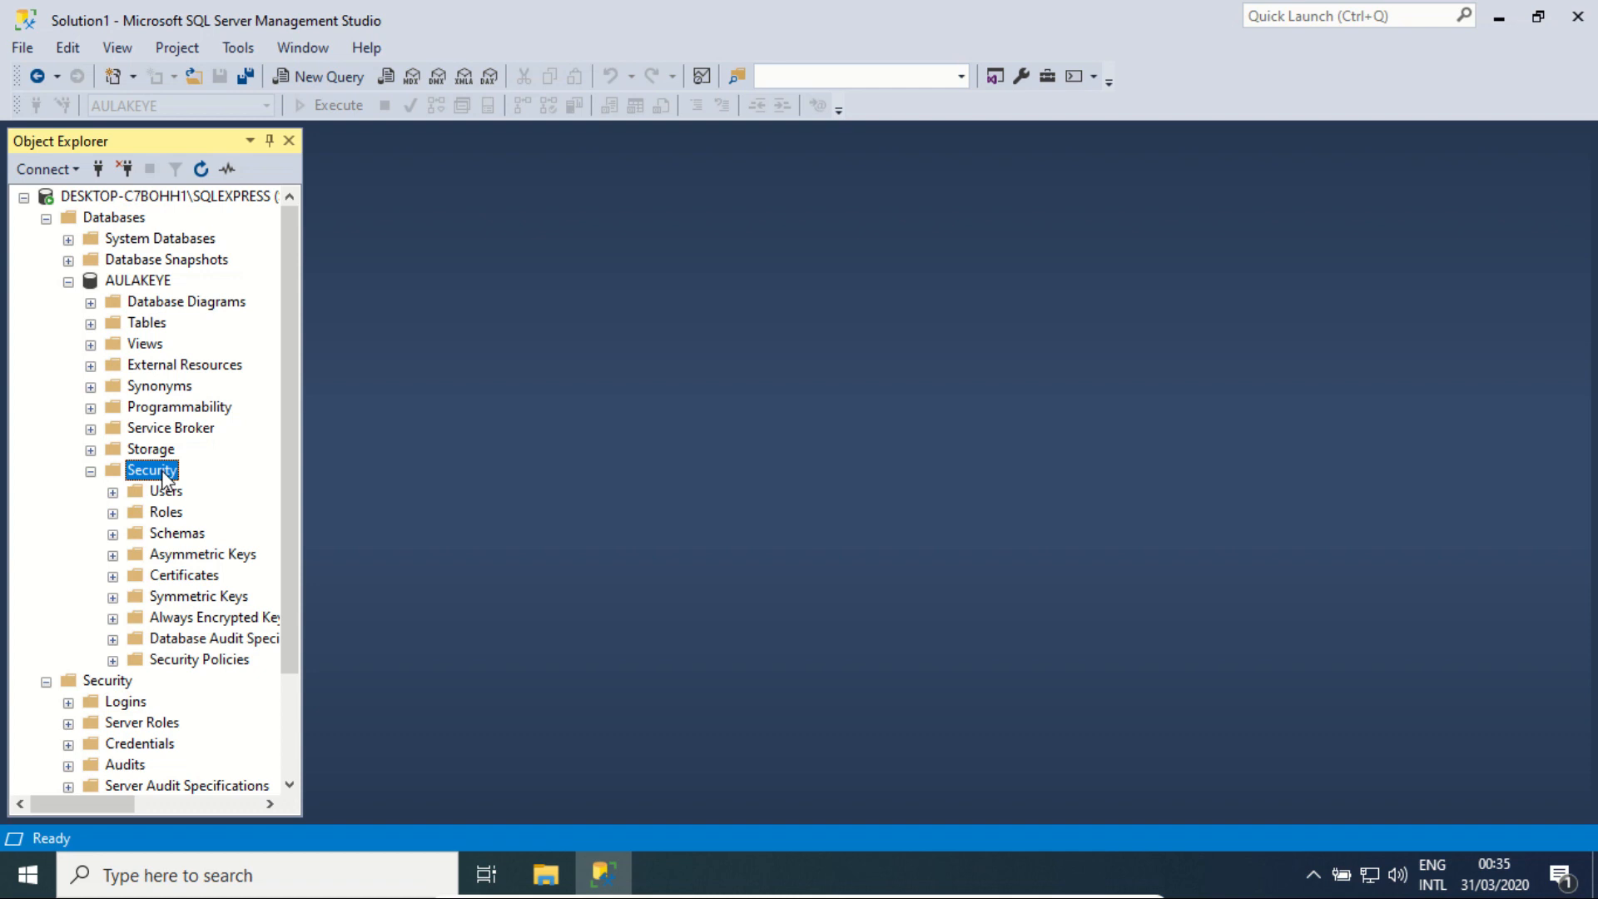
click(169, 494)
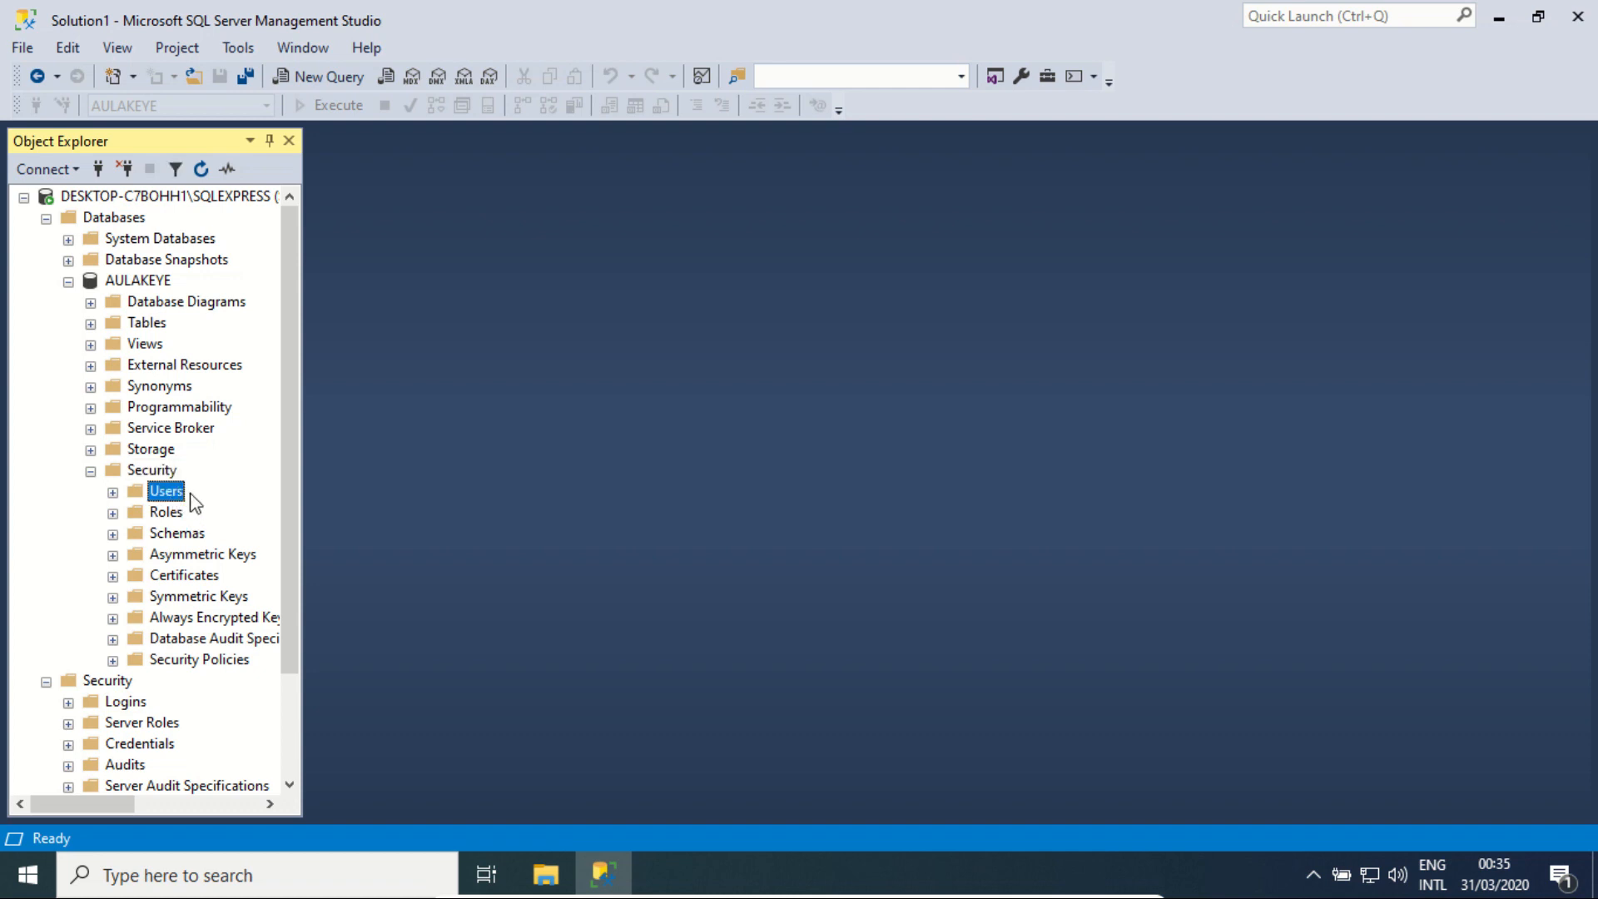
scroll(196, 502, down, 1)
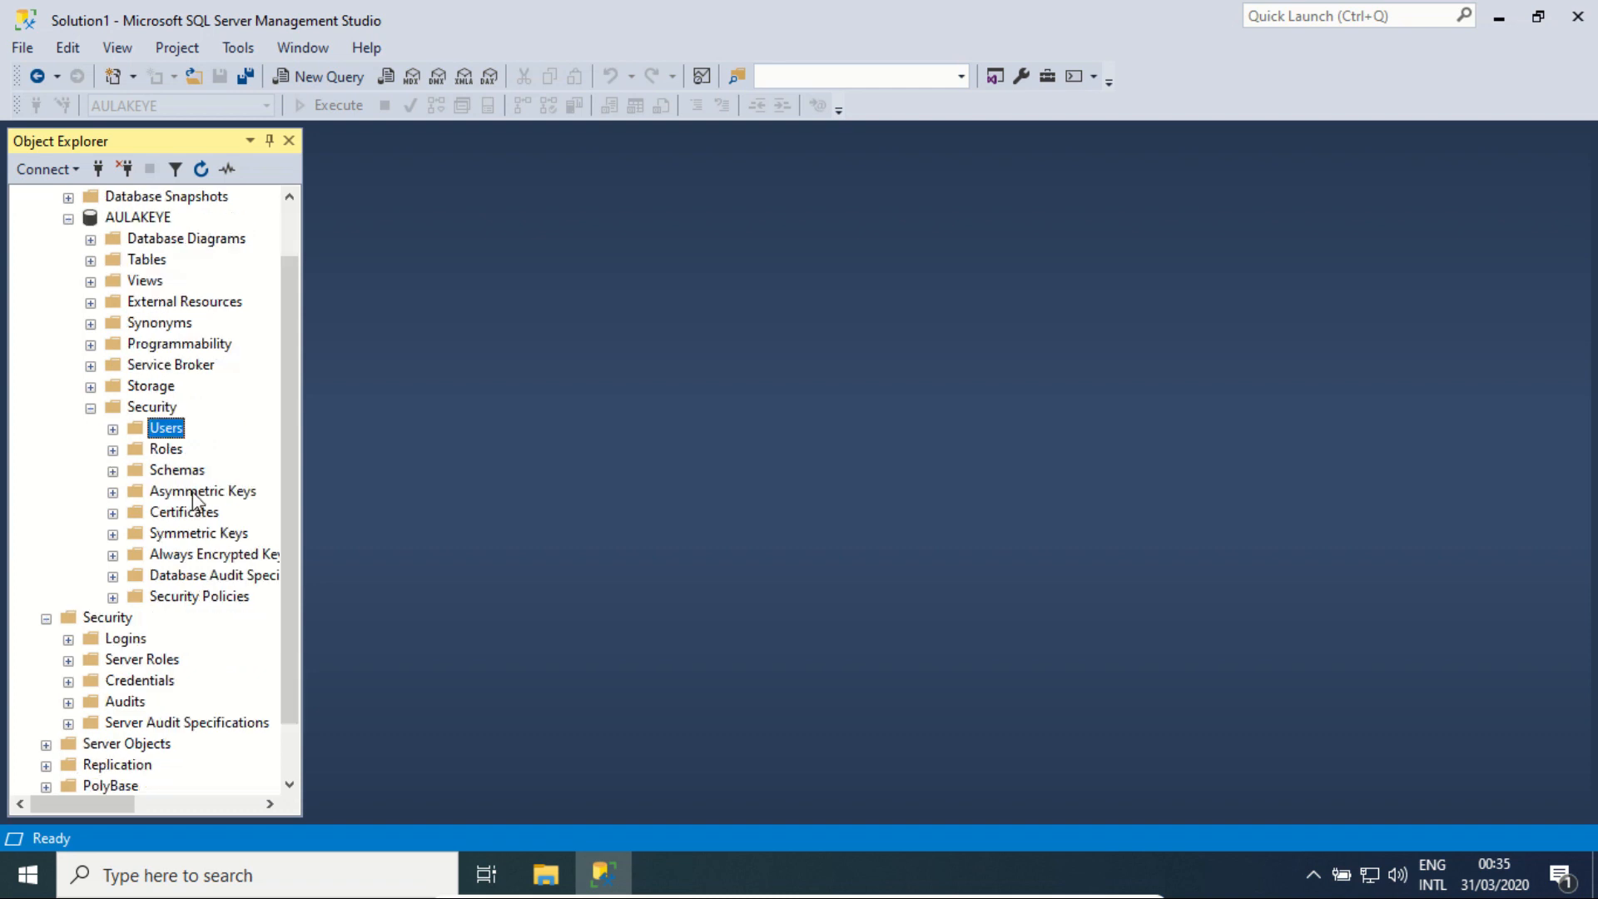
click(127, 640)
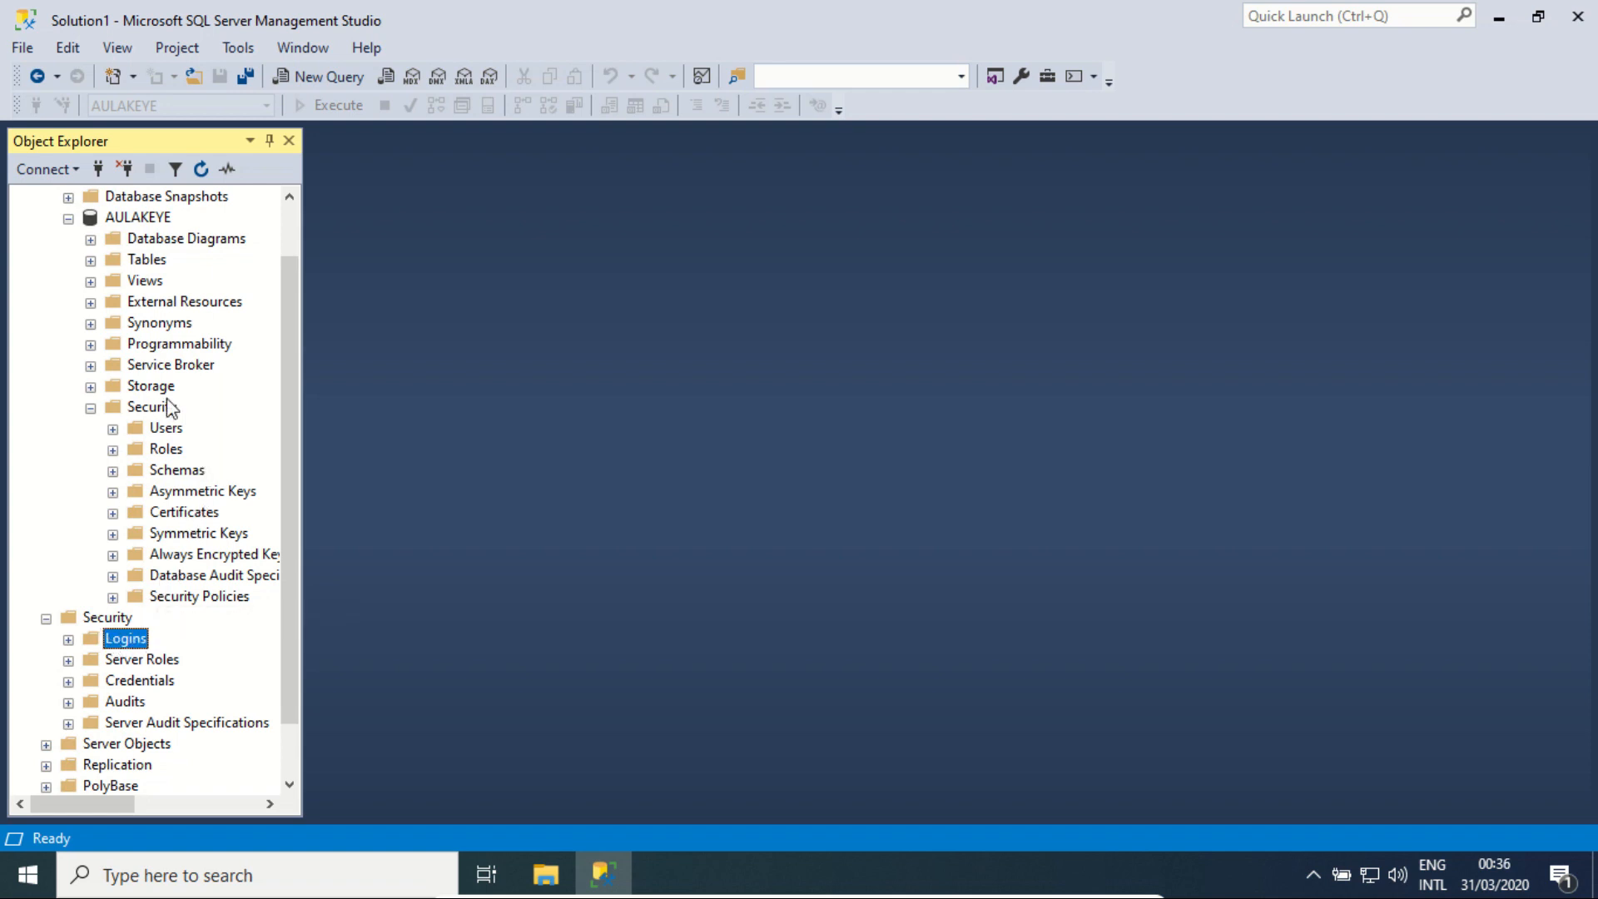
click(168, 431)
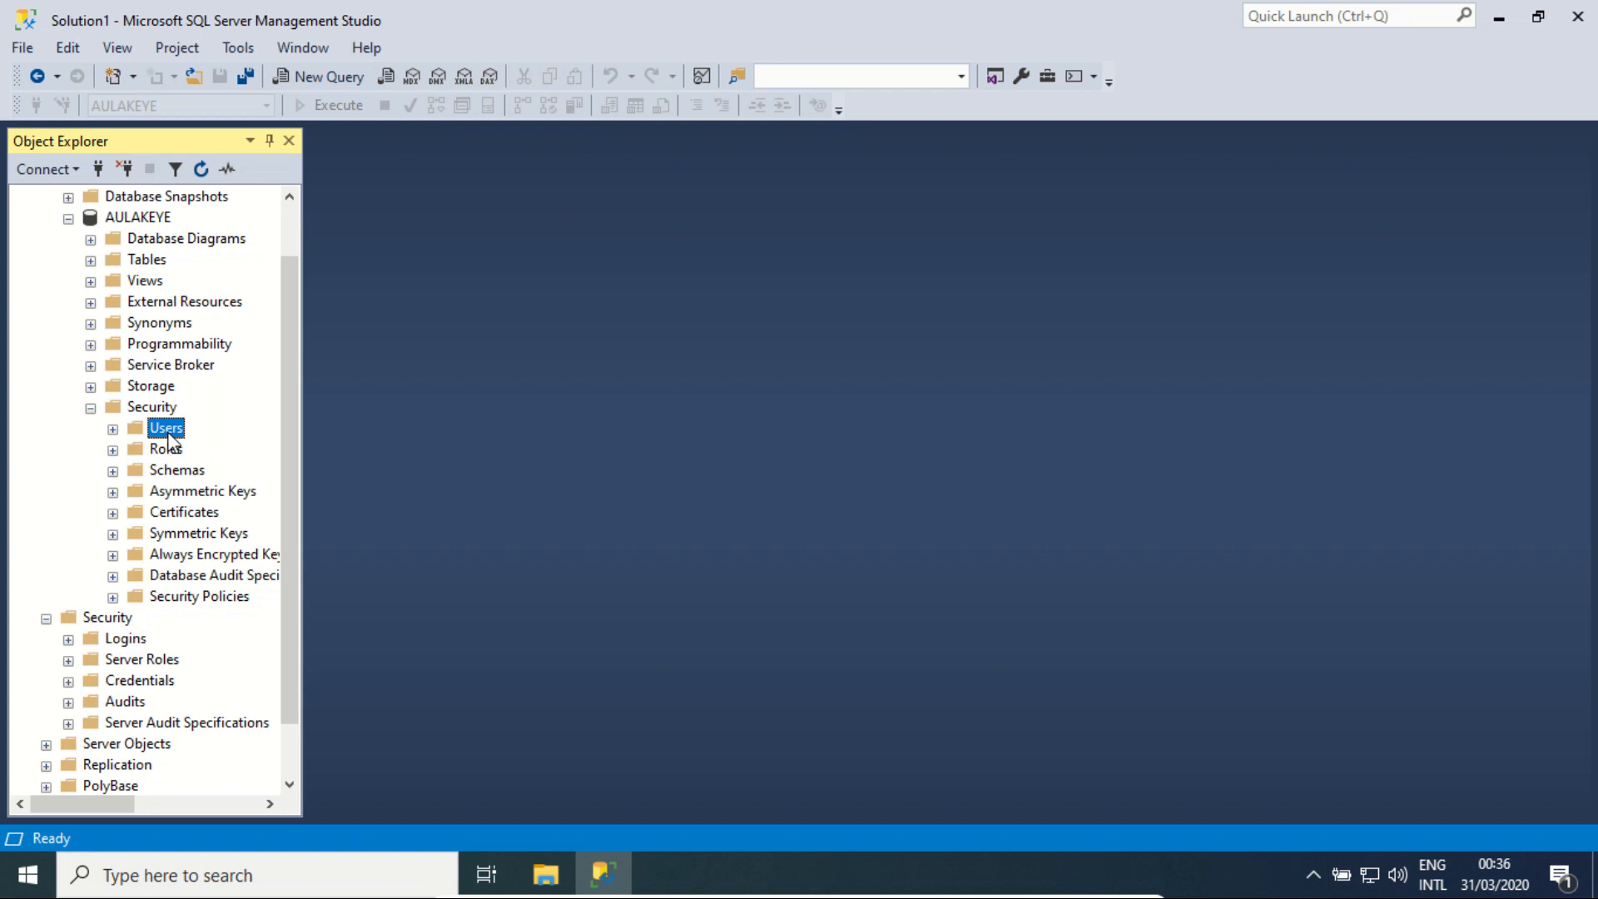
click(163, 218)
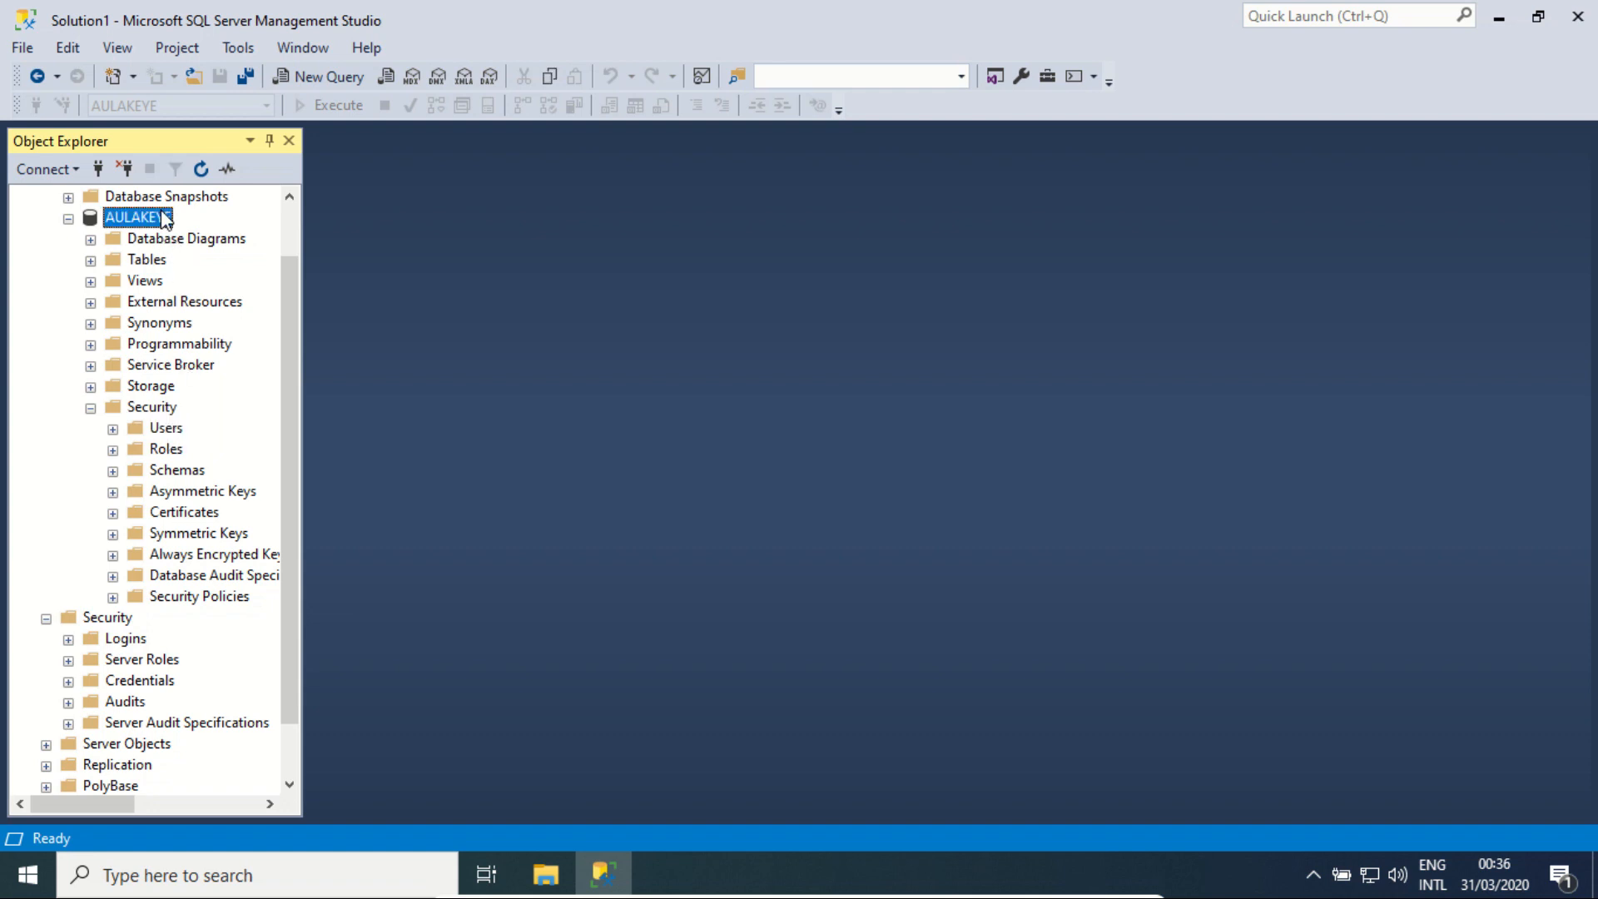
click(122, 645)
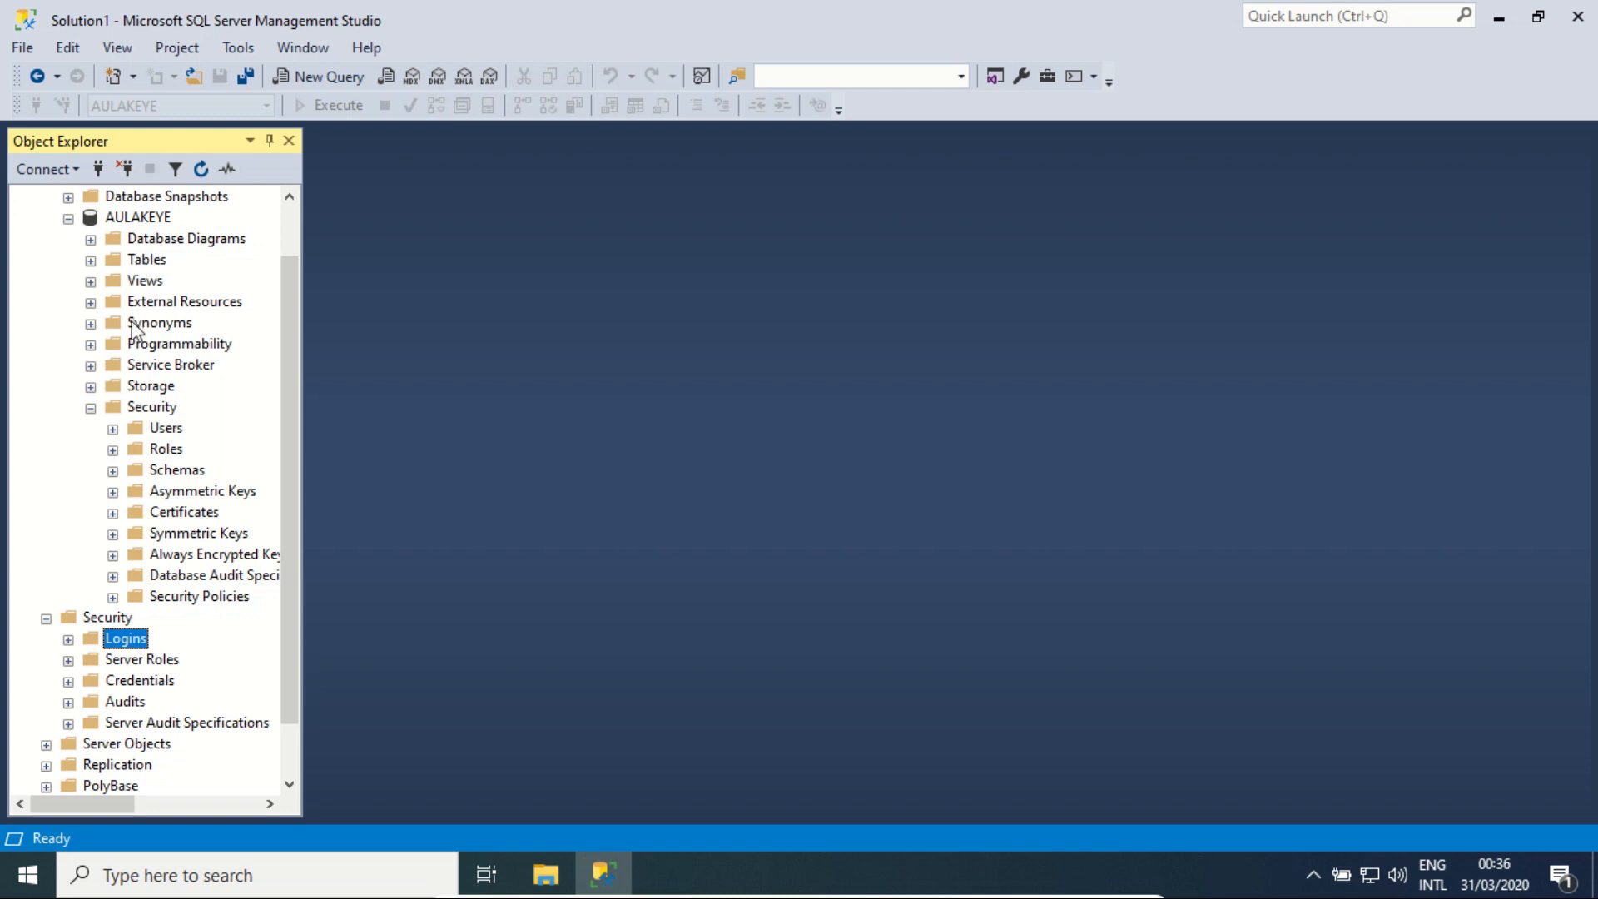
Collapse the AULAKEYE database and start creating a new login in the server-level Logins folder
click(90, 408)
click(68, 281)
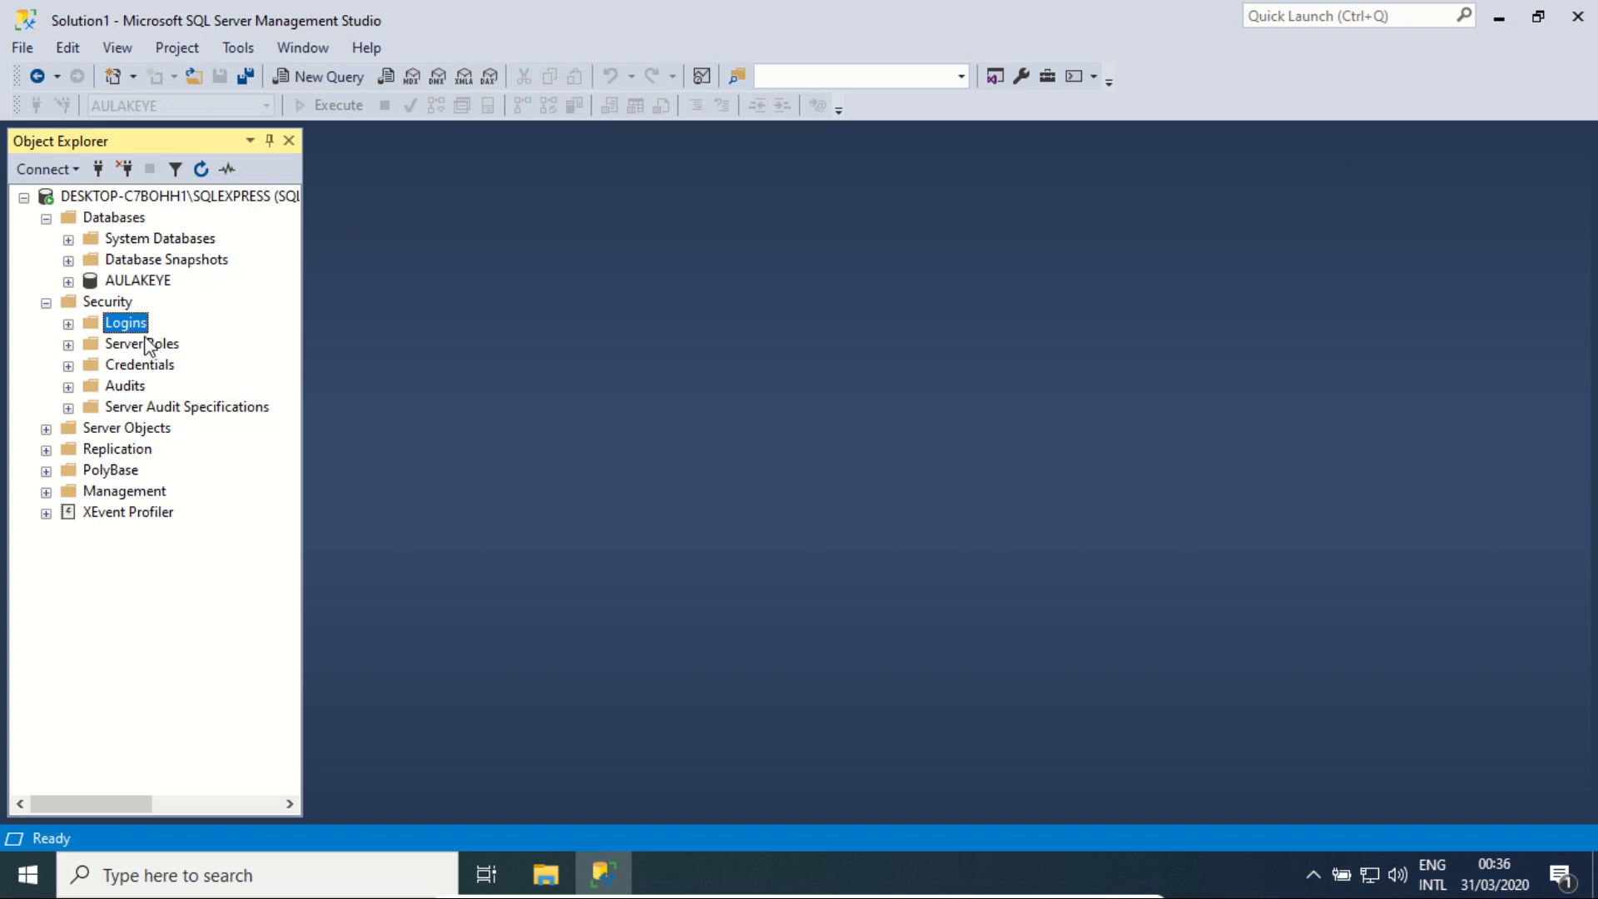
click(105, 302)
click(135, 324)
right_click(140, 324)
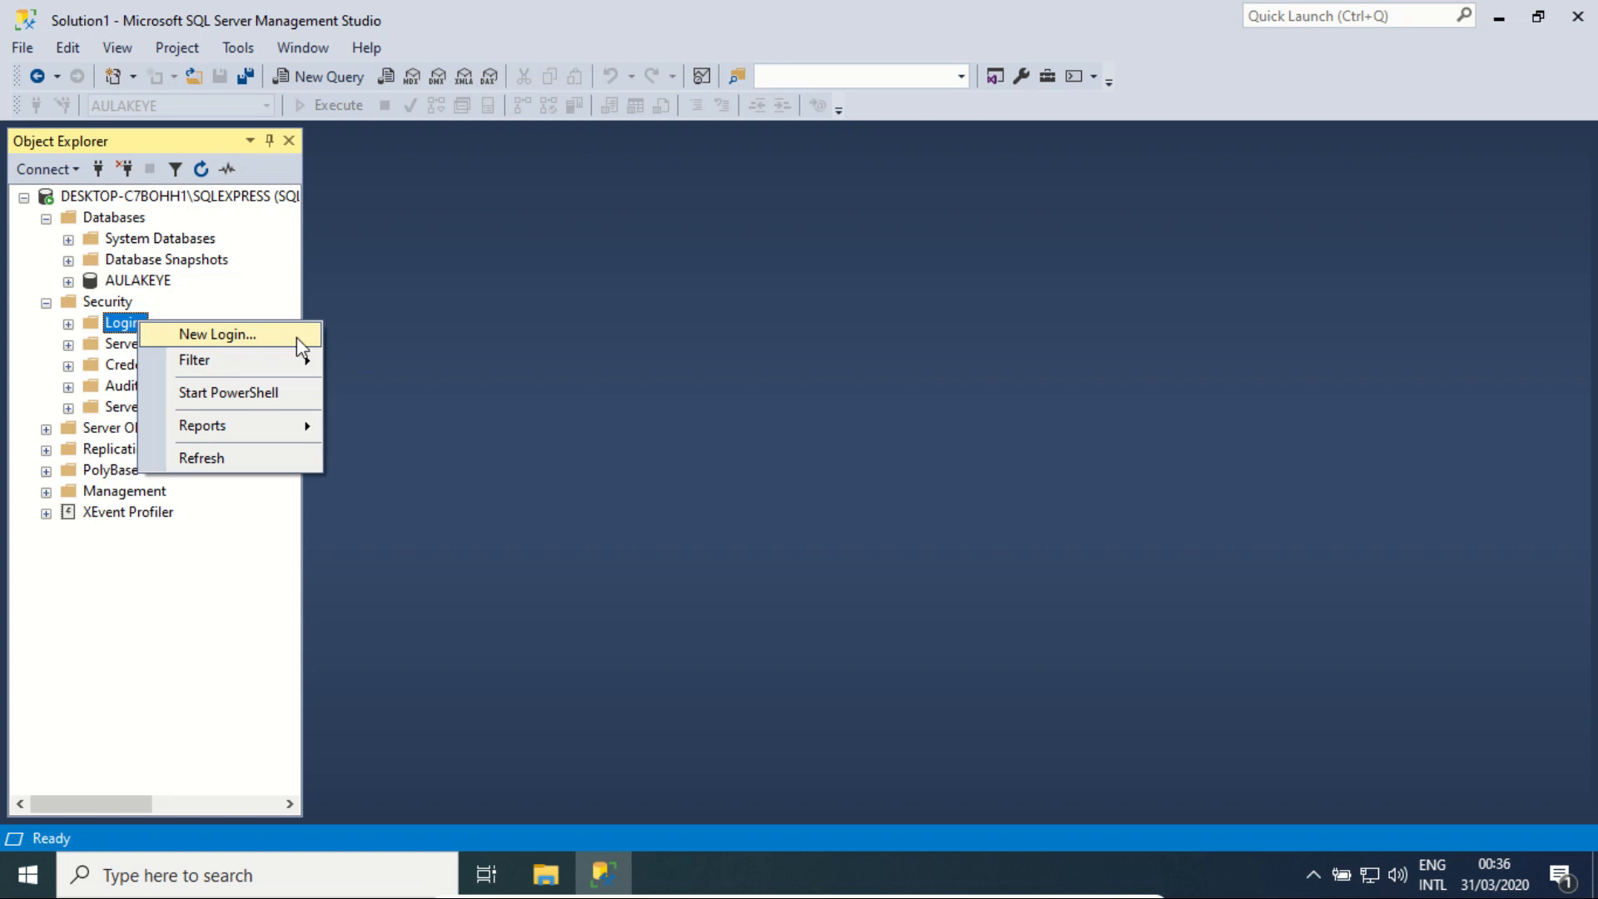
click(296, 337)
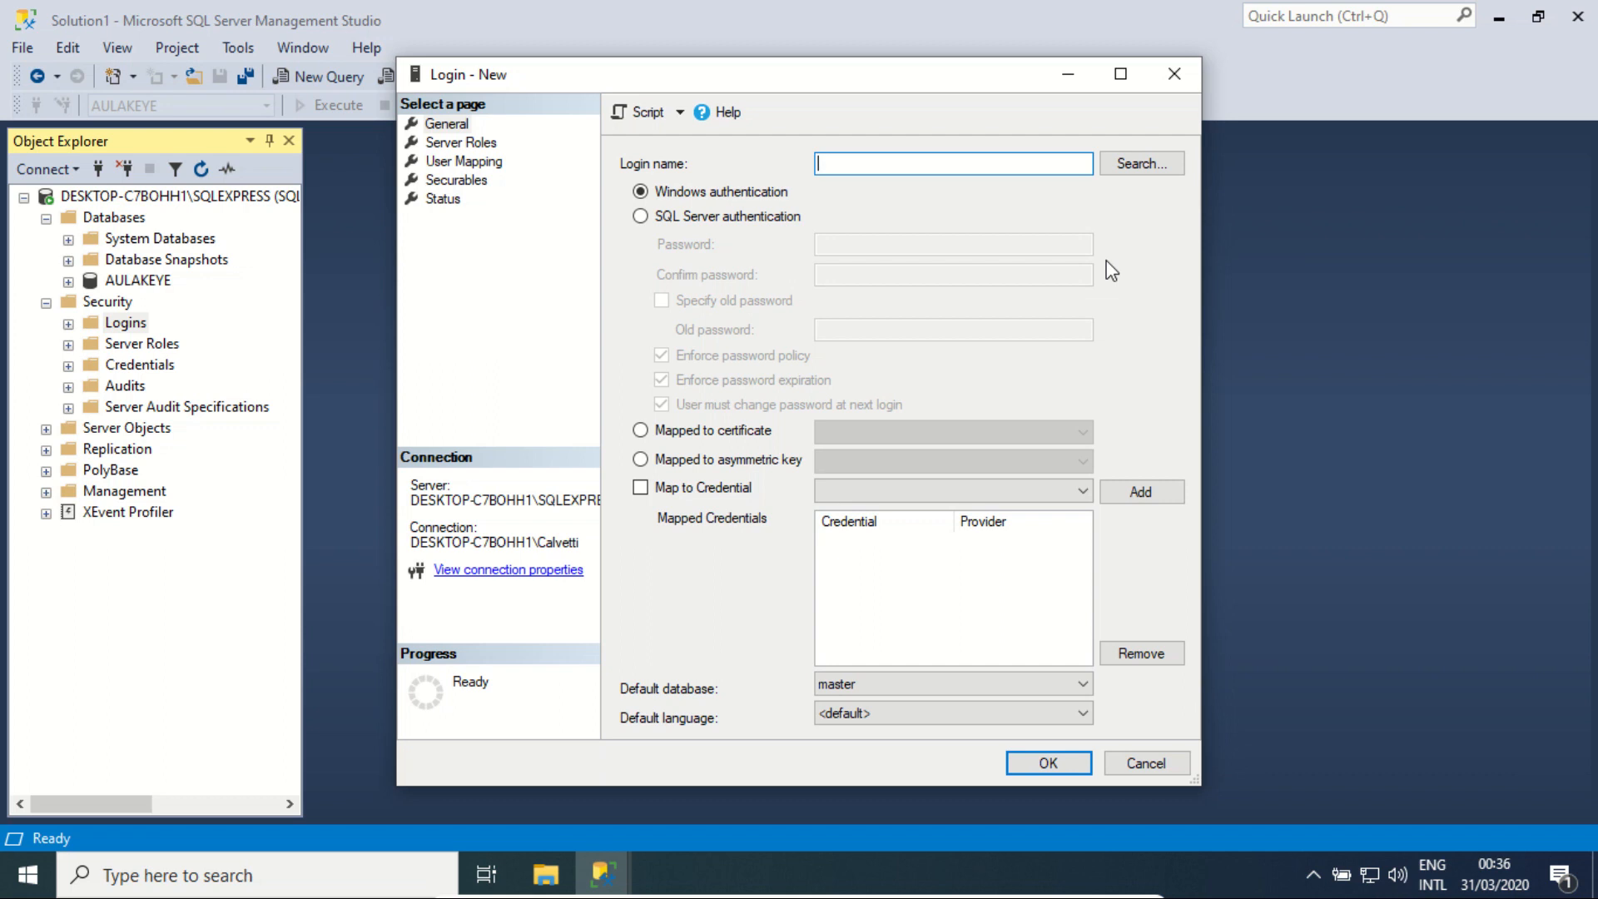
Name the new login keye and set it to use SQL Server authentication
text(keye)
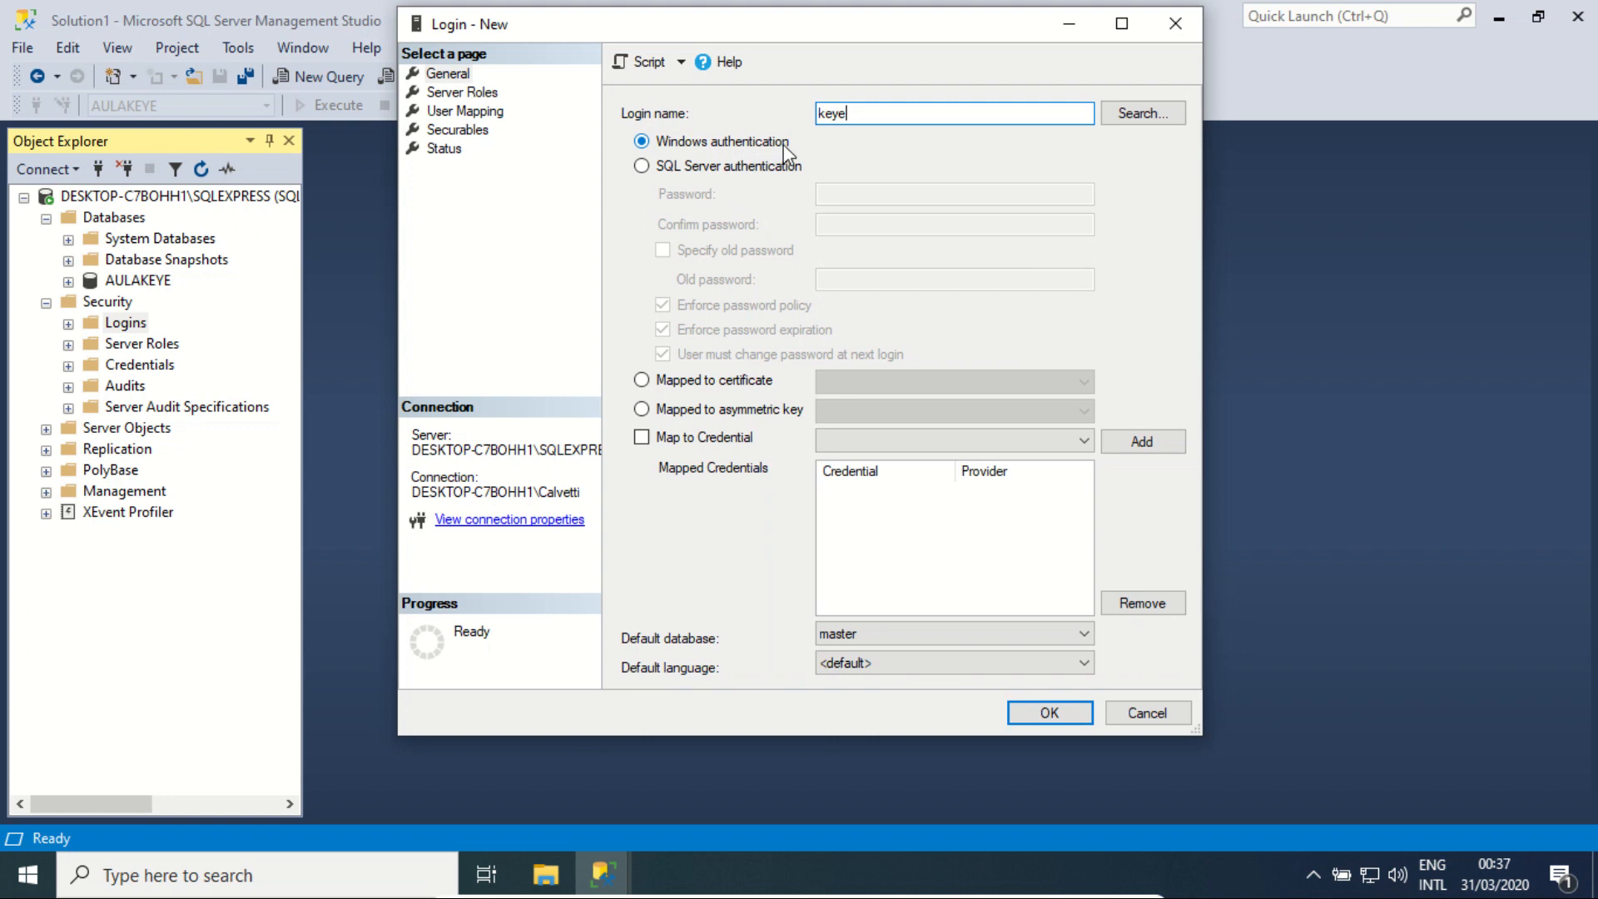
drag(867, 112, 742, 114)
click(784, 168)
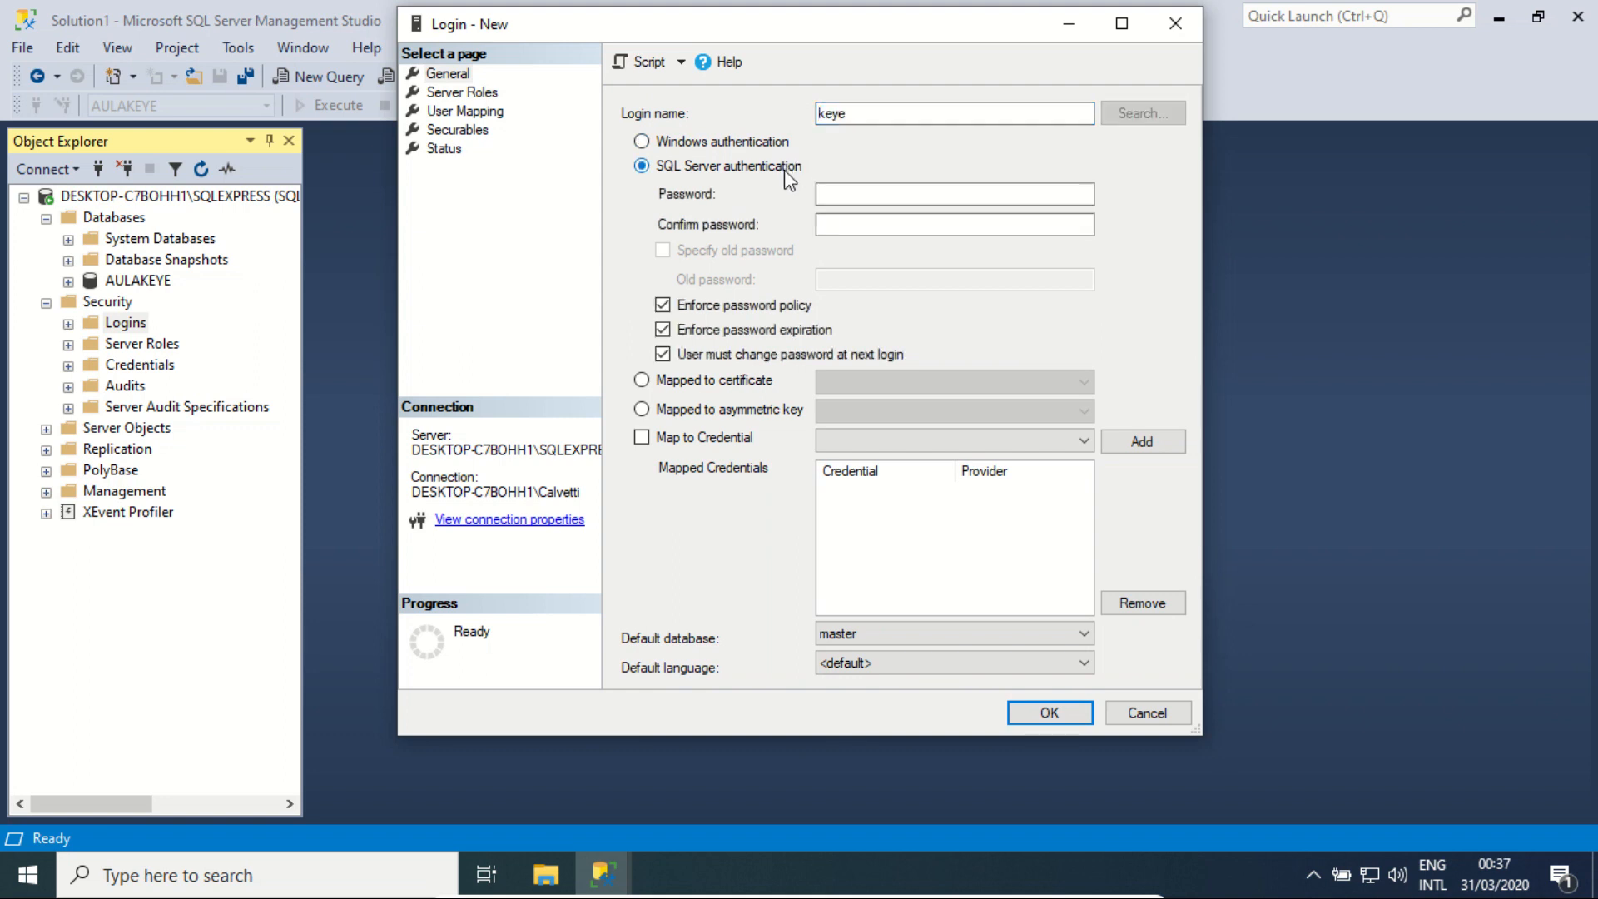
Enter the login's password and repeat it in the confirmation field
click(876, 197)
click(891, 199)
text(••••••••••)
click(968, 223)
text(••••••••••)
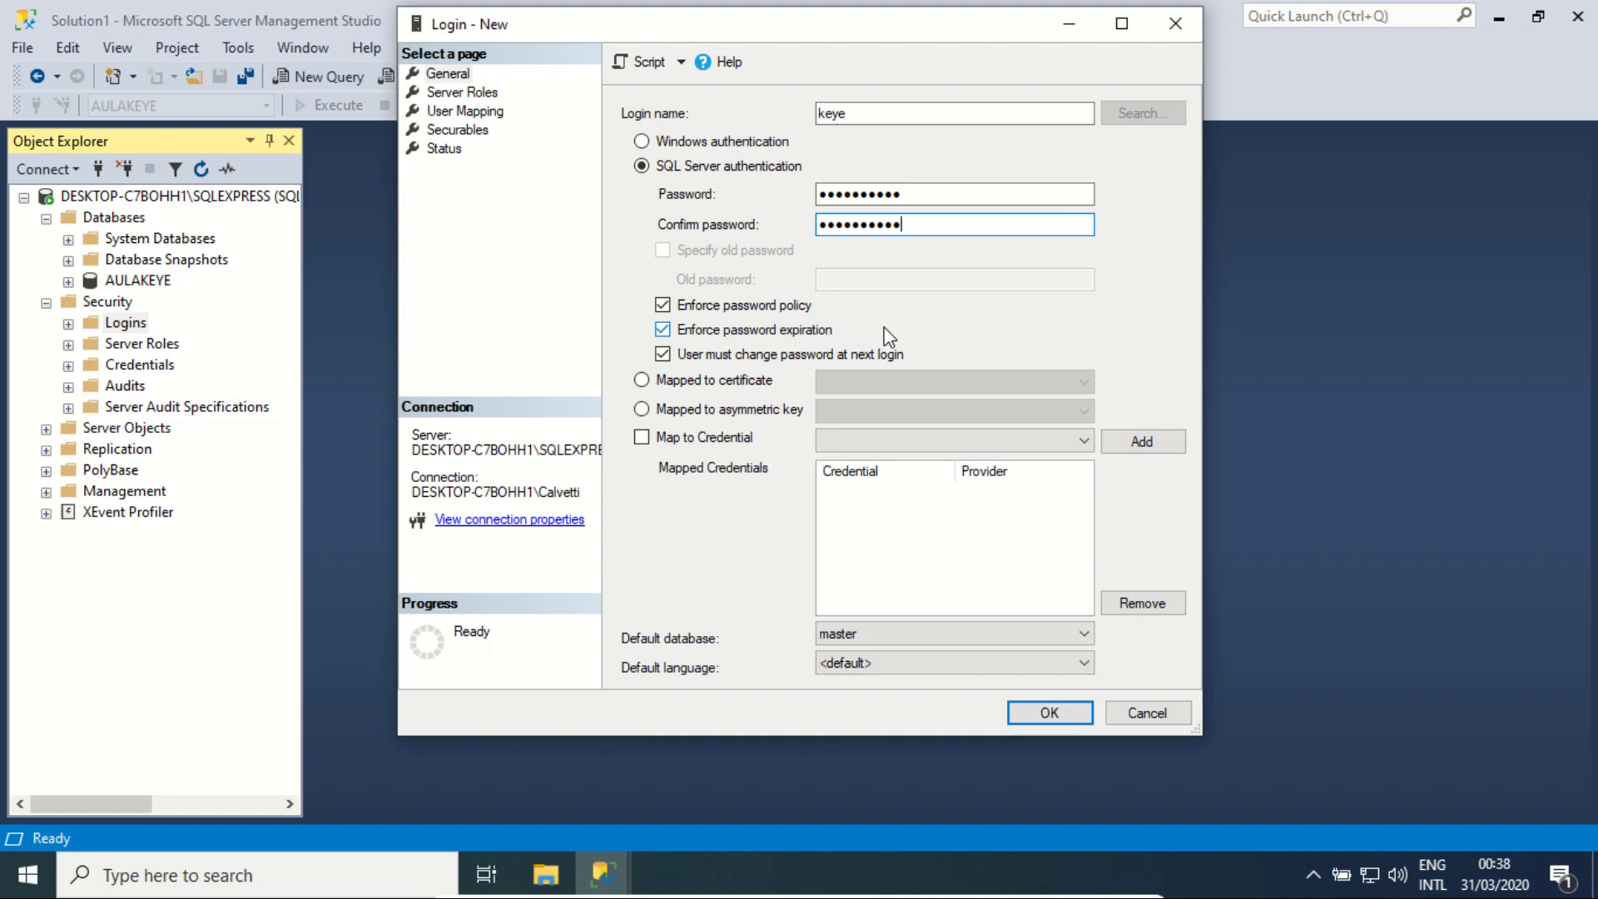
click(803, 307)
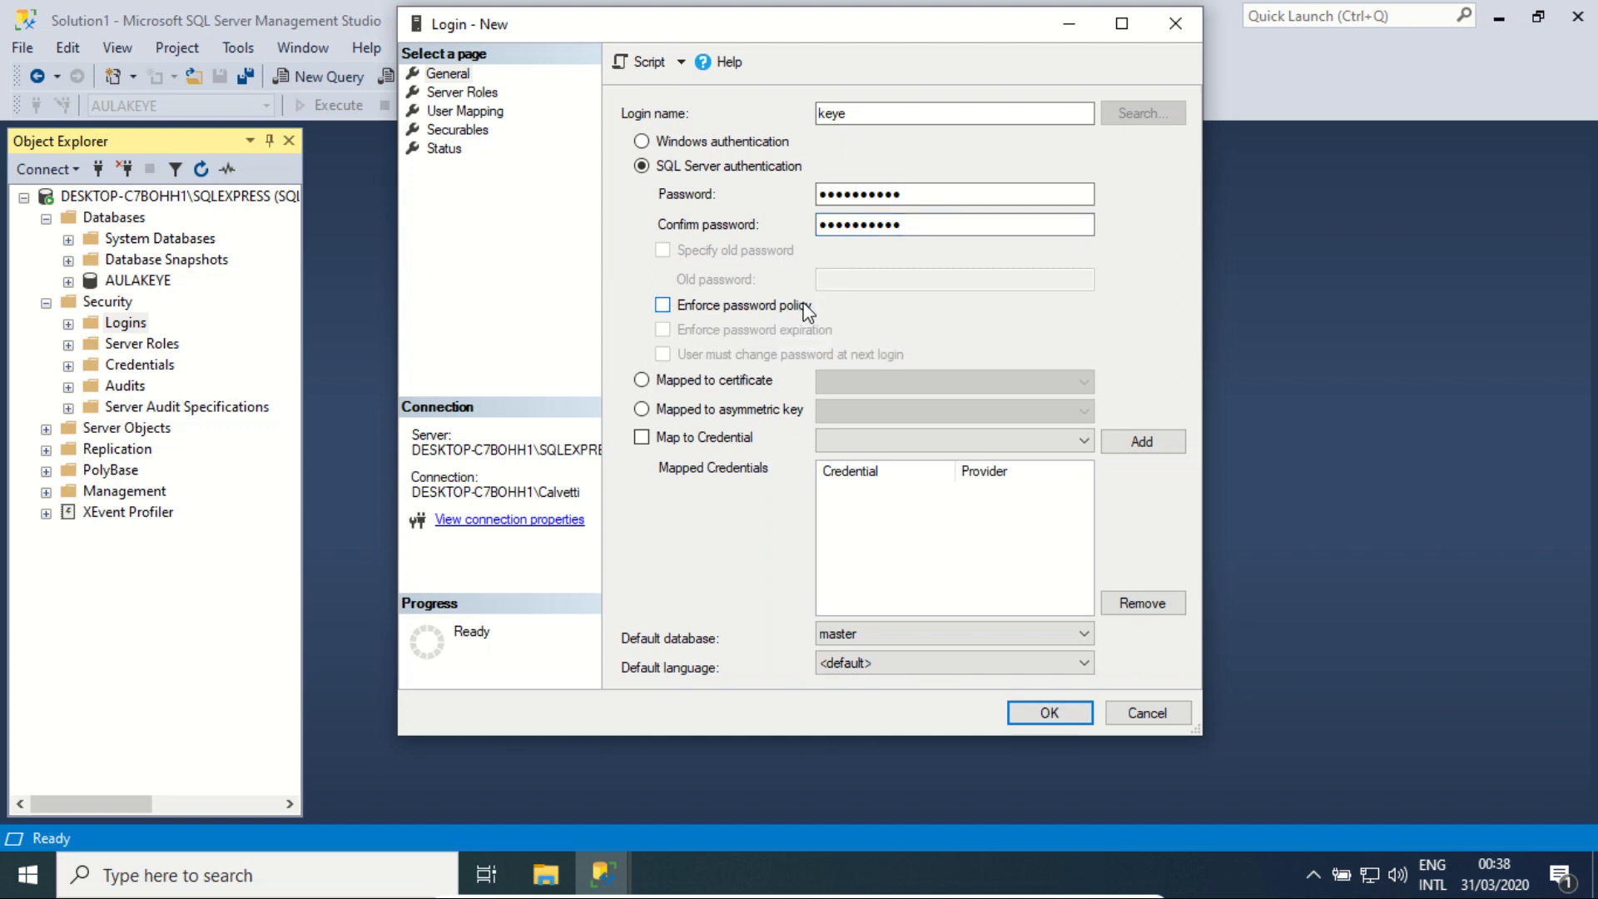
click(805, 308)
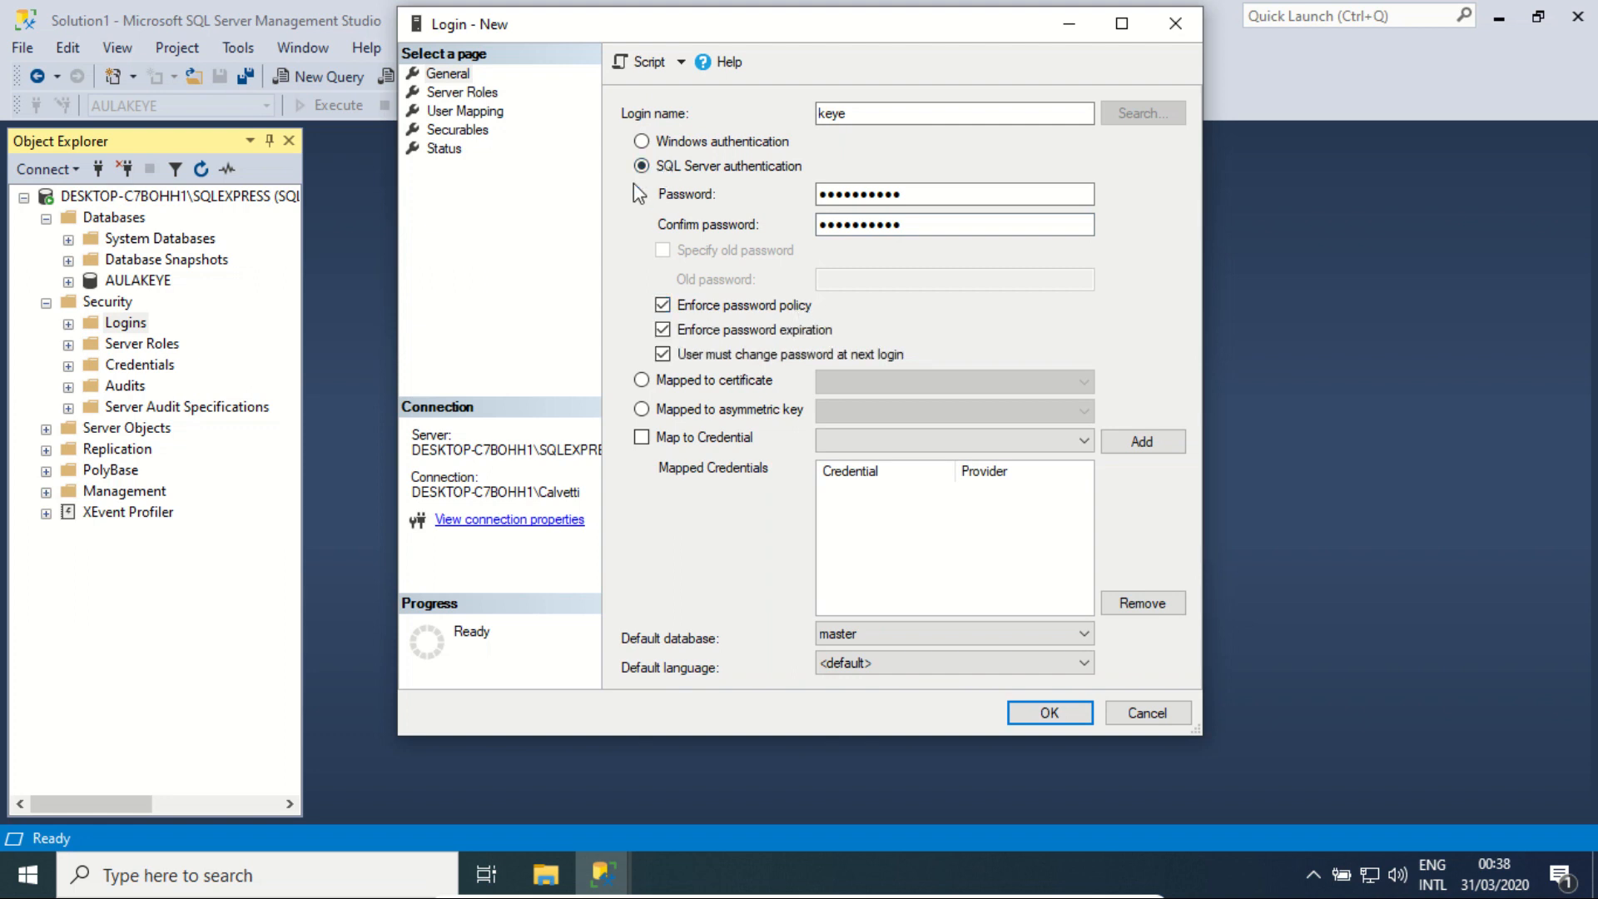
click(808, 335)
click(808, 336)
click(808, 335)
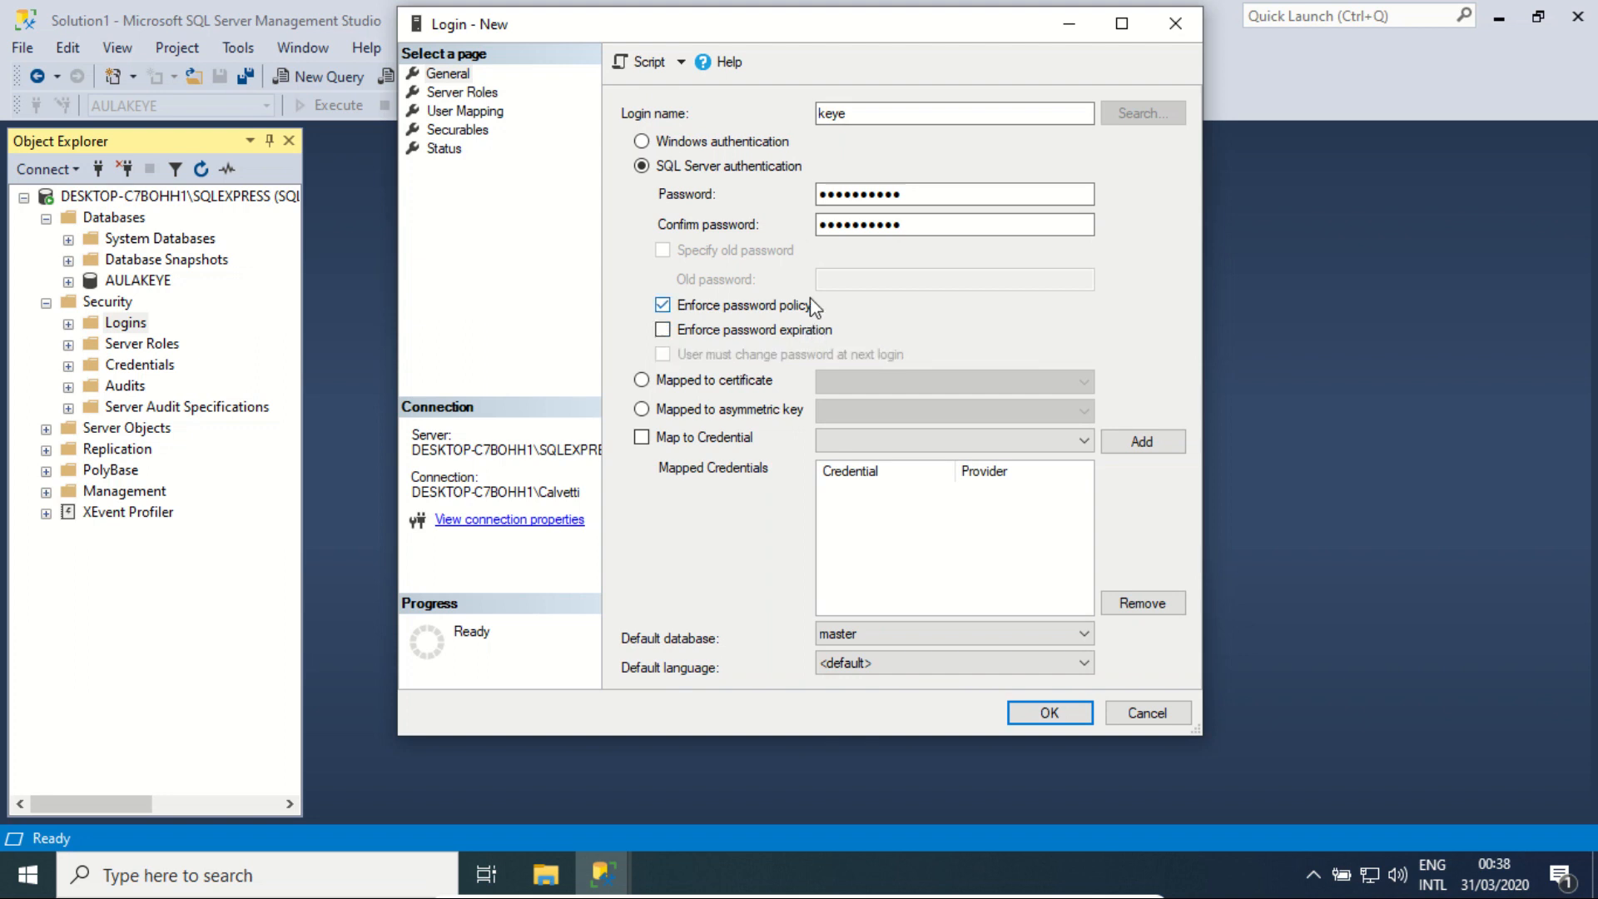
click(816, 335)
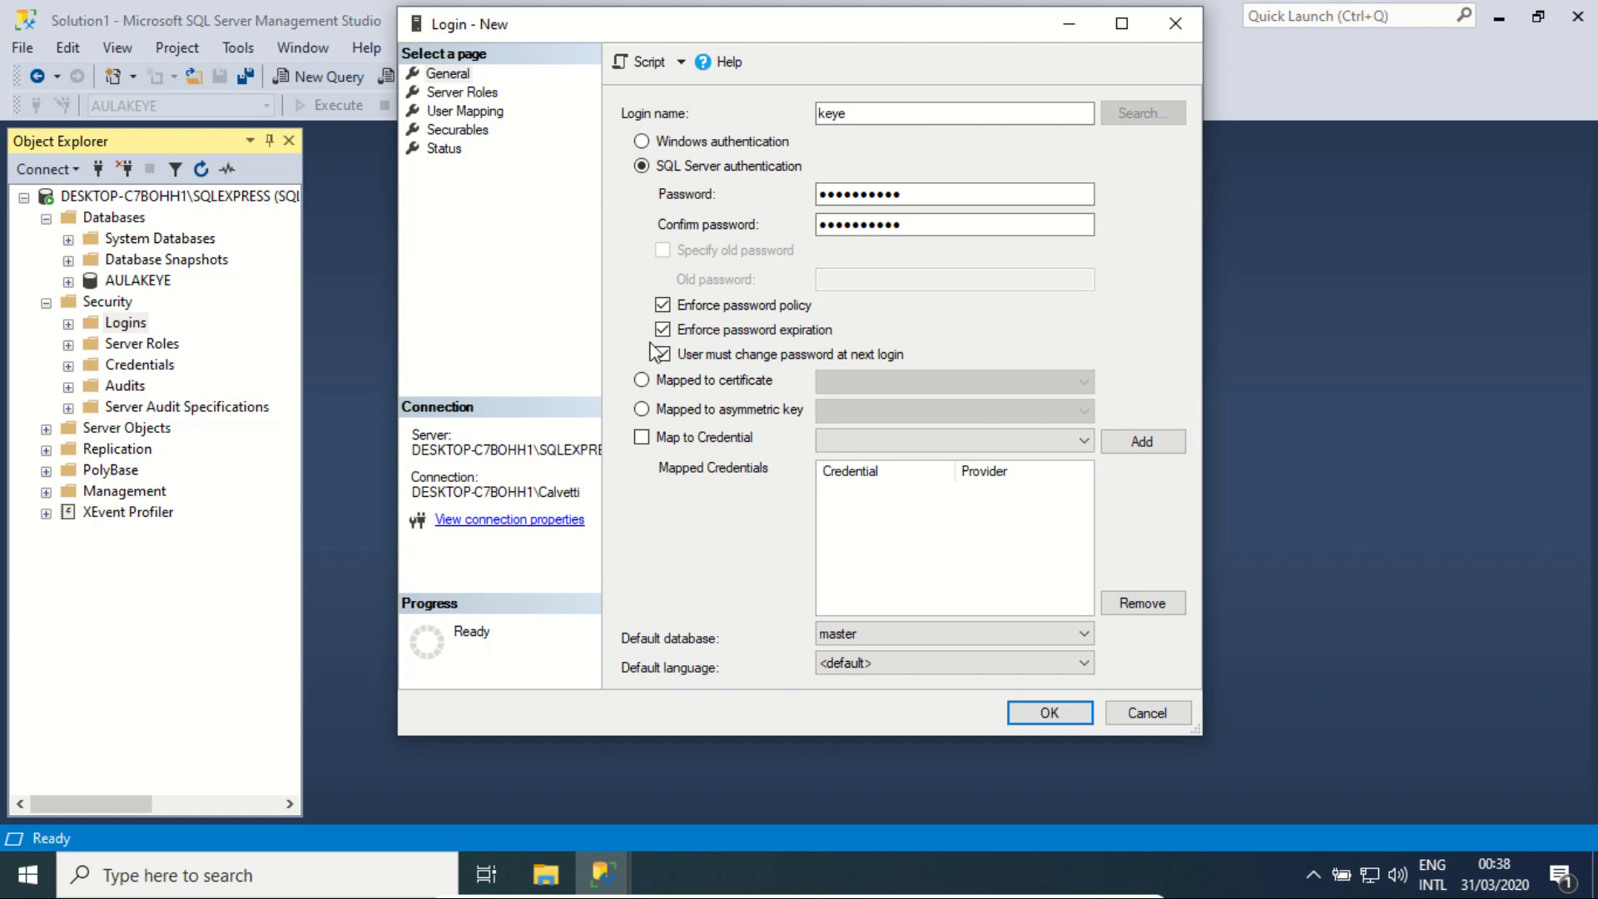
Turn off password policy enforcement for the keye login
click(663, 306)
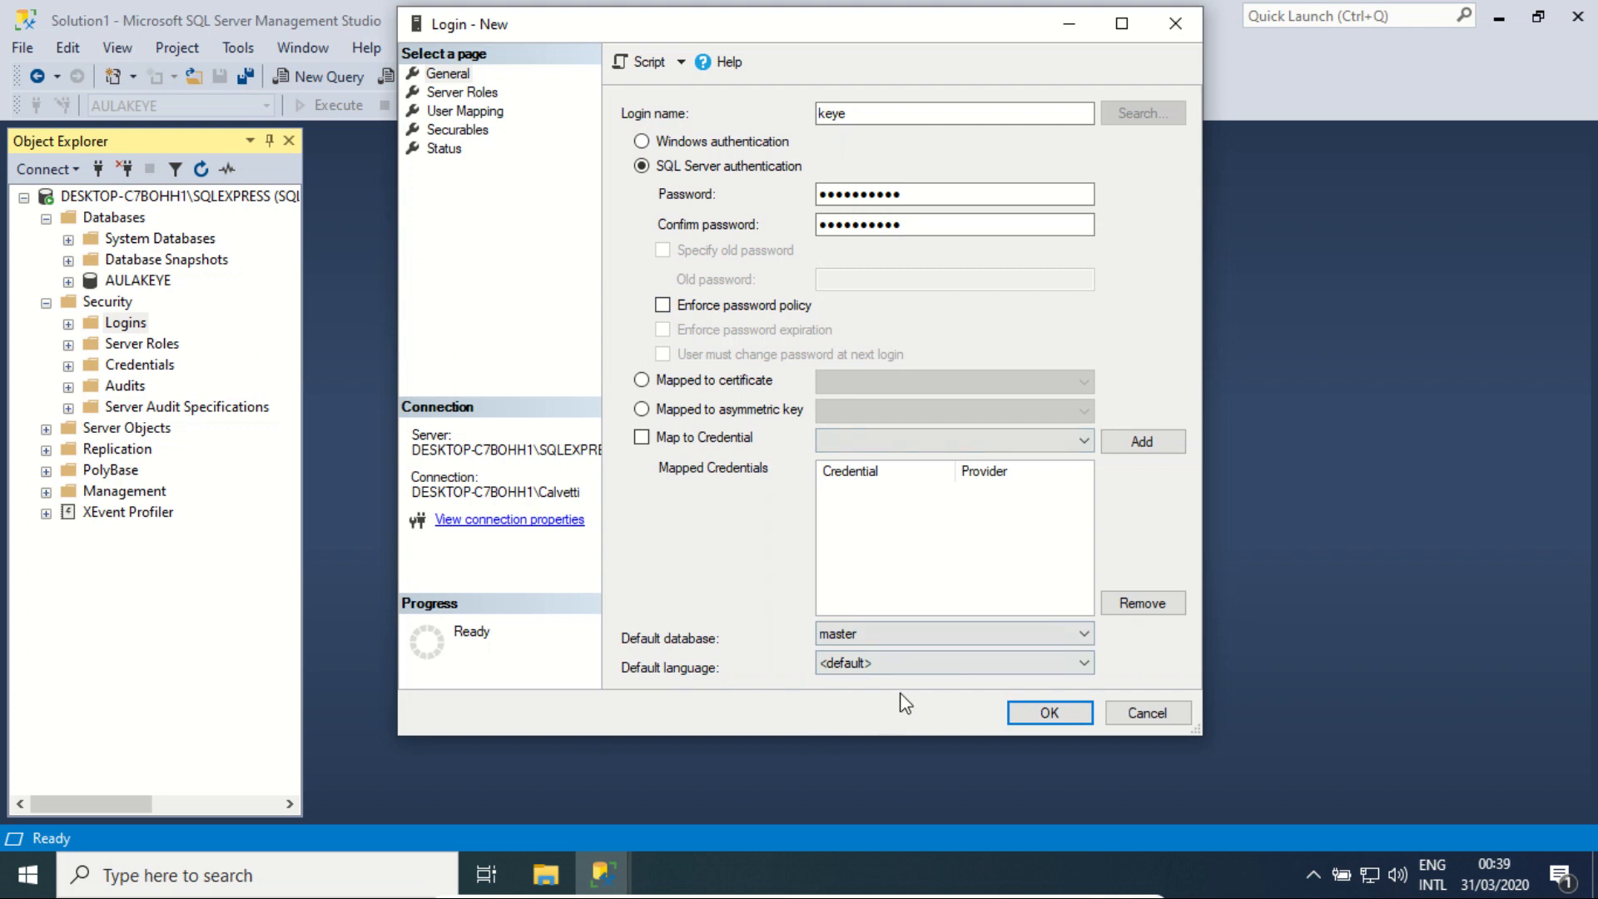
Set AULAKEYE as the login's default database and leave the default language at <default>
click(1085, 635)
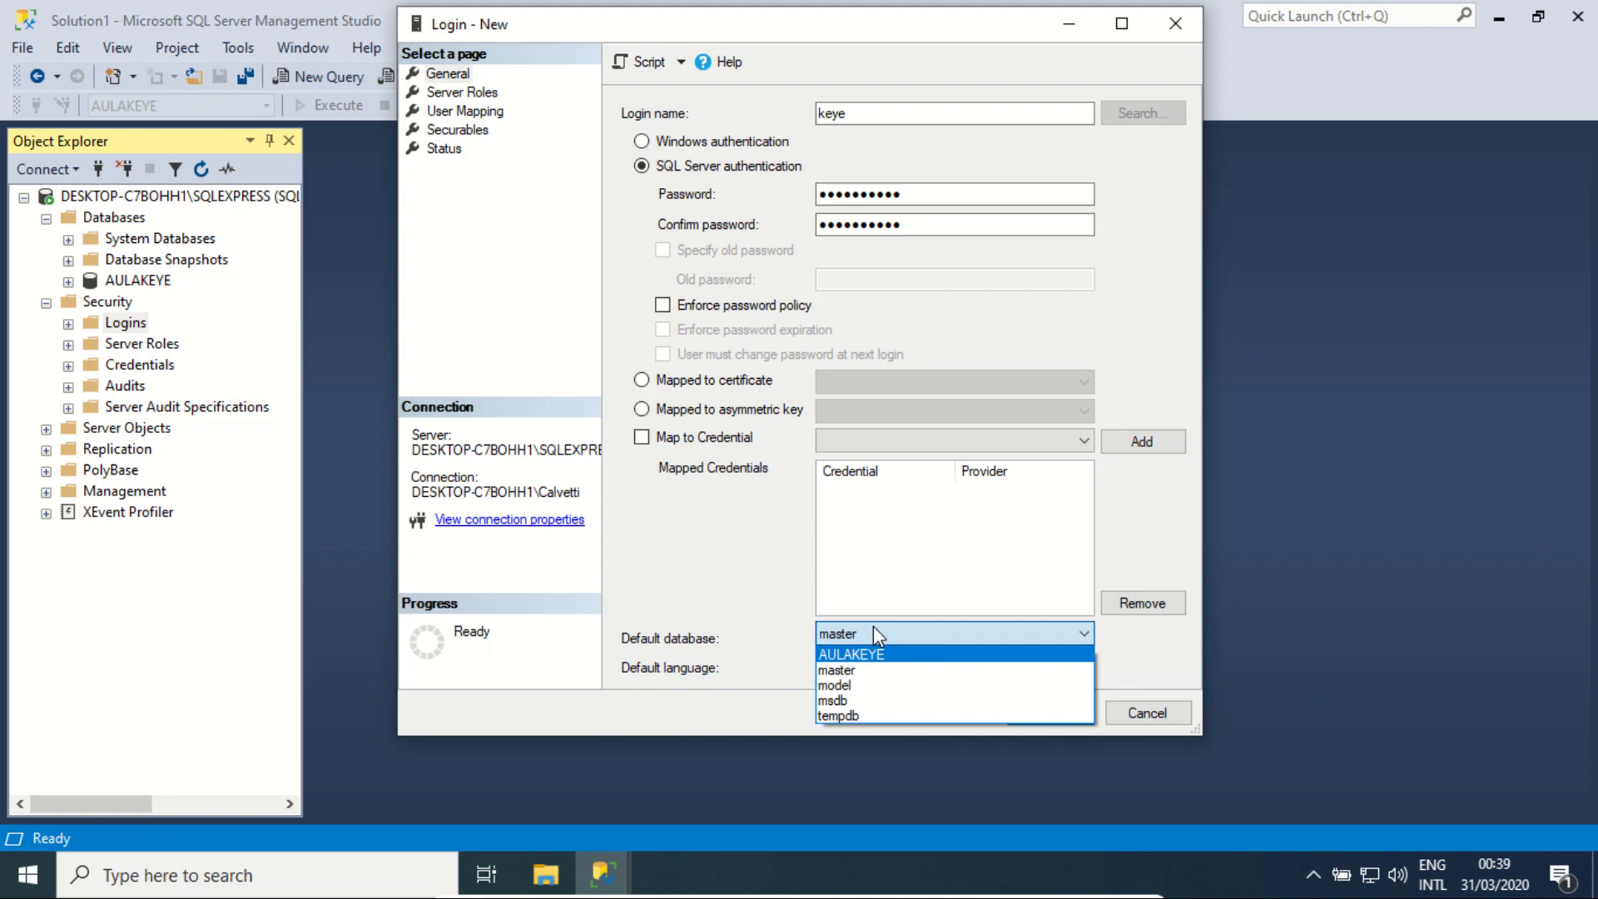
click(917, 660)
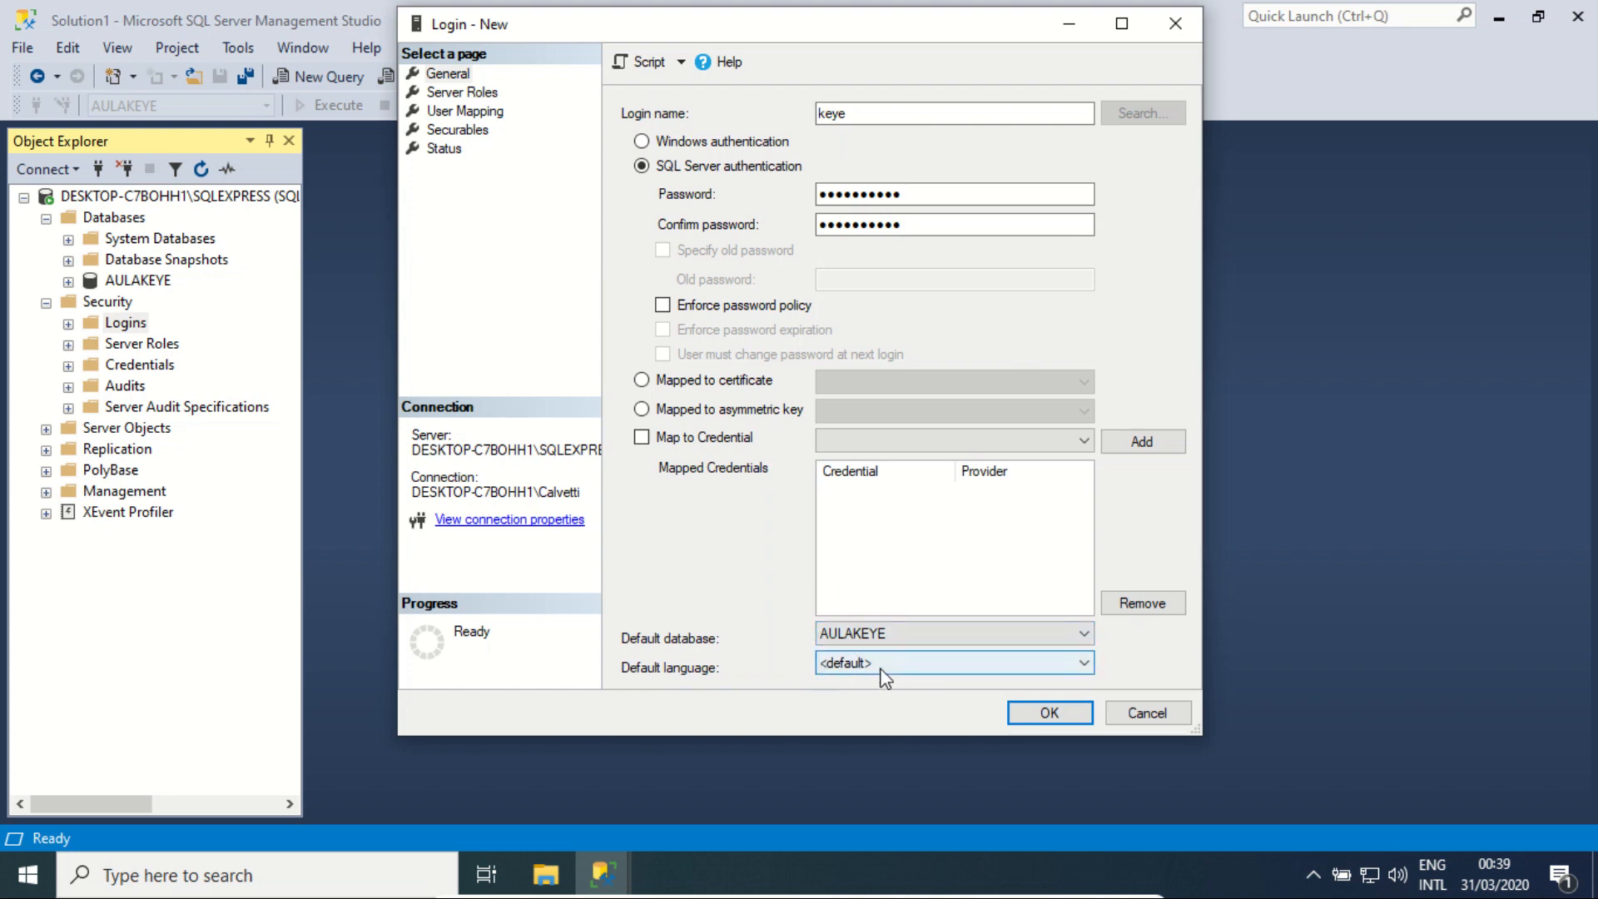
click(923, 674)
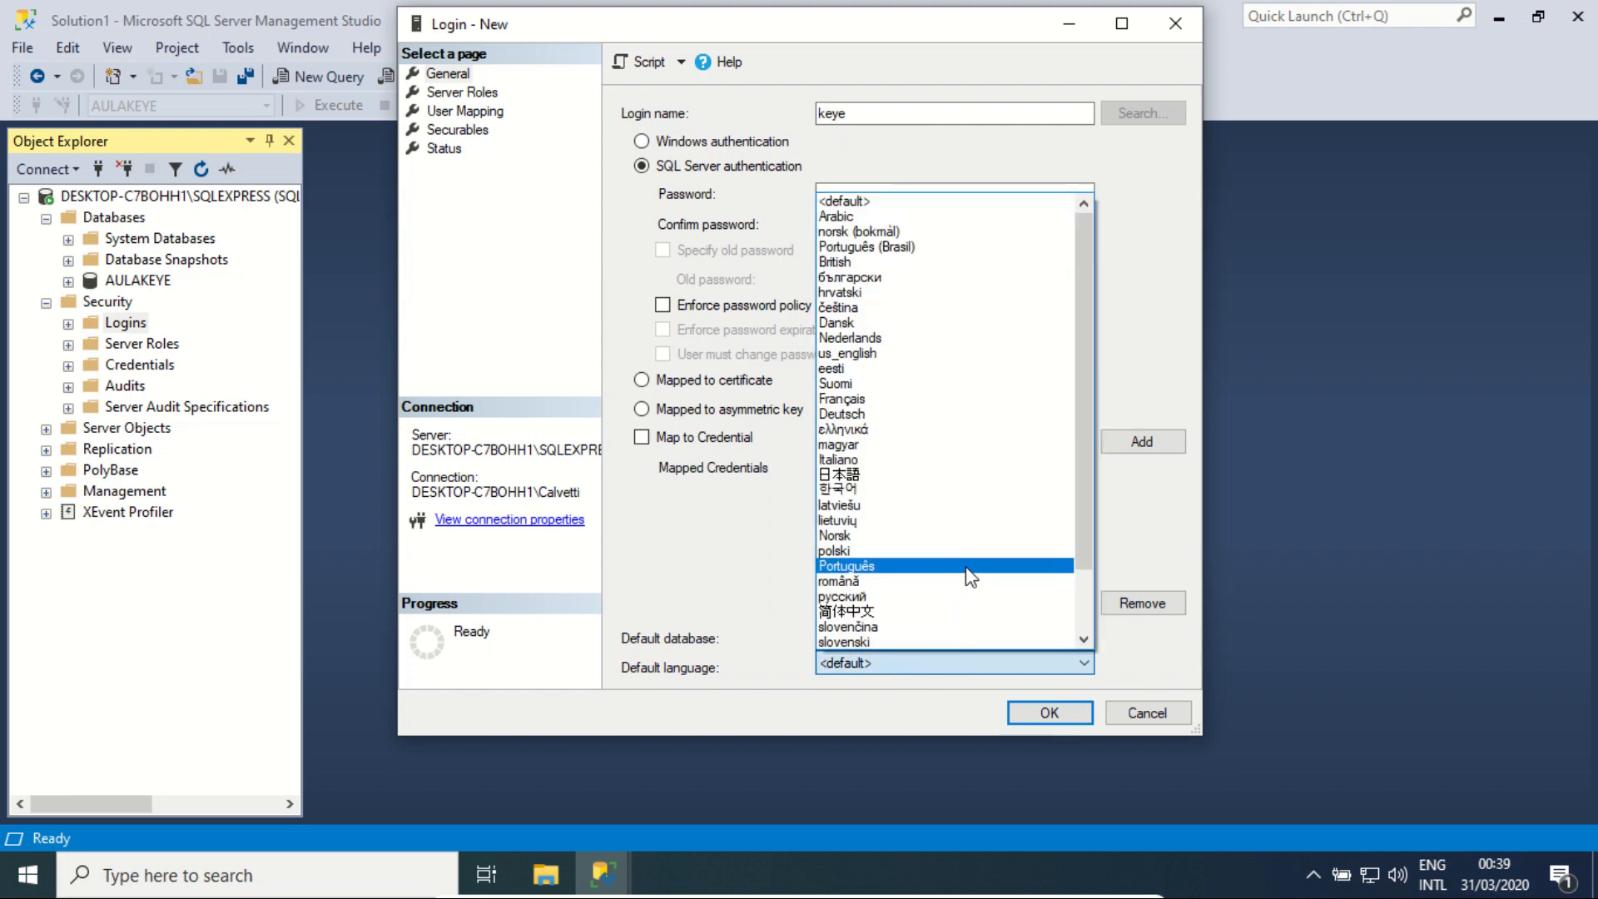
click(949, 671)
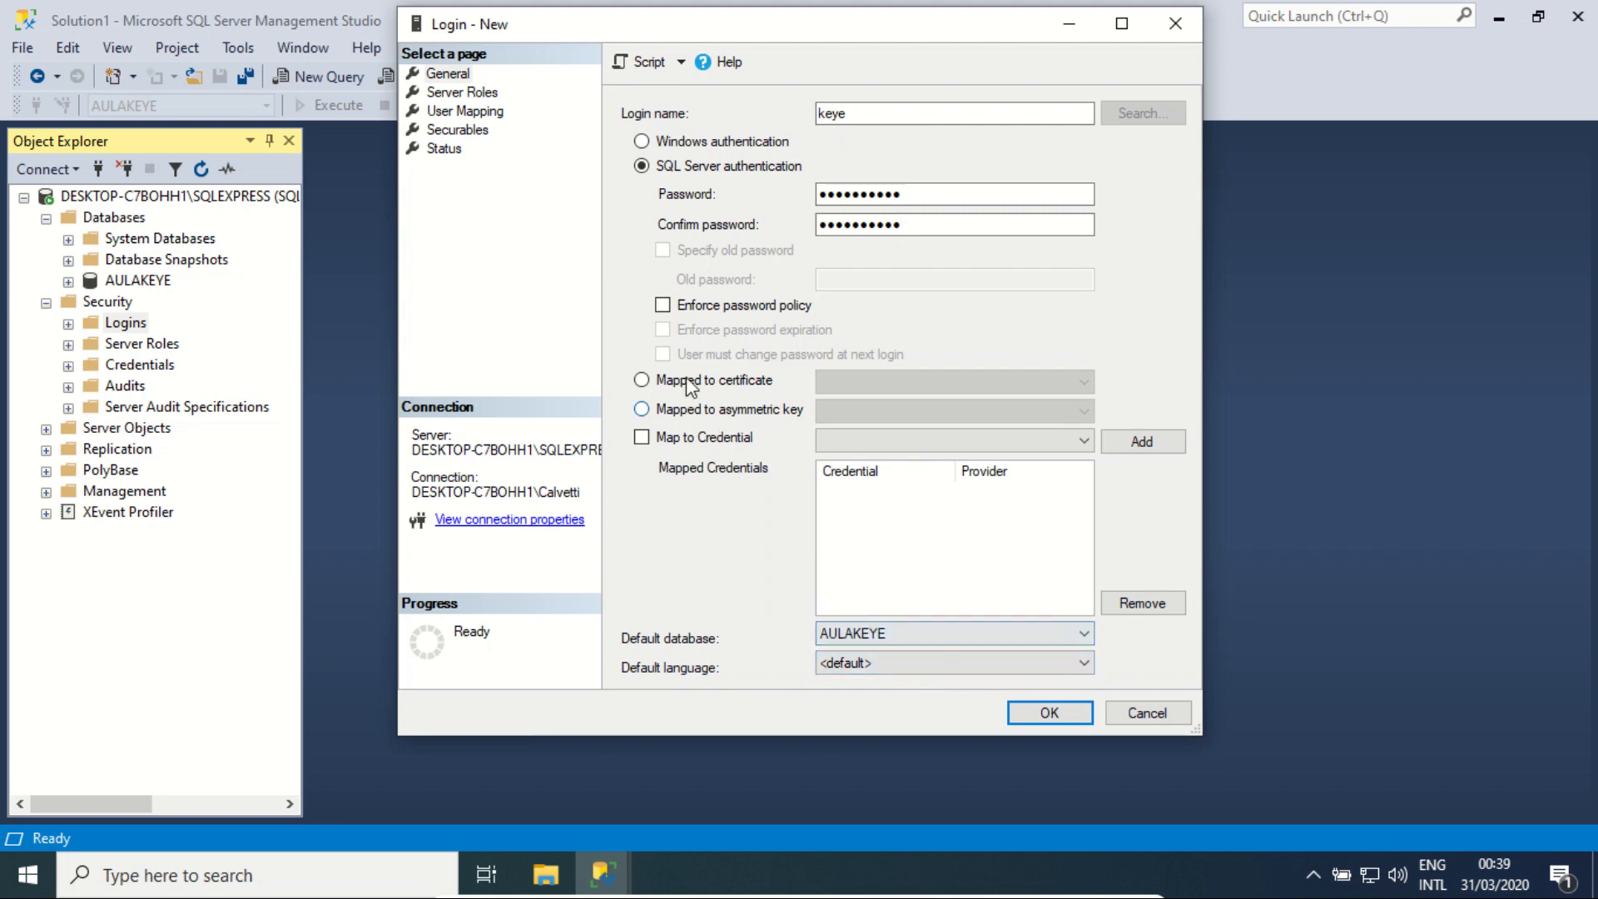
Map the keye login to the AULAKEYE database as user keye with dbo as the default schema
click(488, 98)
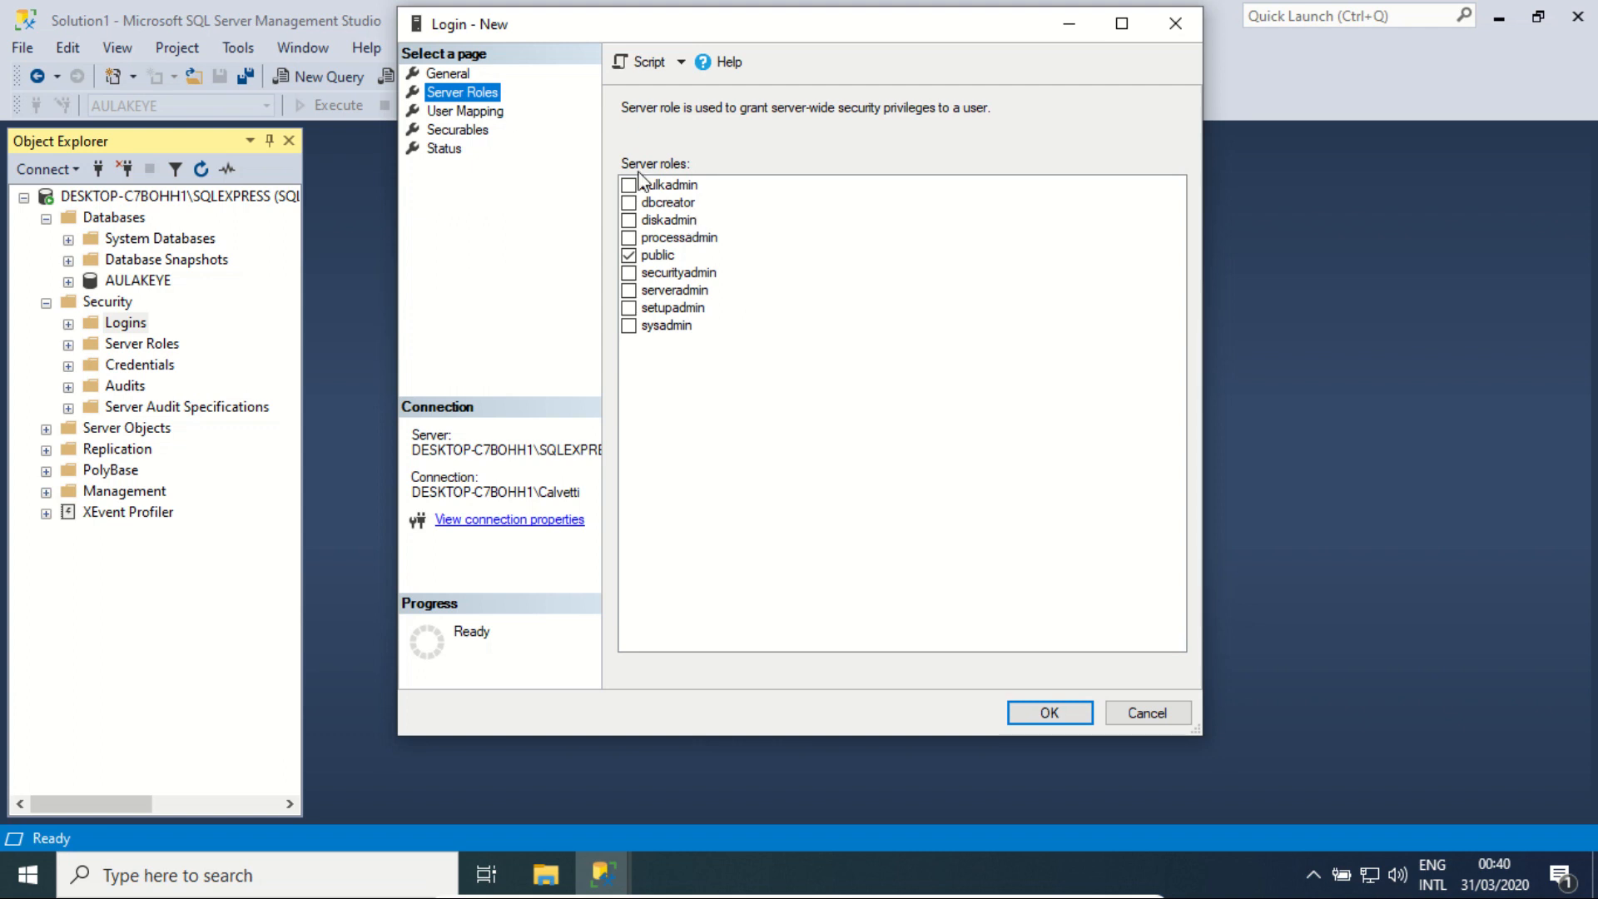
click(496, 117)
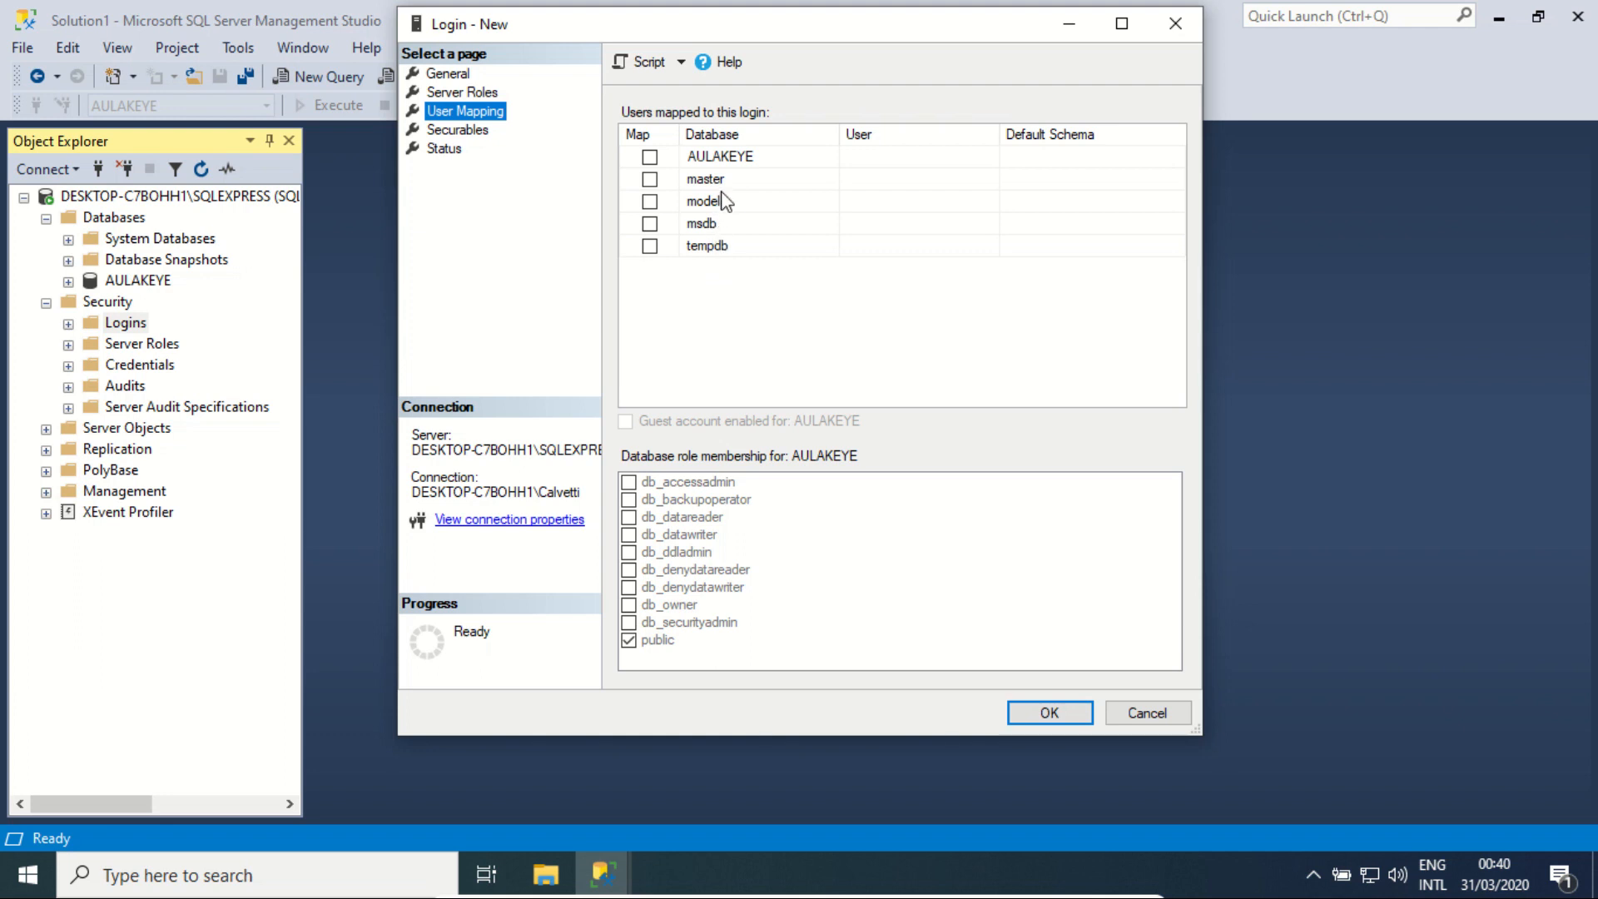
click(650, 158)
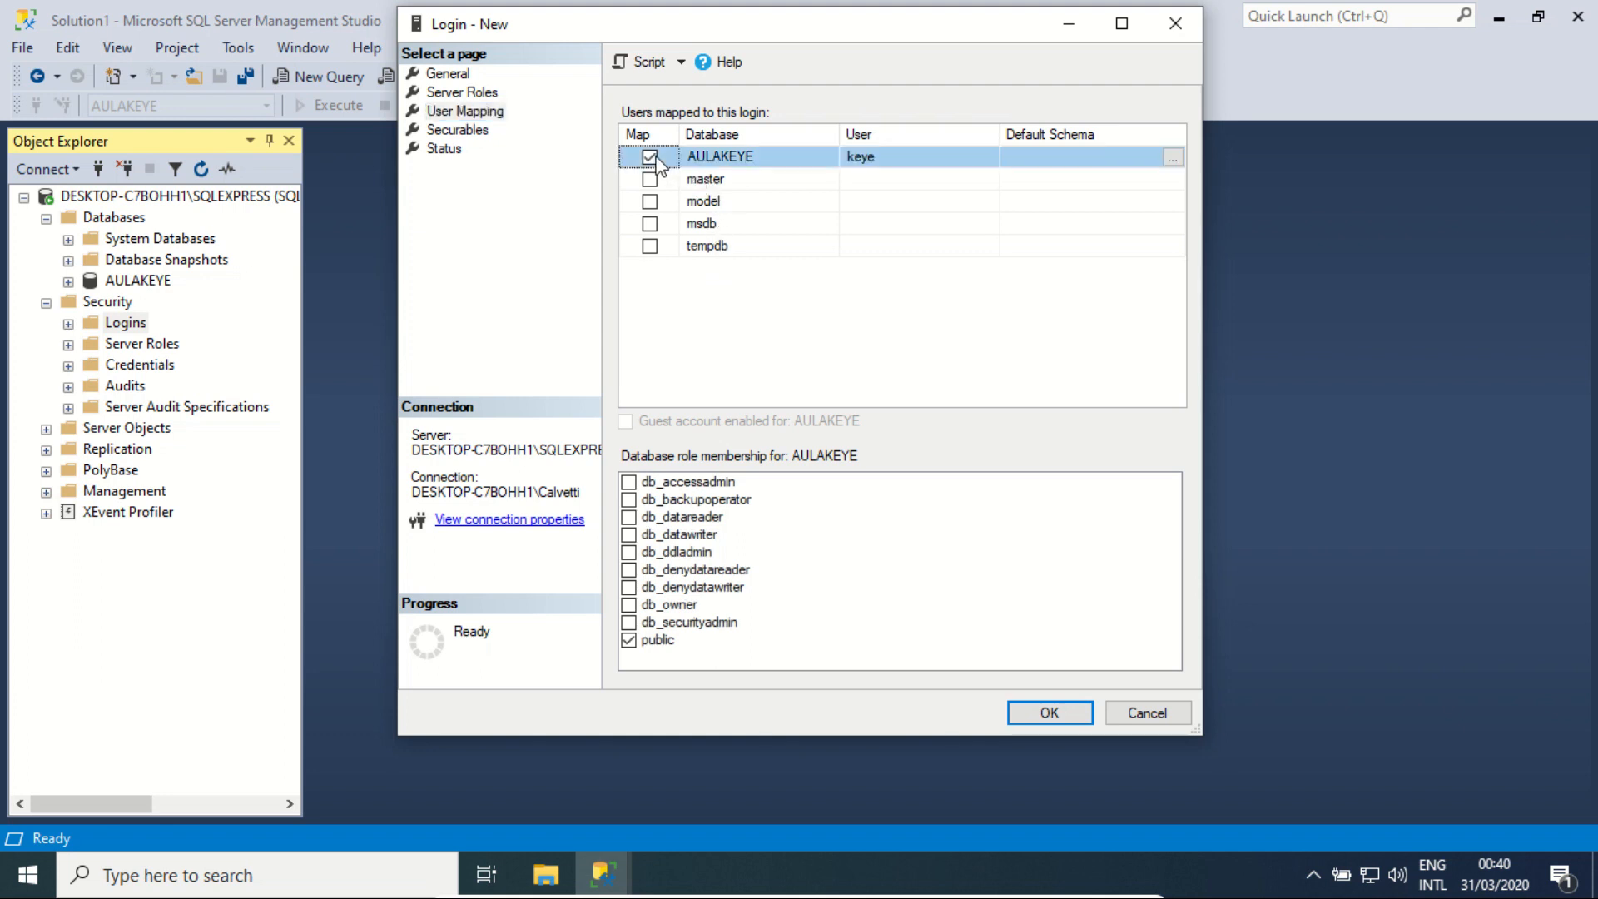
click(885, 158)
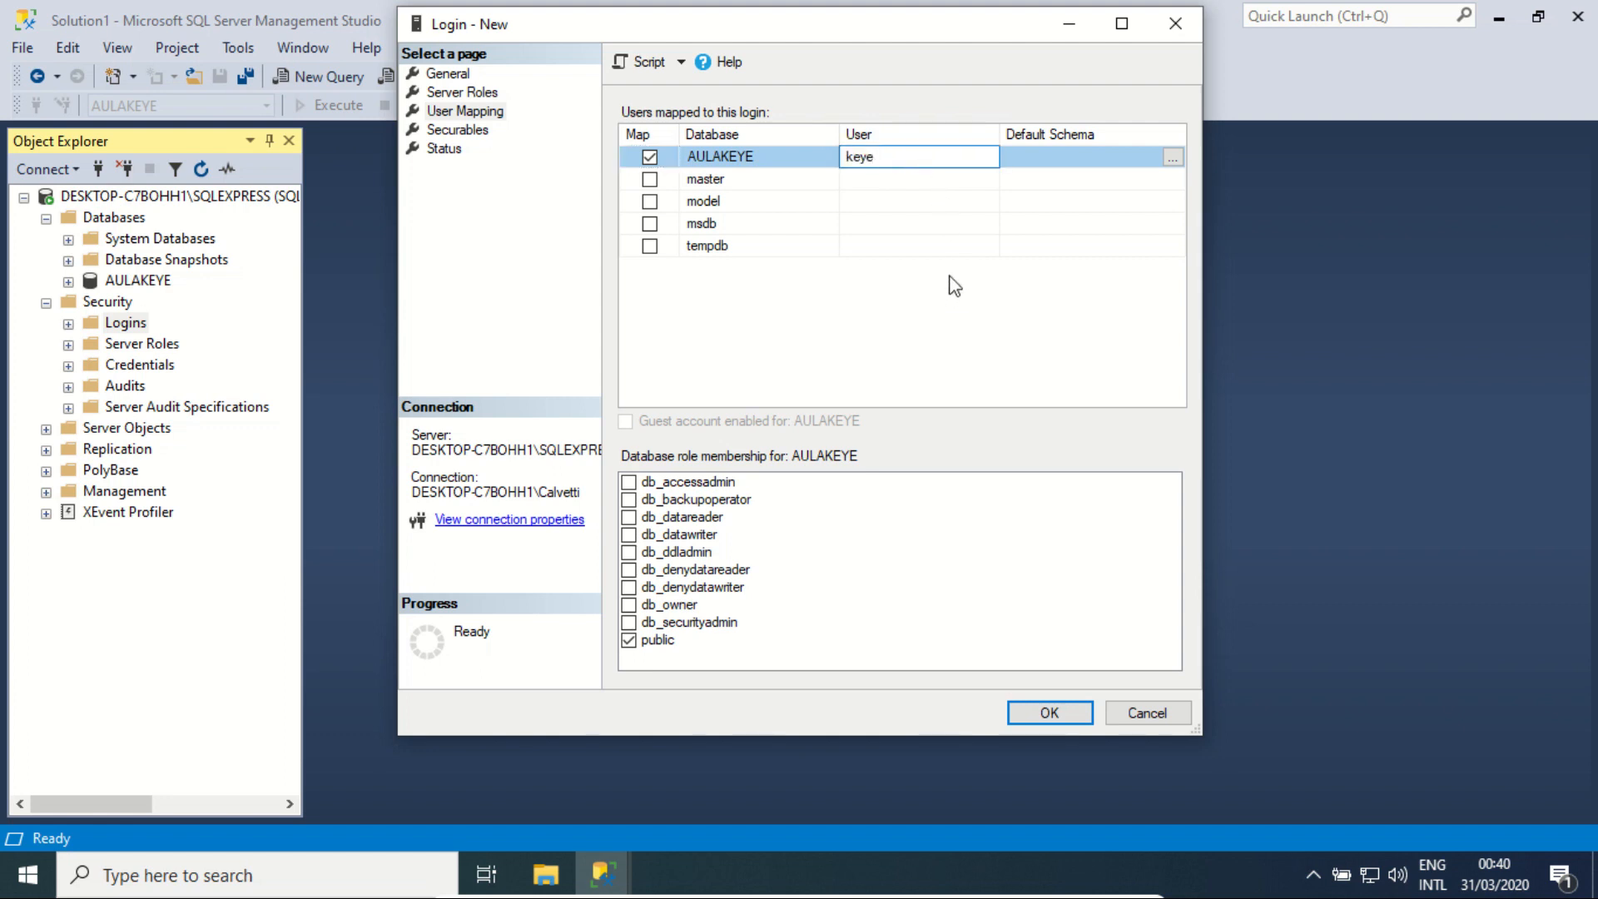
click(1055, 158)
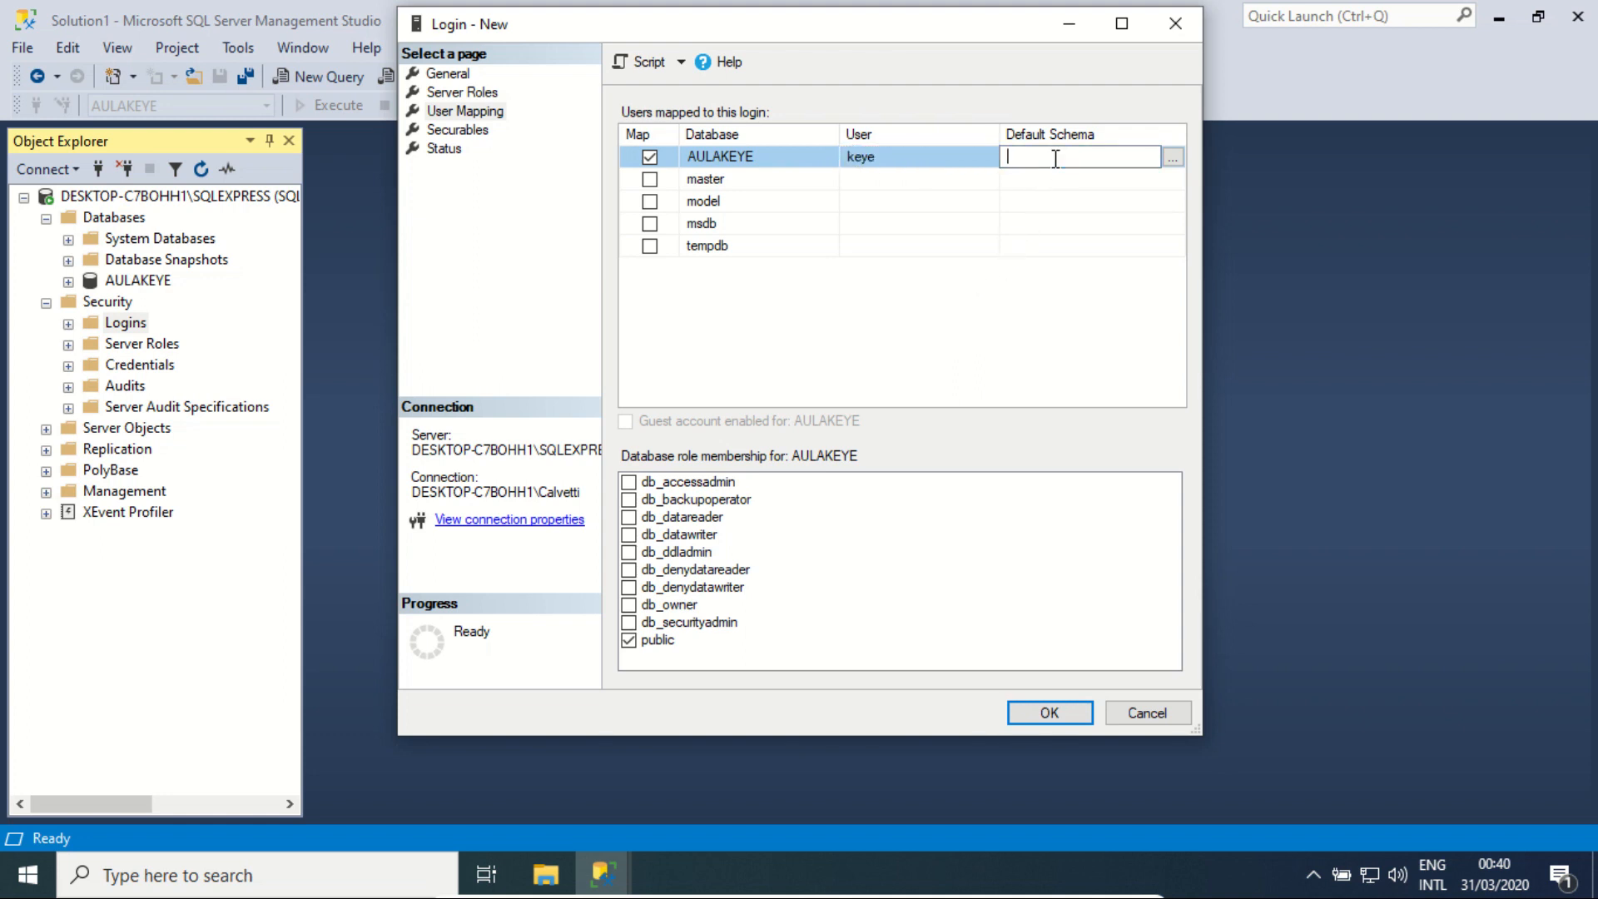
text(dbo)
Look through the schemas available for the AULAKEYE mapping, then cancel without selecting one
click(1173, 158)
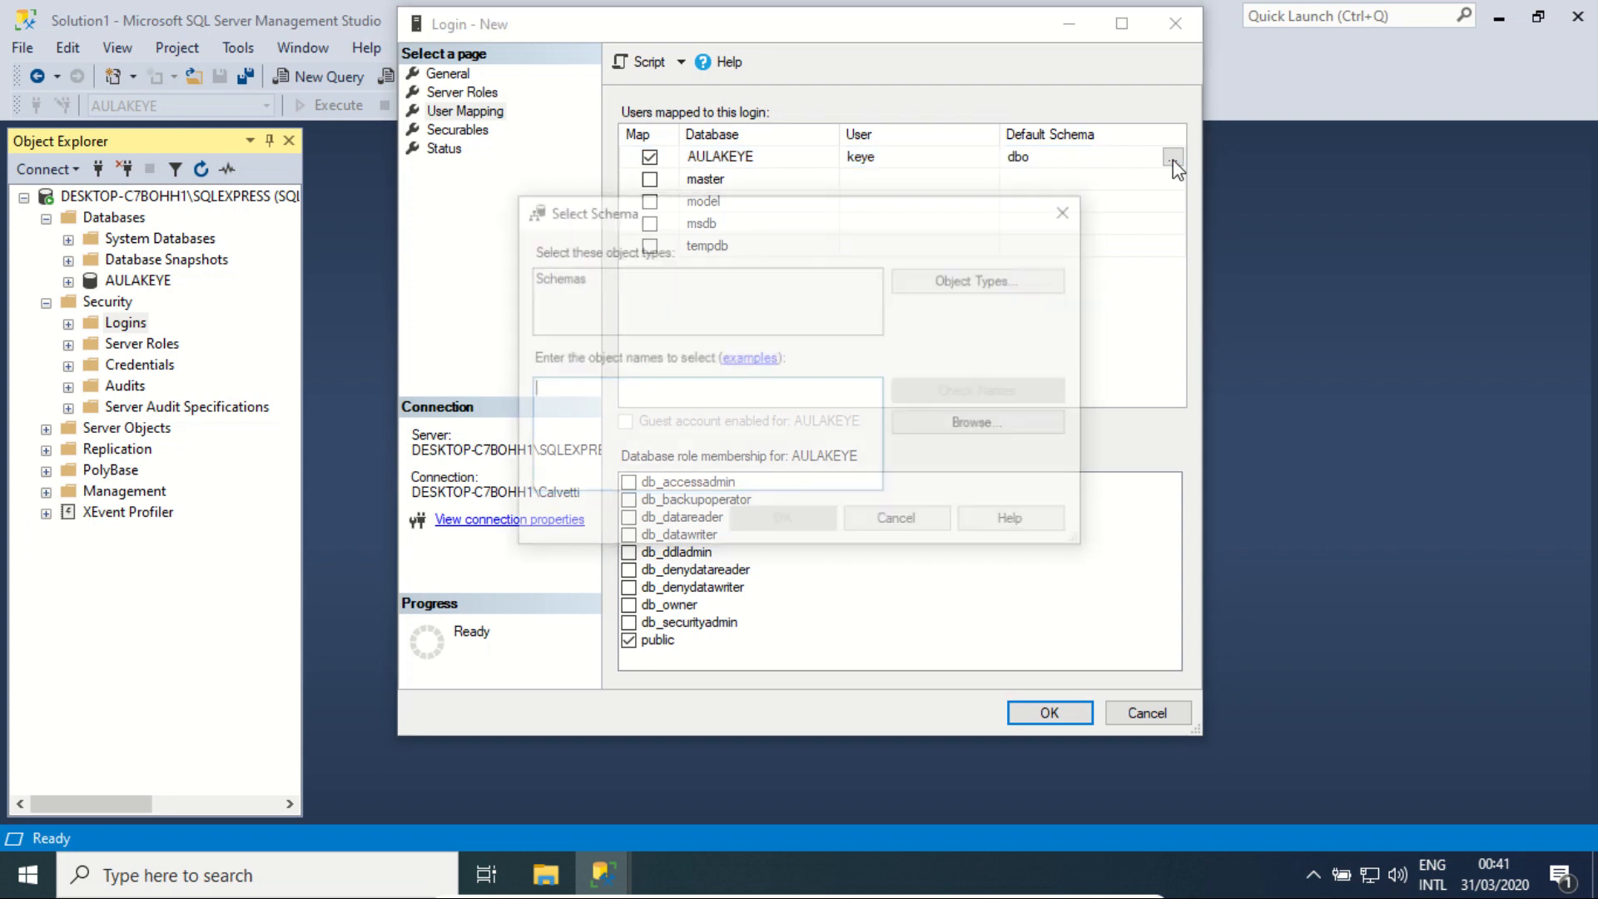
click(1015, 428)
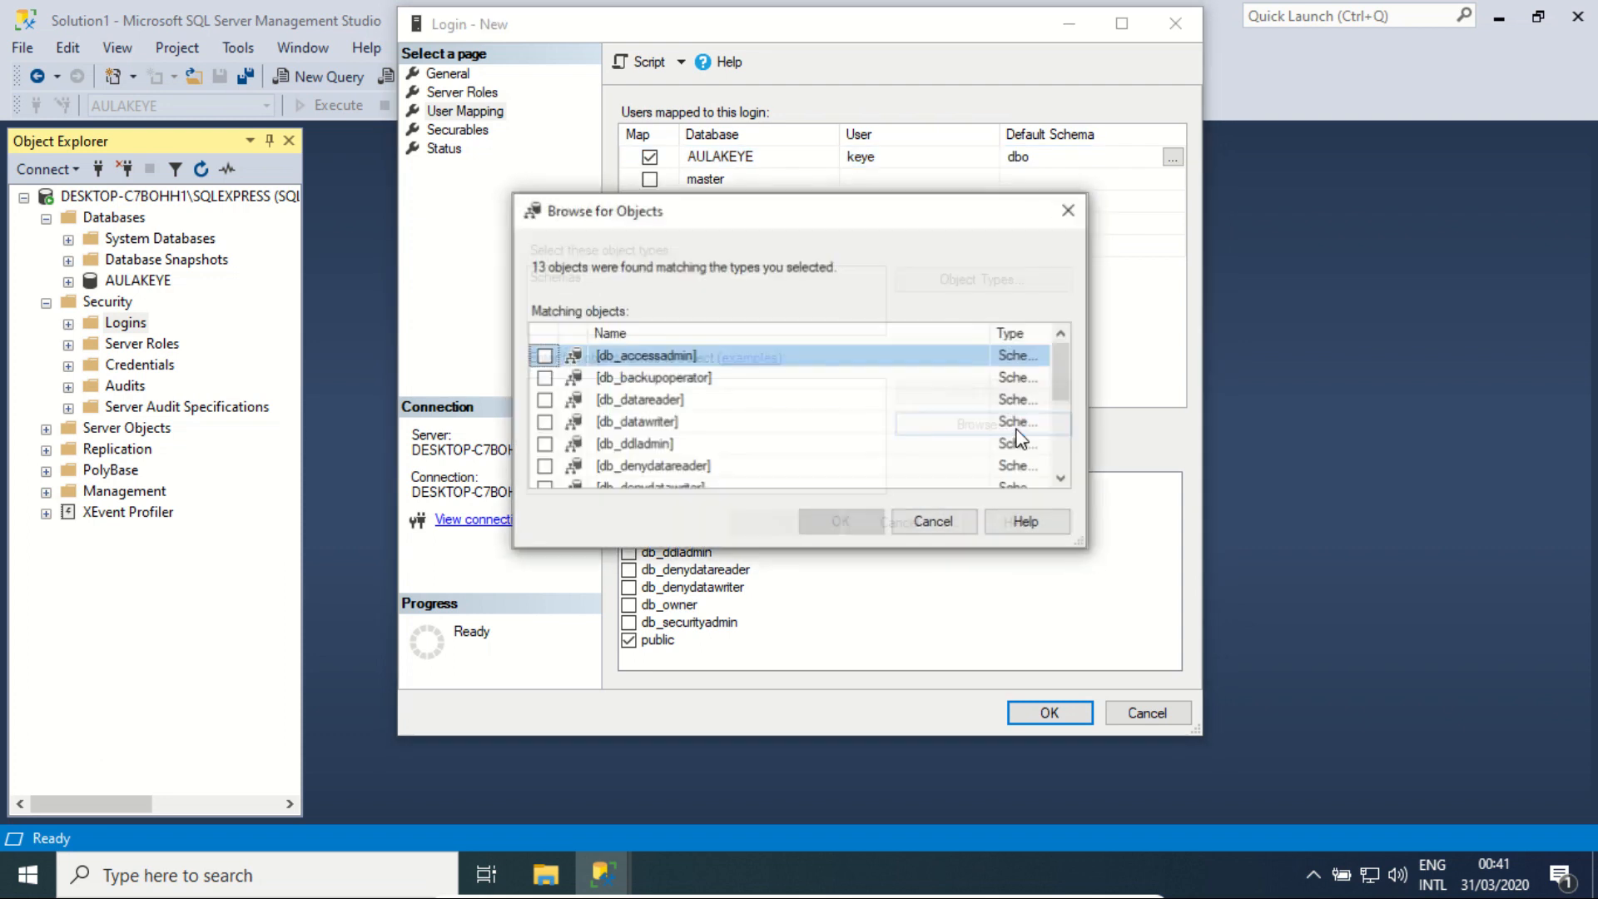
scroll(749, 401, down, 3)
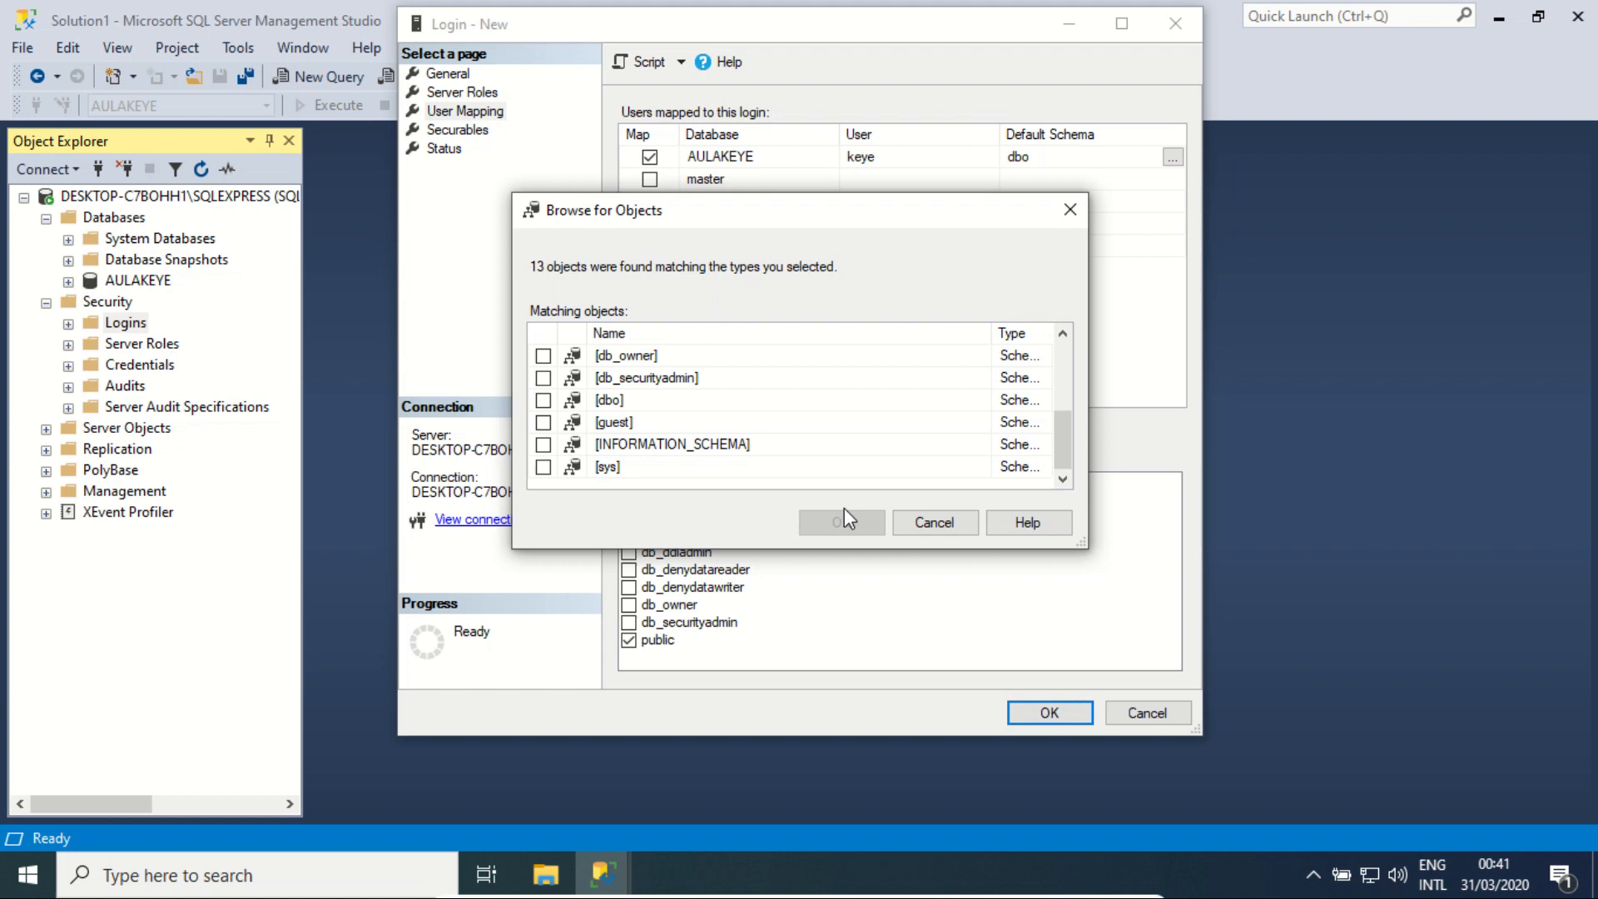
click(929, 524)
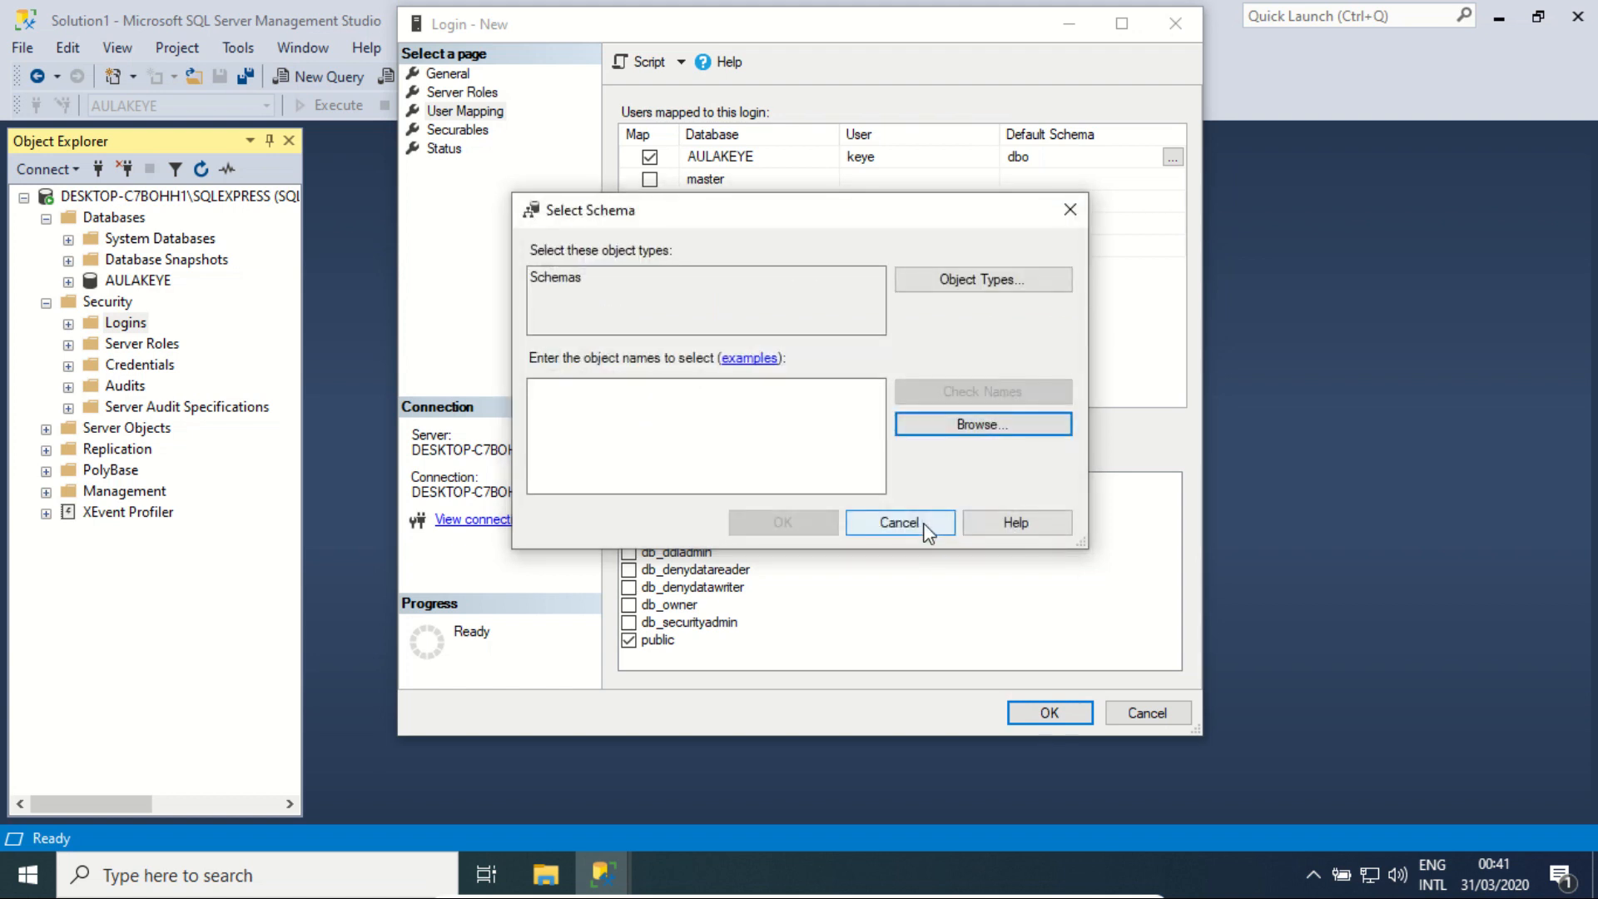
click(926, 525)
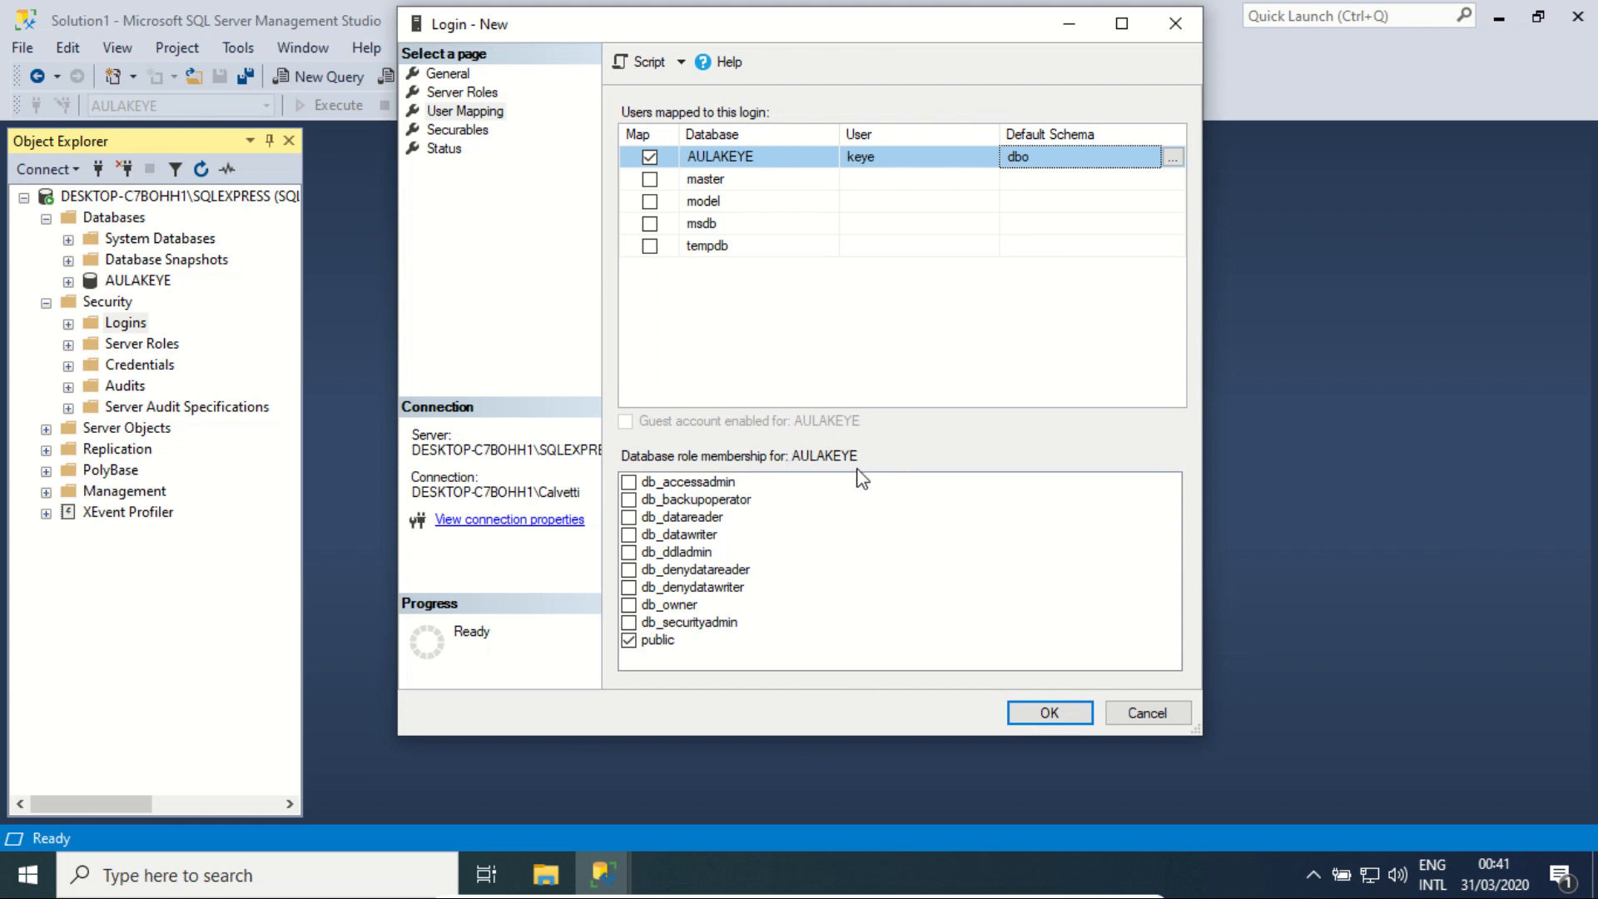
Grant the keye user the db_datareader, db_datawriter and db_ddladmin roles in AULAKEYE, leaving db_owner unassigned
click(782, 182)
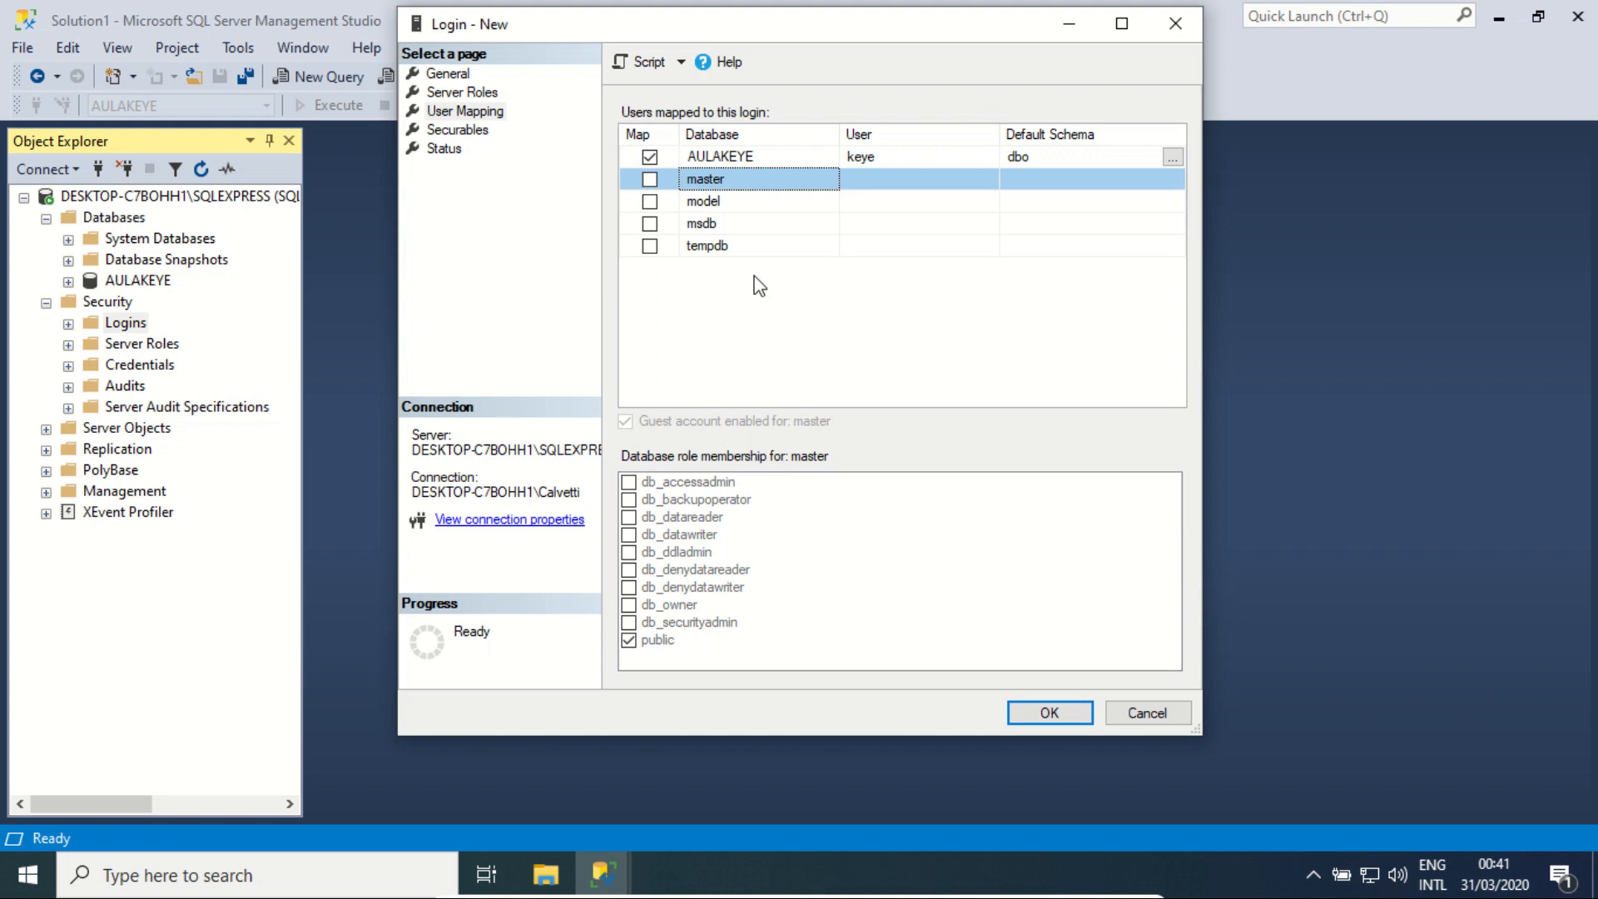
click(751, 163)
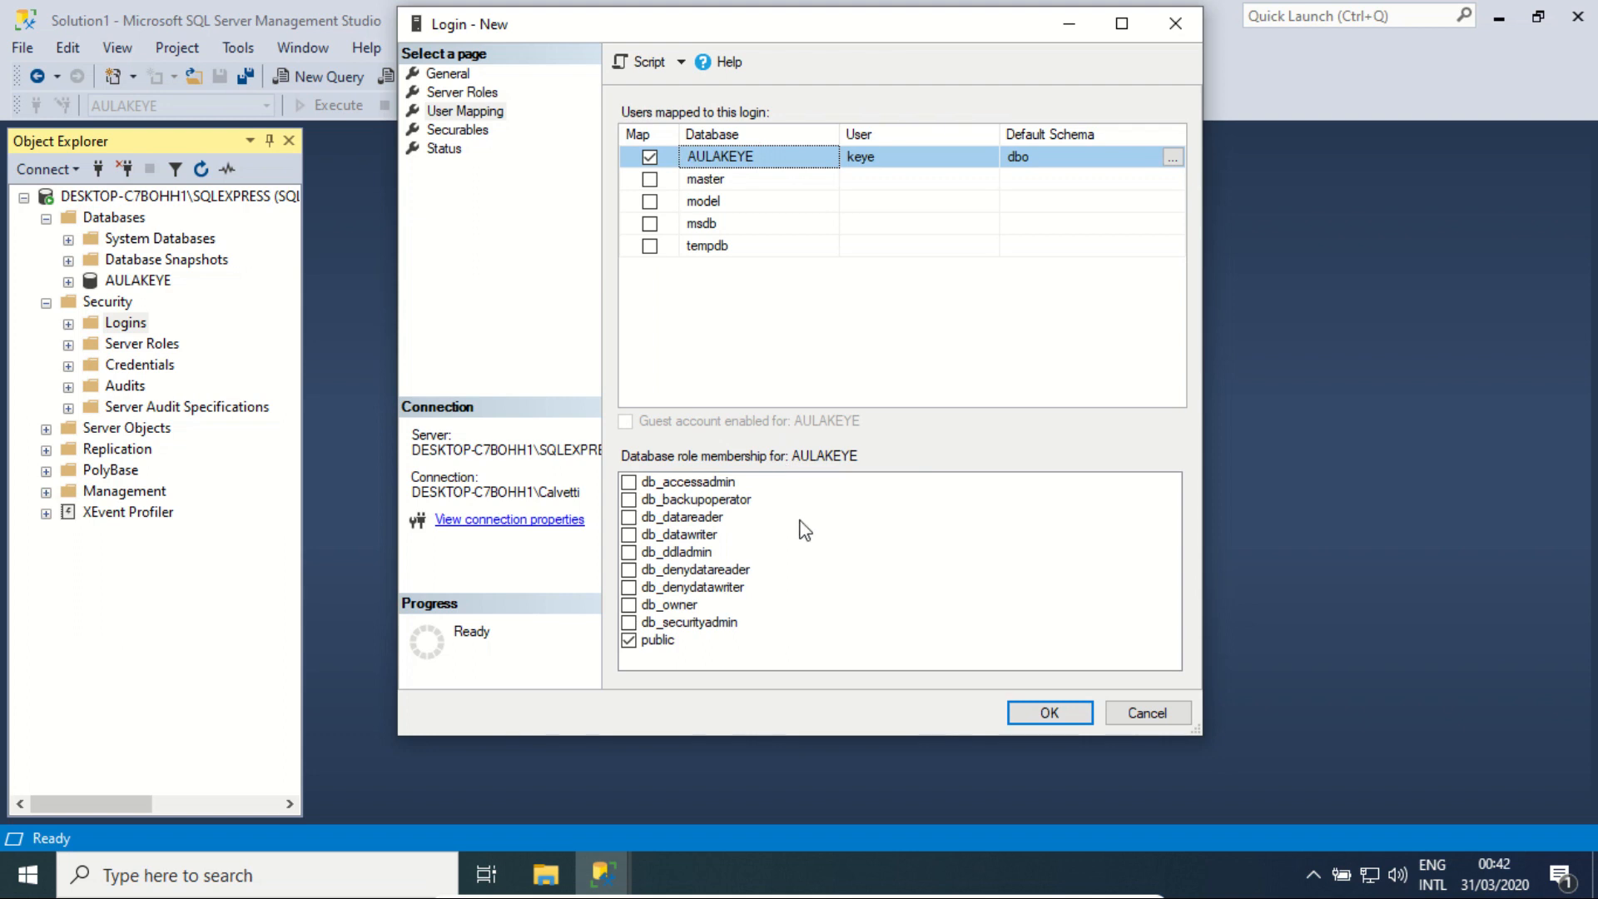
click(697, 519)
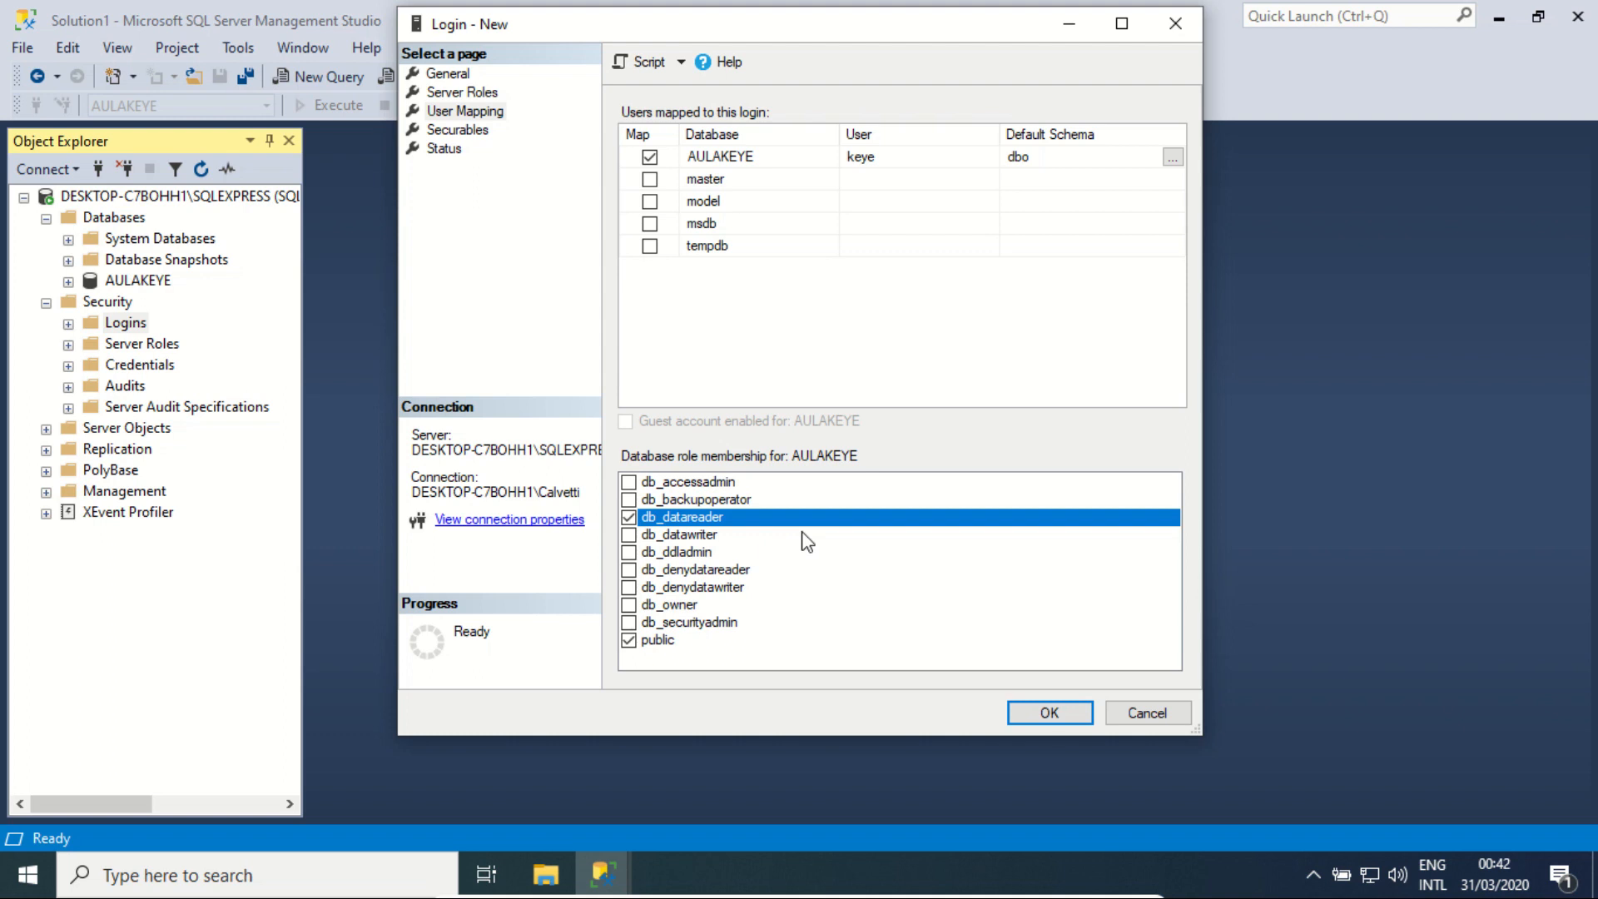
click(698, 538)
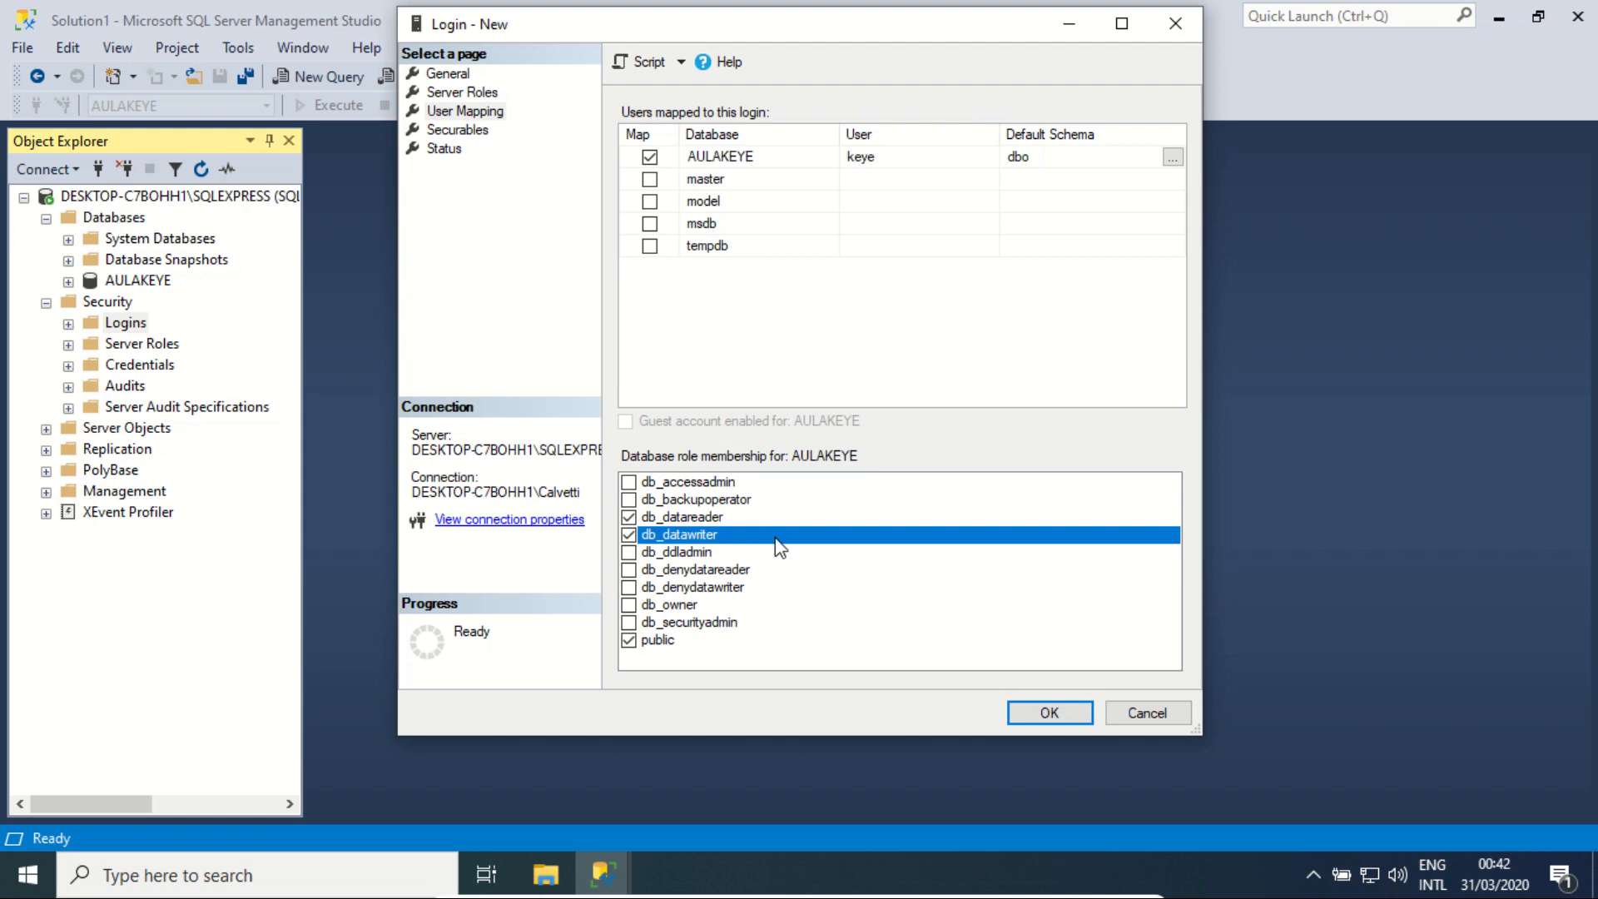
click(745, 519)
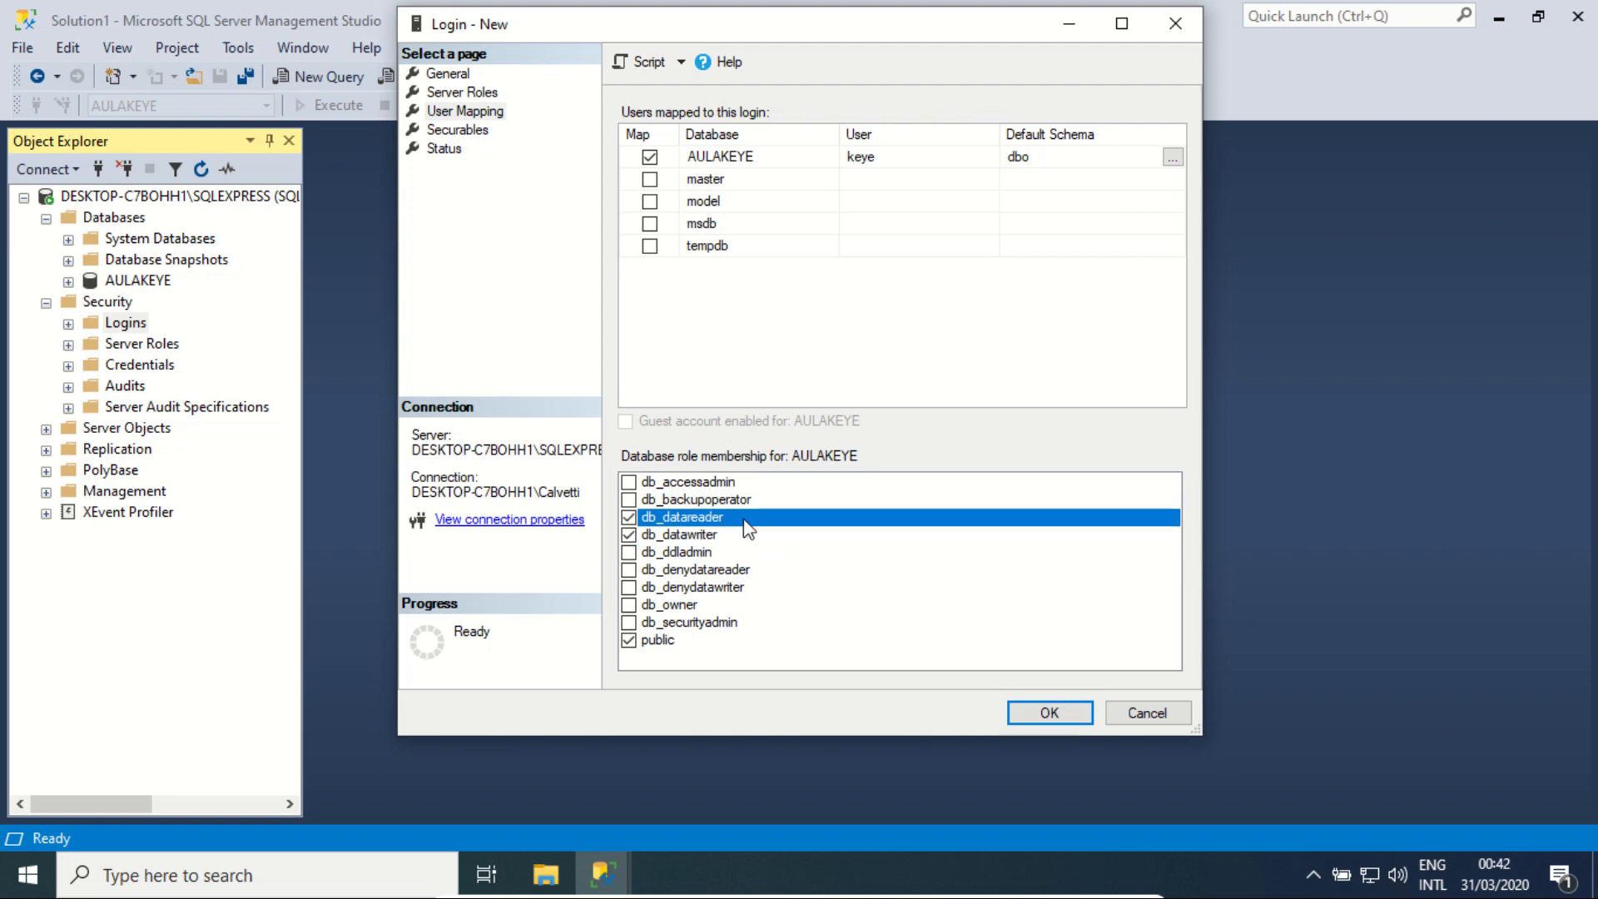
click(748, 537)
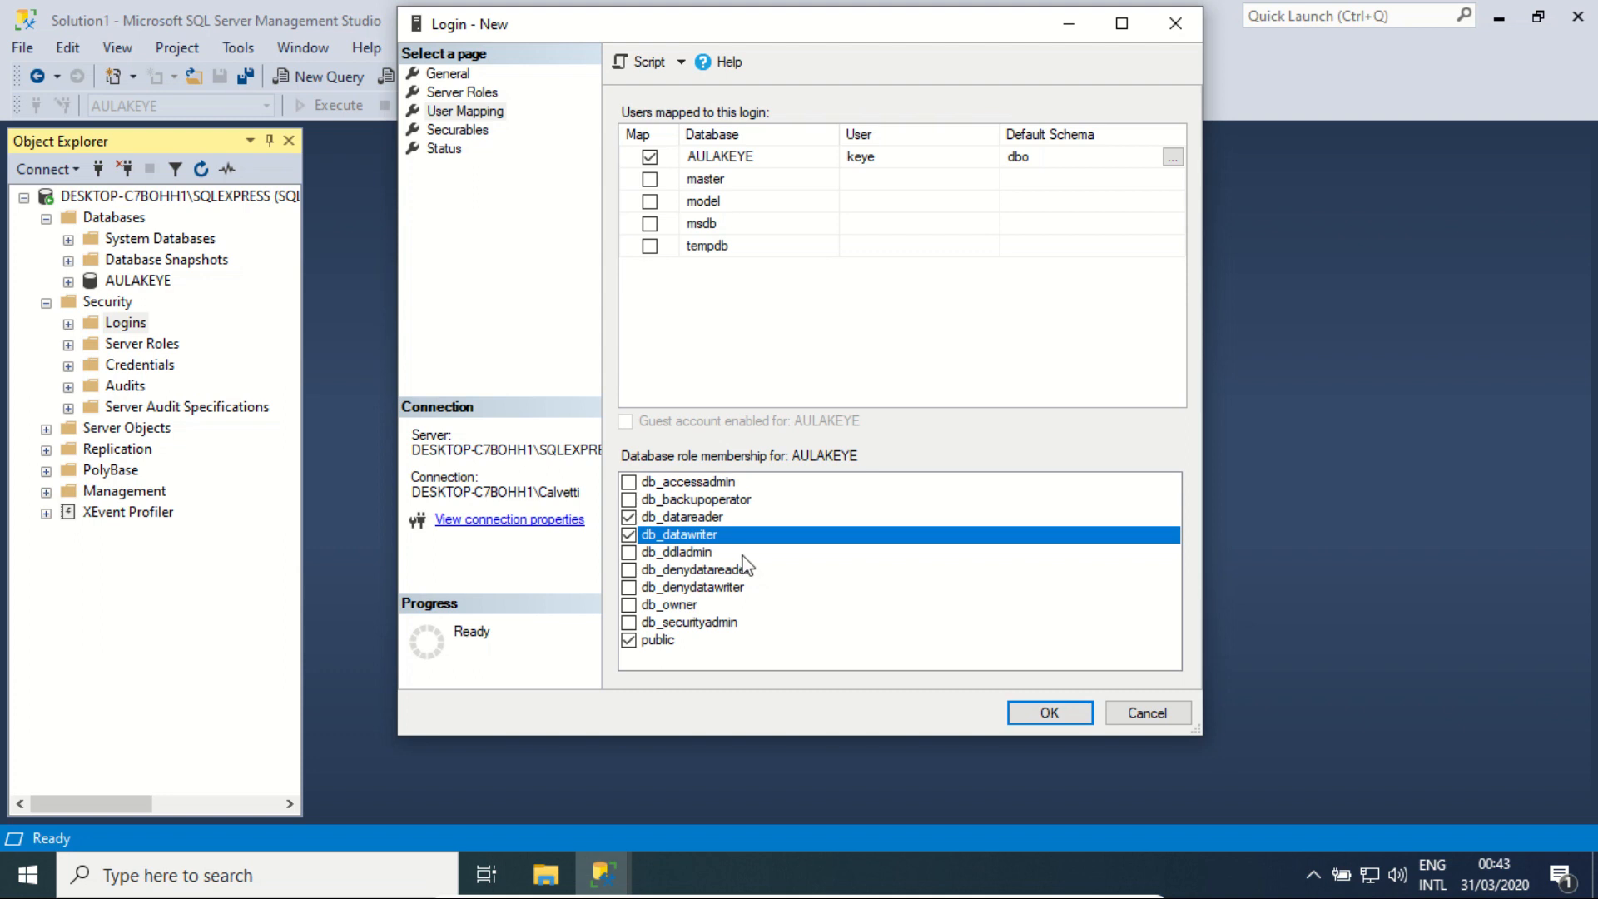
click(630, 553)
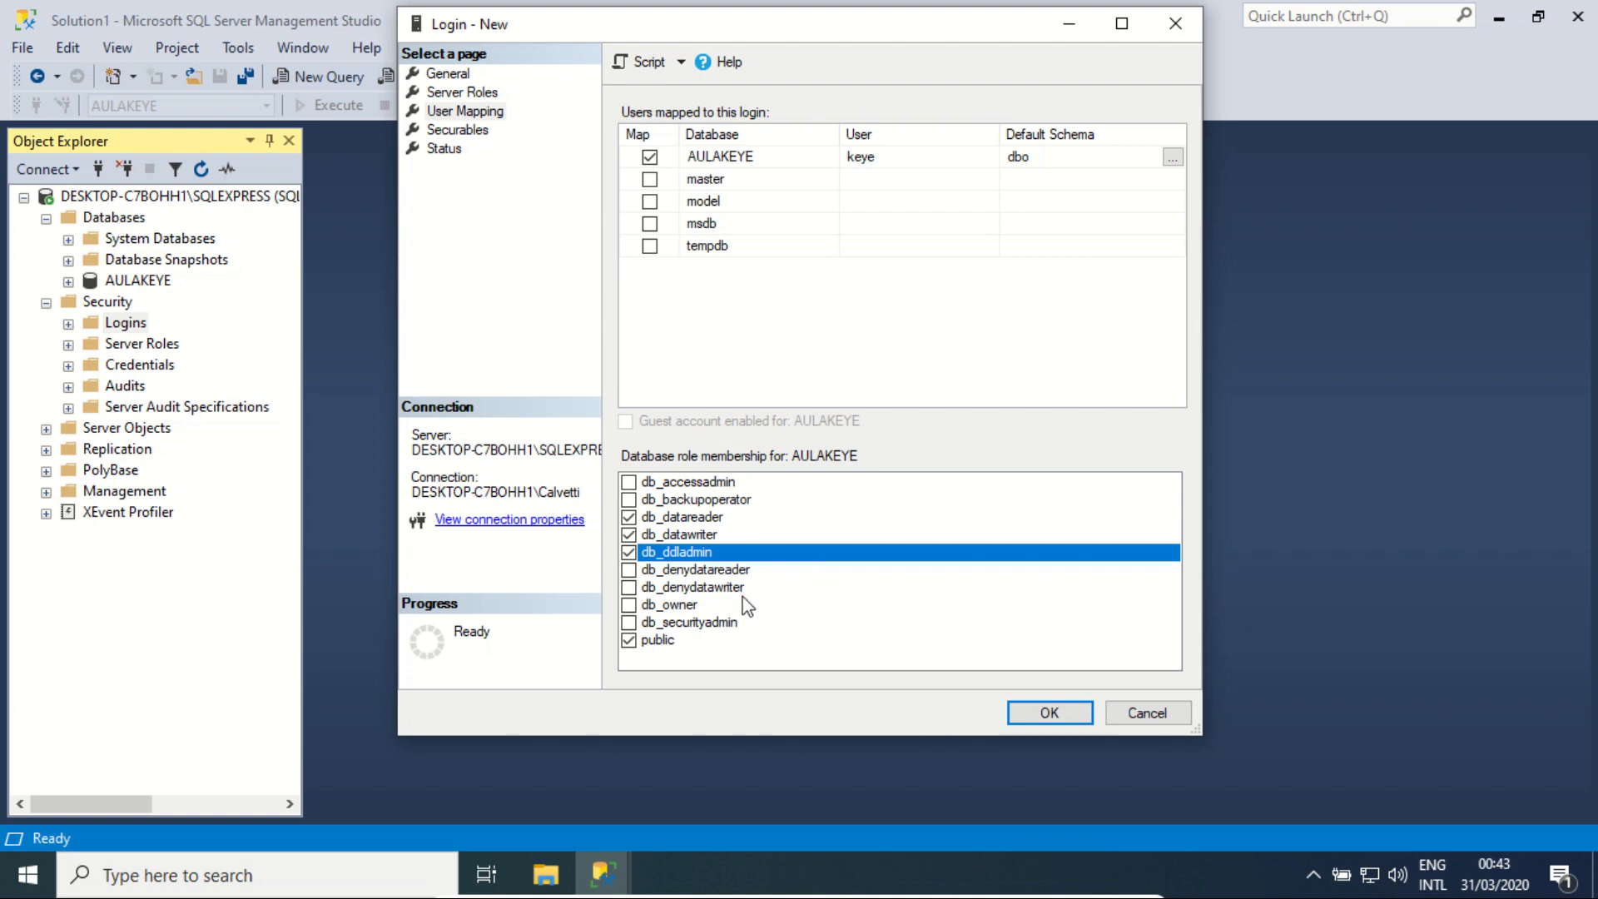
click(631, 606)
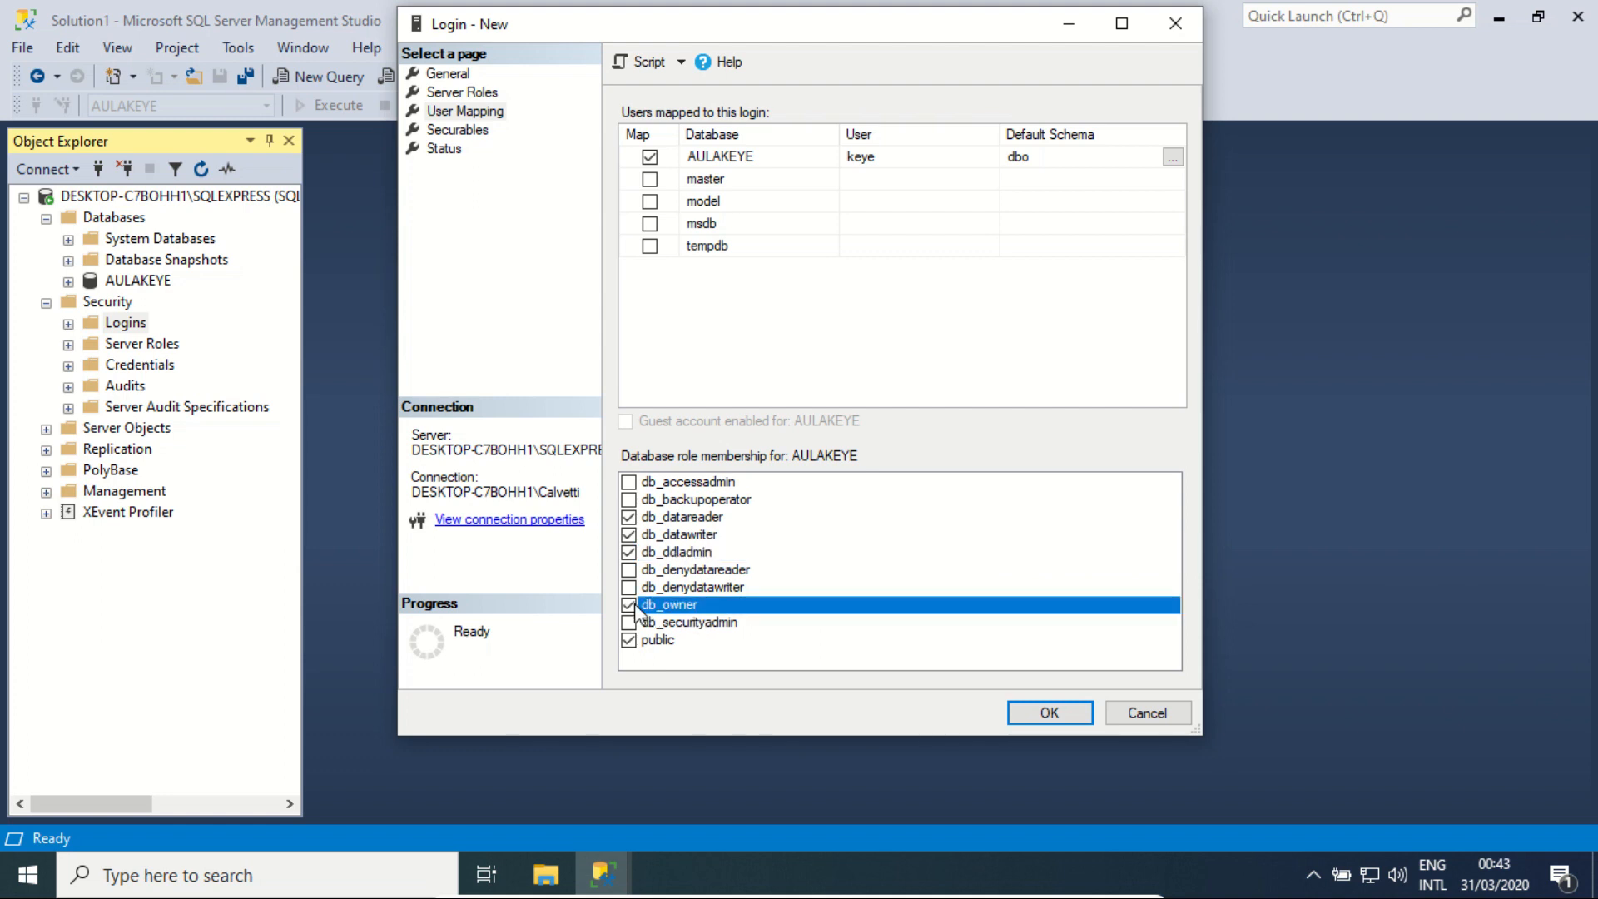
click(629, 606)
click(450, 154)
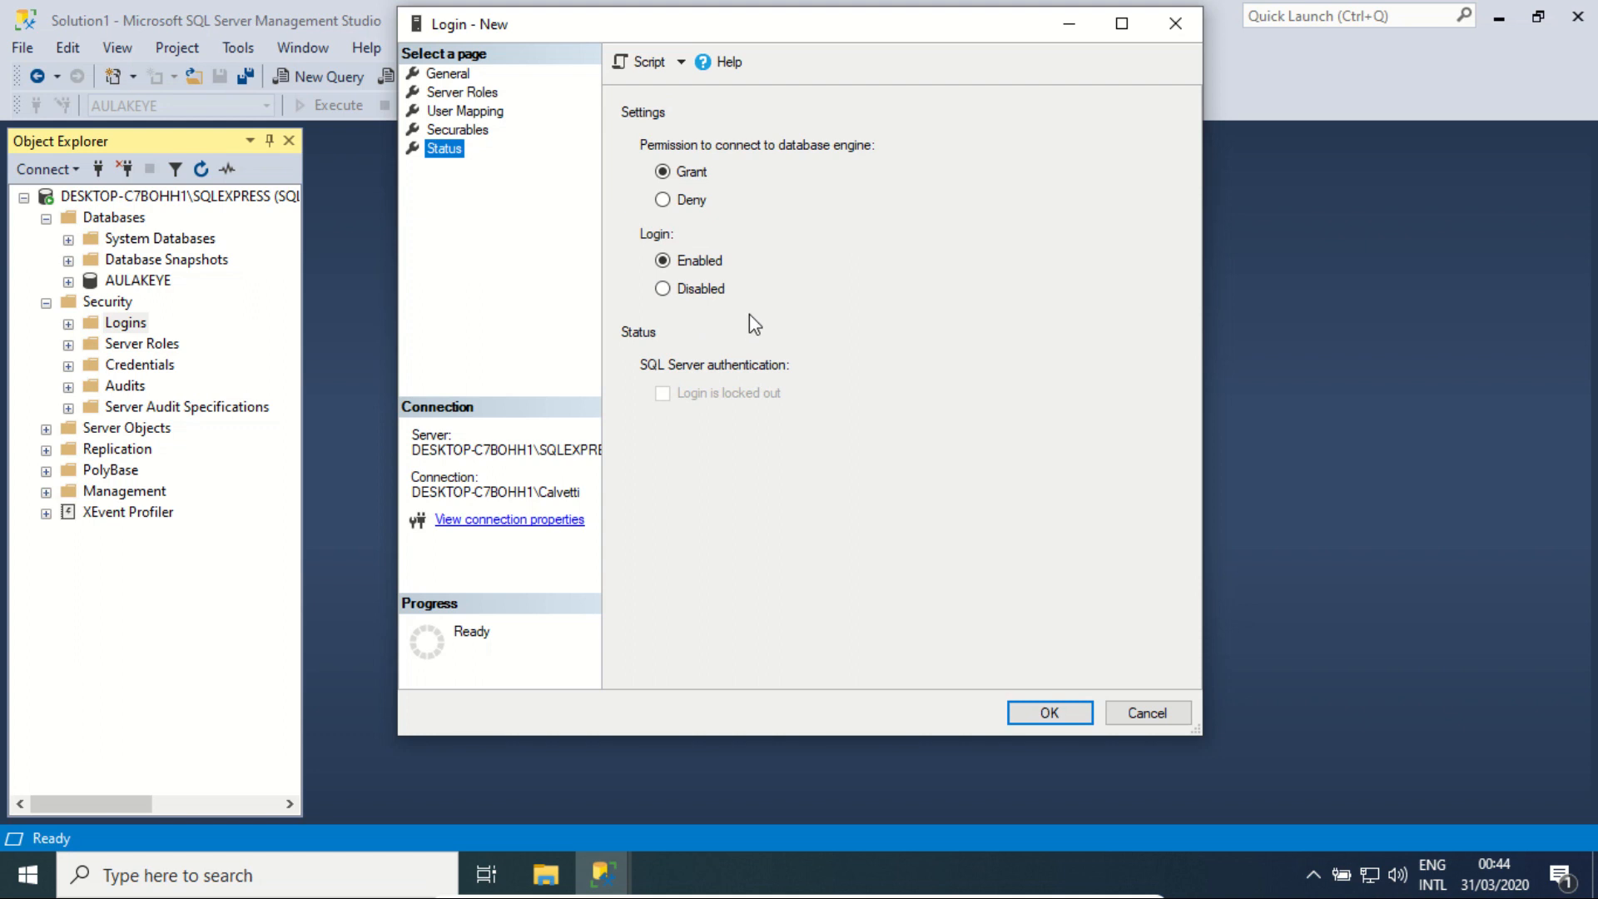
click(697, 292)
click(701, 261)
Script the login creation to a new query window and cancel the new login dialog
click(683, 63)
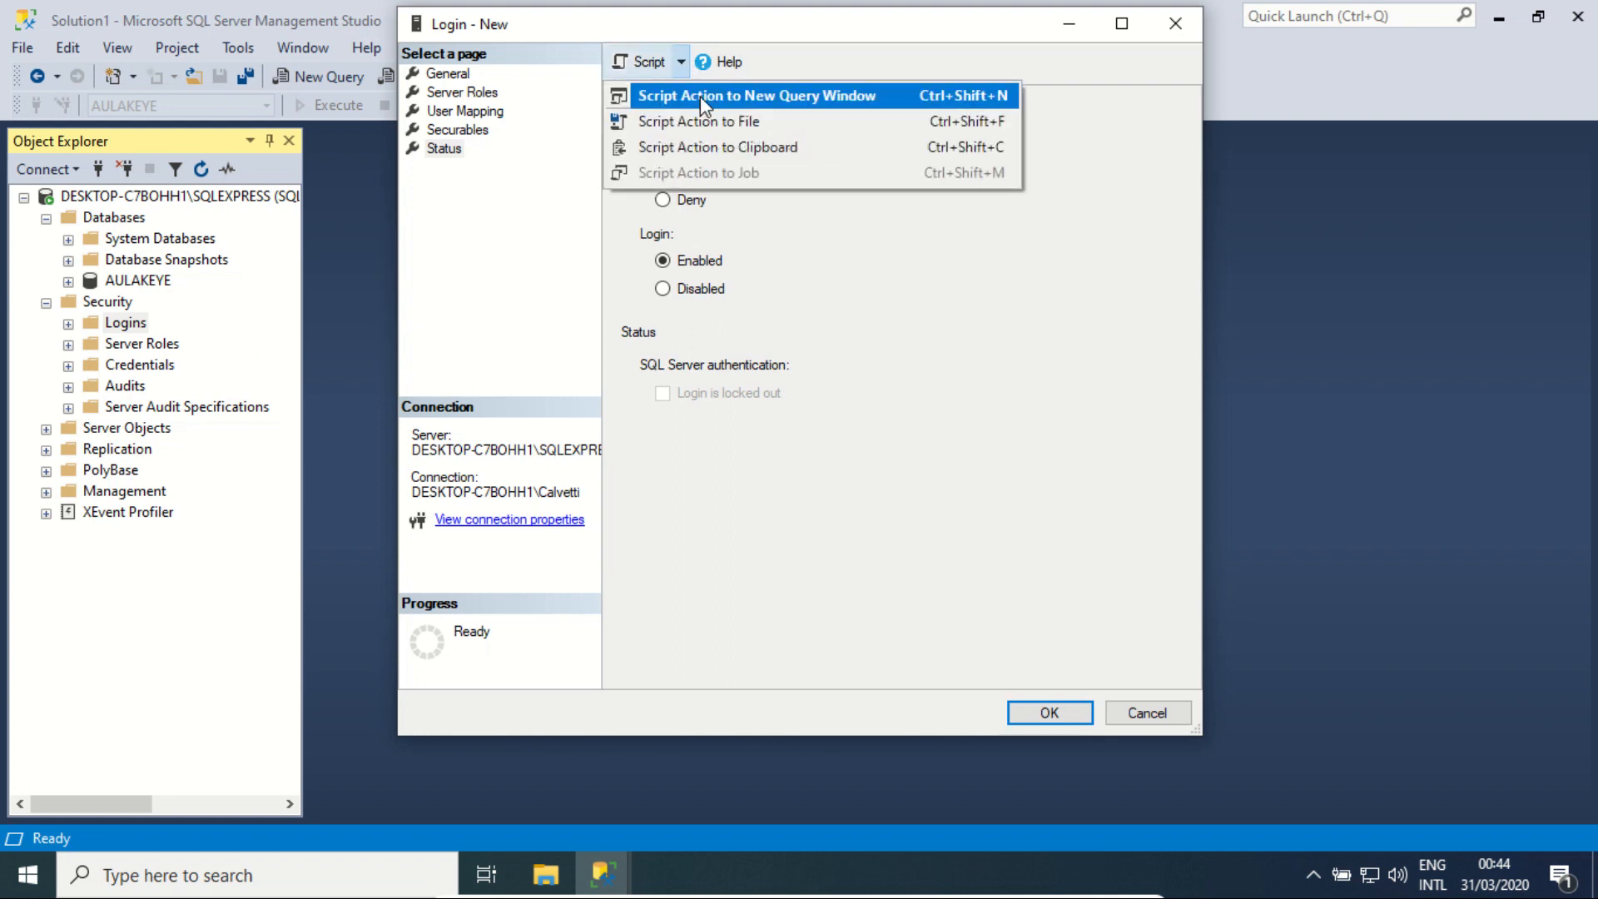
click(769, 98)
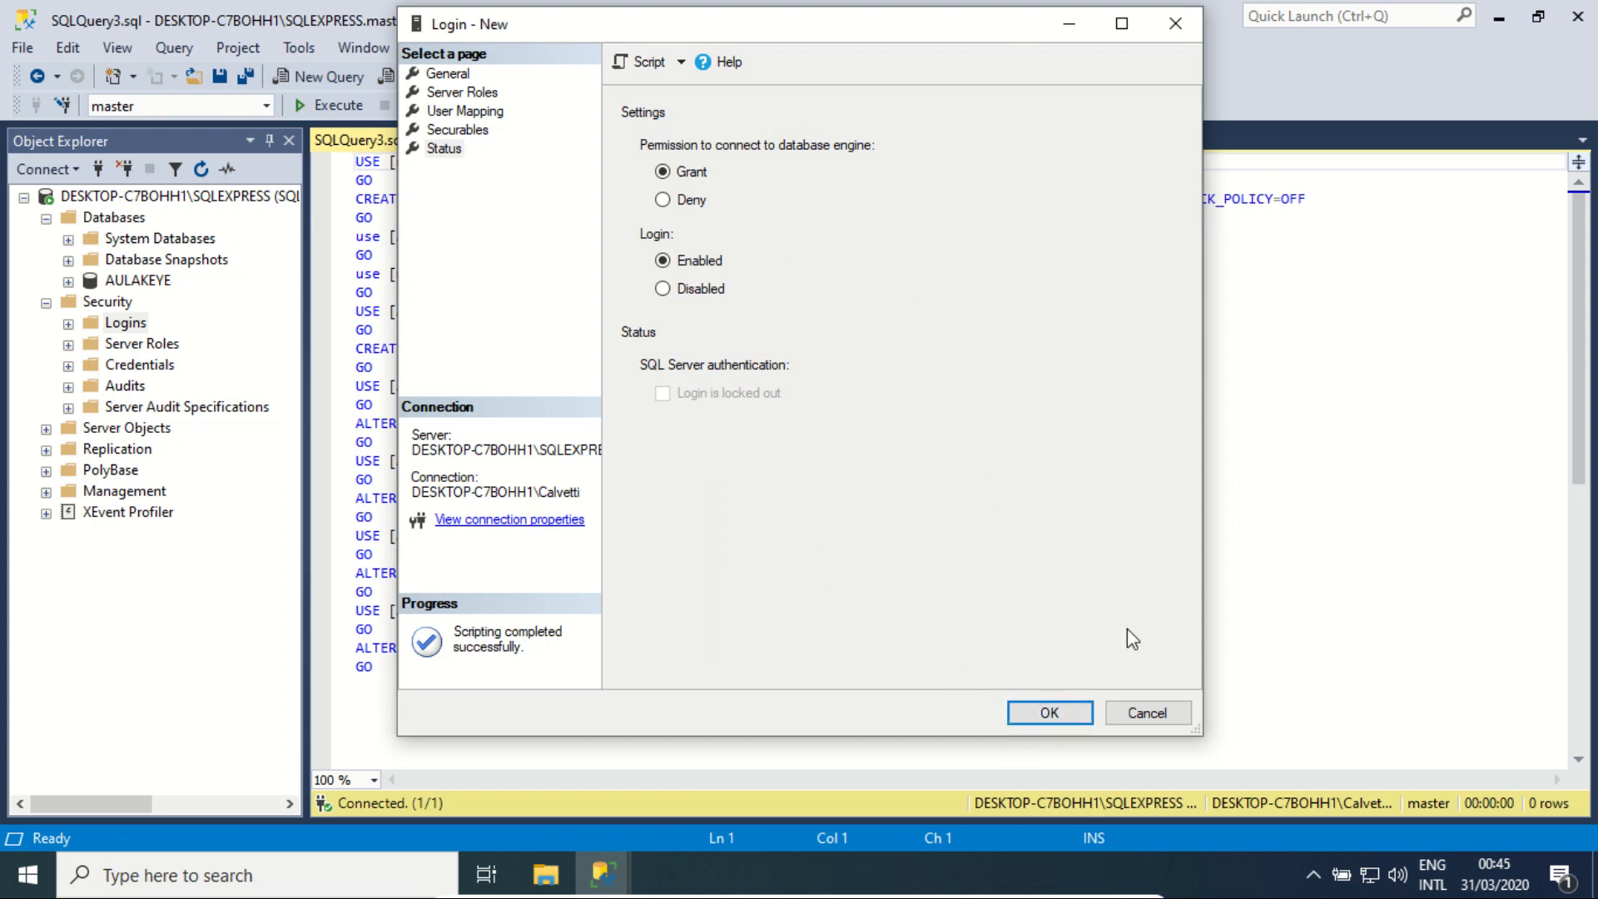
click(1182, 718)
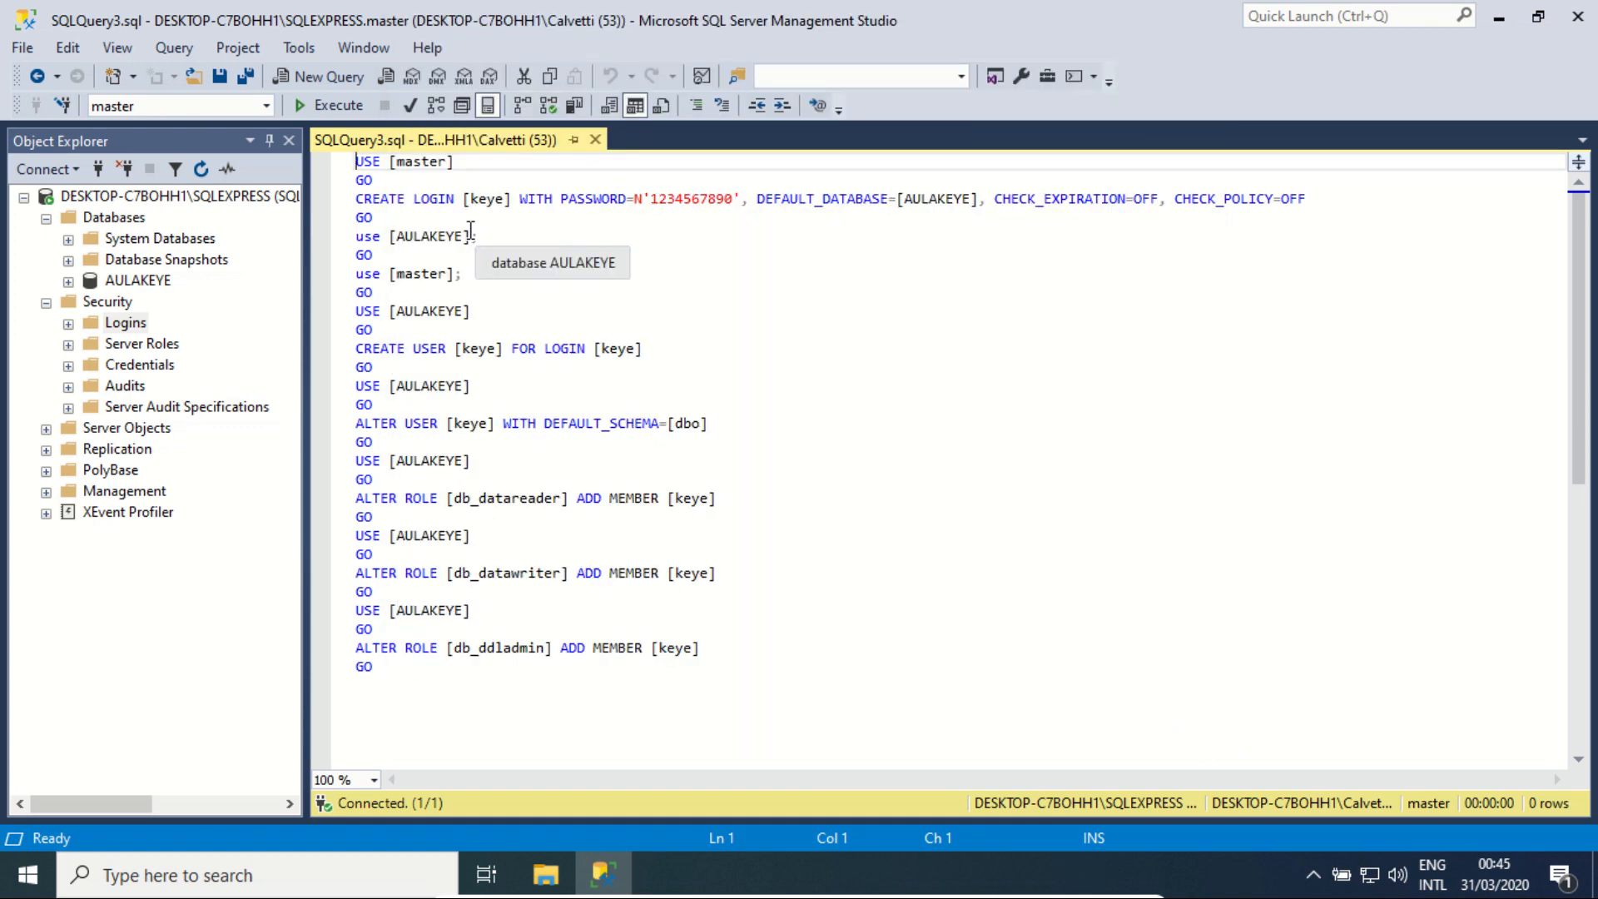
Examine the CREATE LOGIN statement for the login name, password and default database arguments
drag(357, 199, 511, 204)
double_click(483, 201)
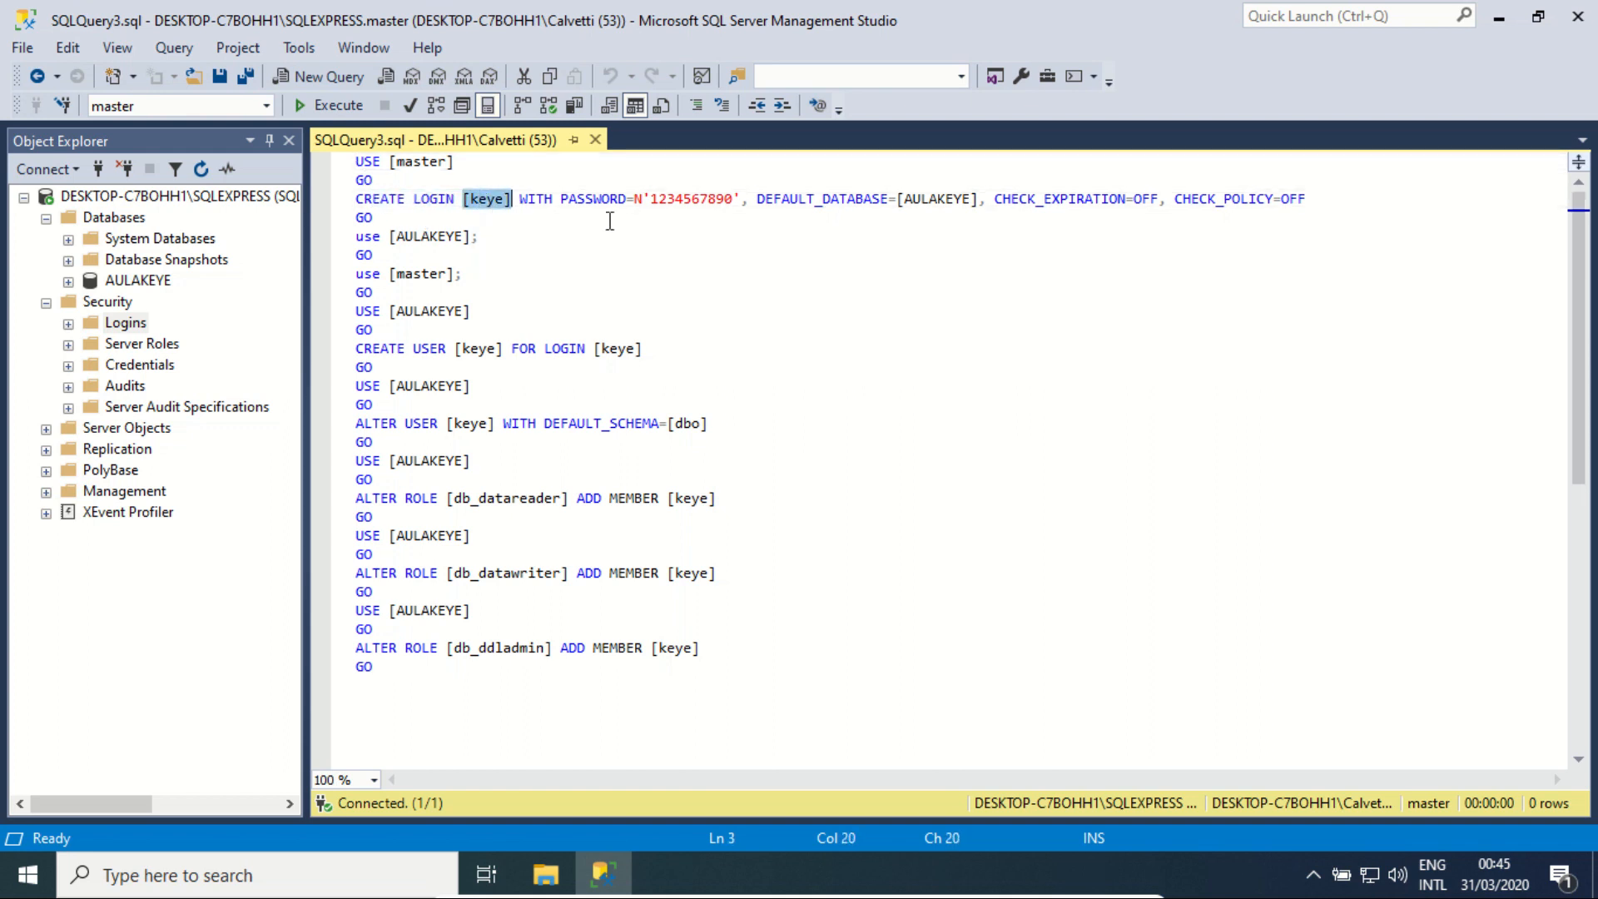
double_click(686, 202)
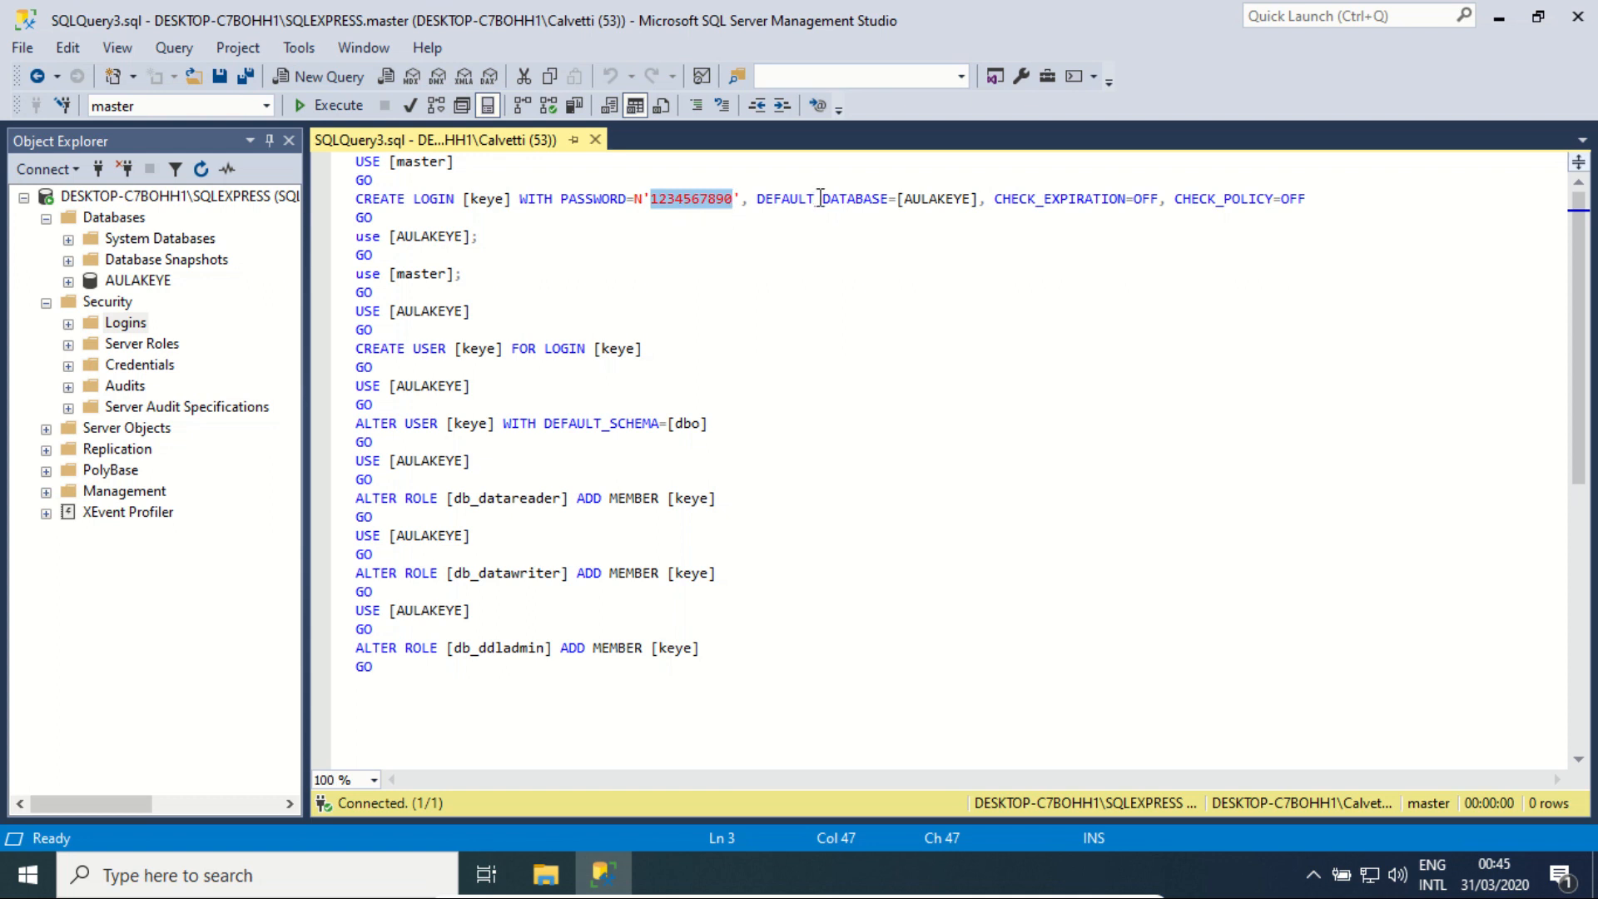
drag(814, 198, 965, 198)
double_click(966, 200)
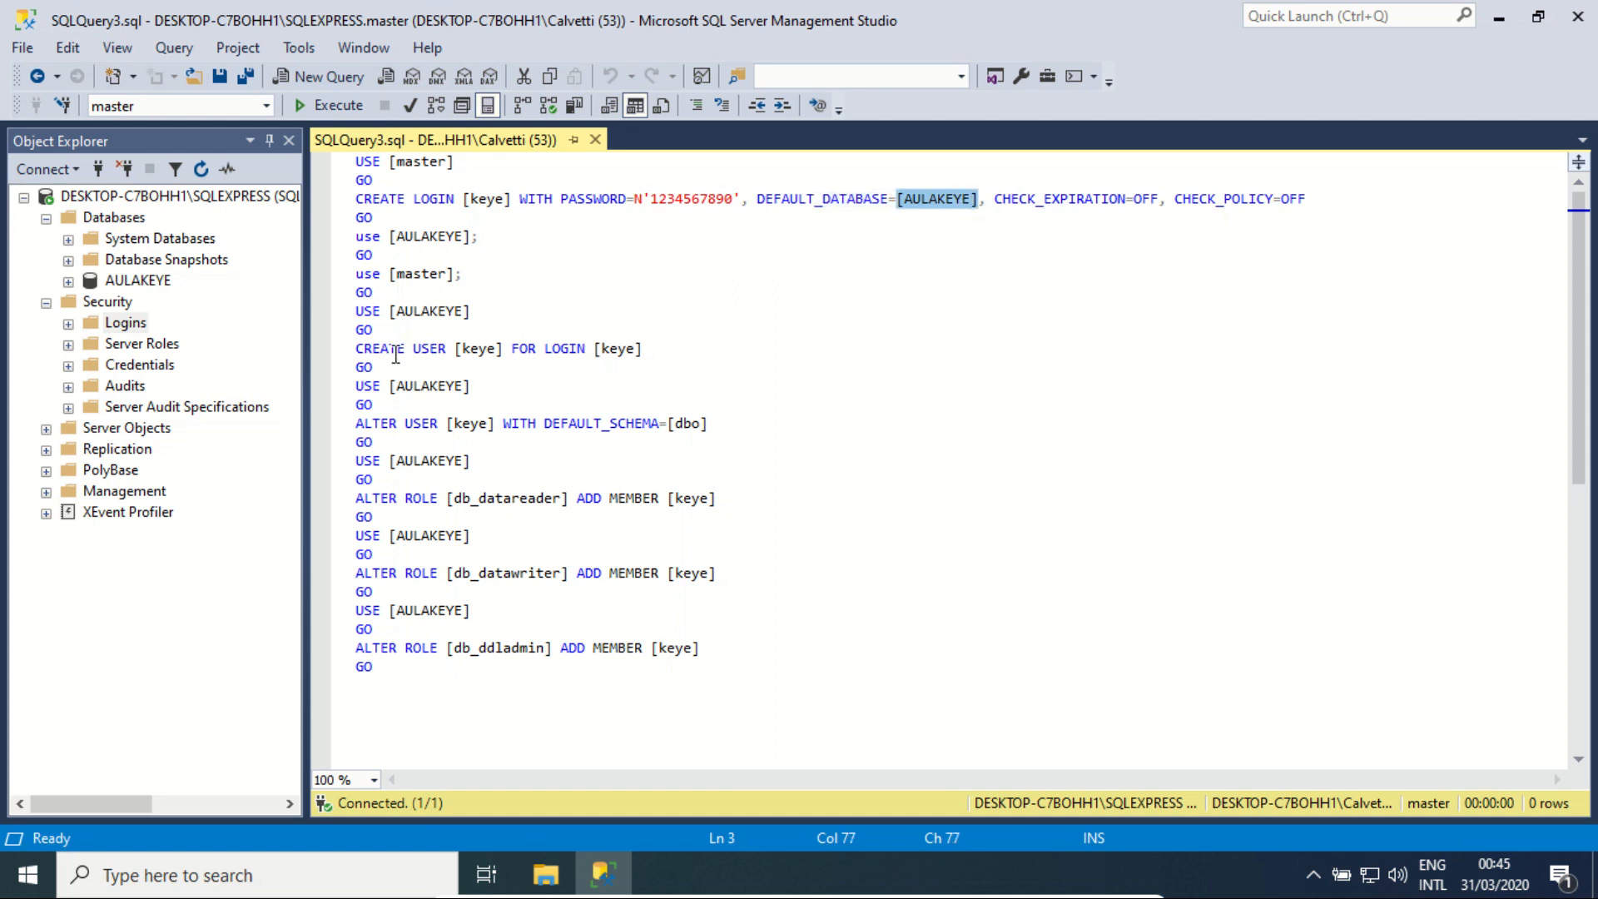
click(346, 205)
Examine the CREATE USER statement linking the user to its login and the ALTER ROLE statements assigning database roles
click(359, 351)
drag(360, 350, 507, 354)
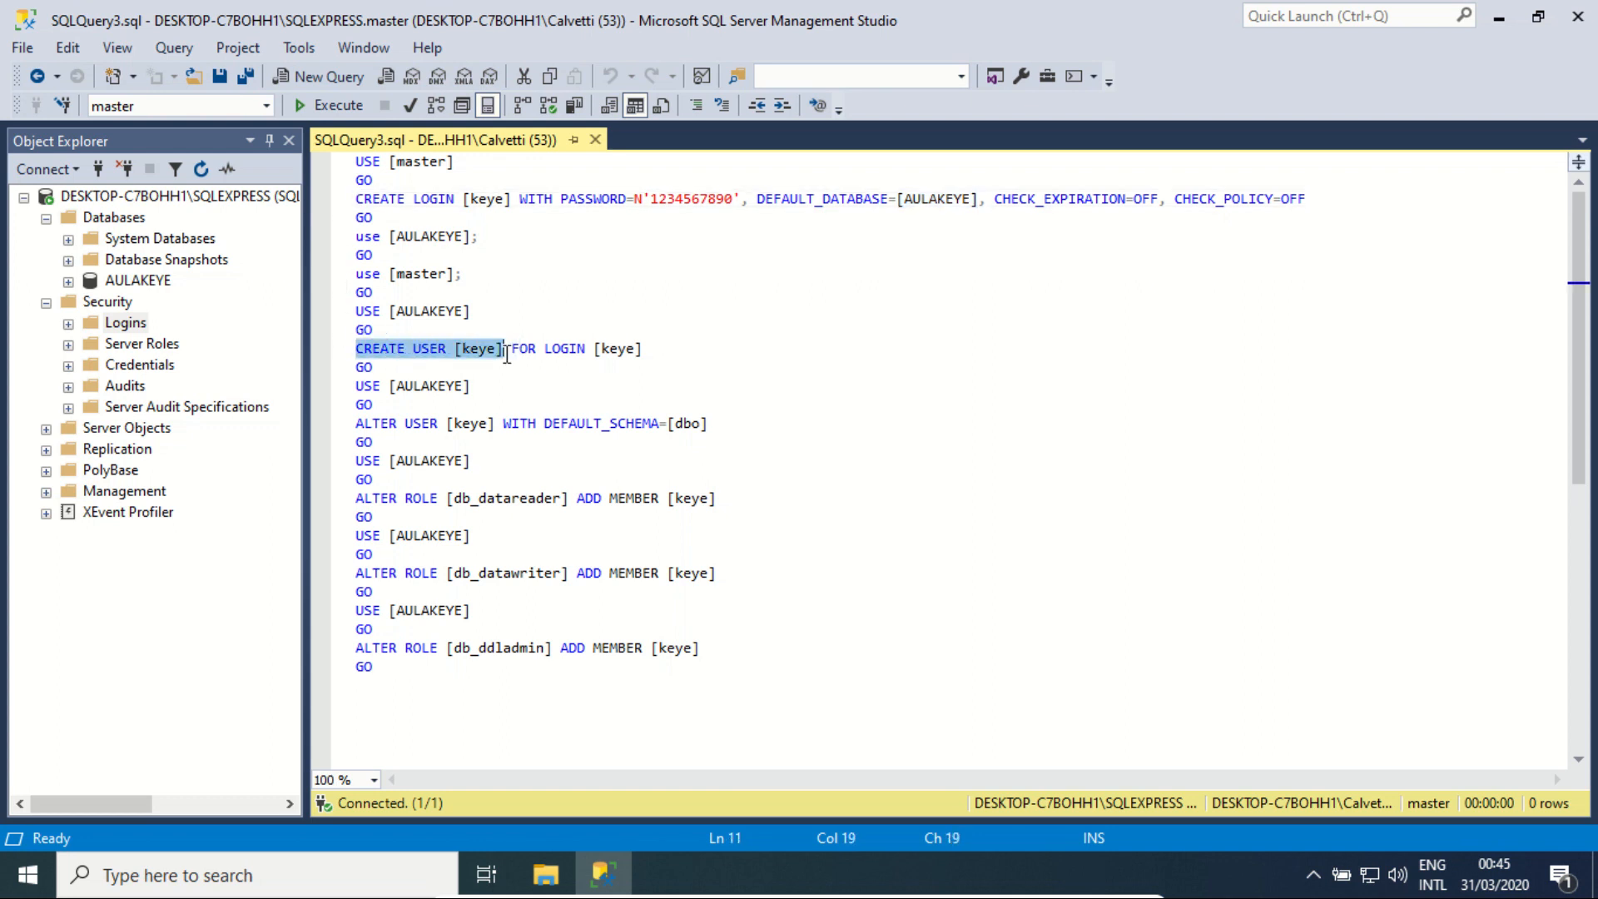
double_click(487, 353)
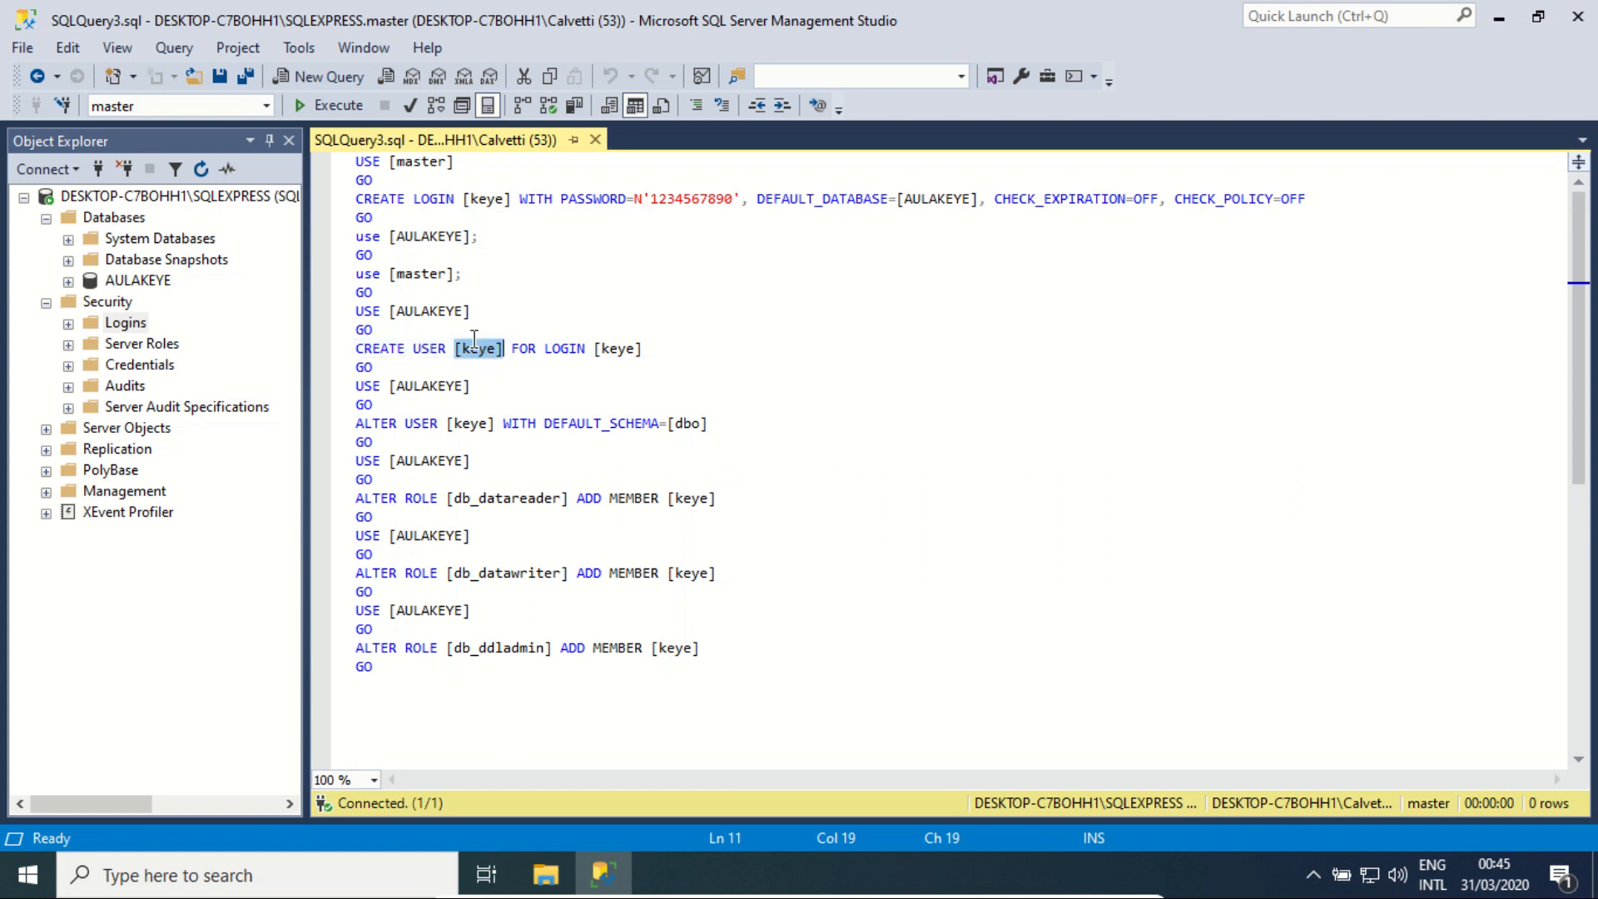
drag(562, 349, 634, 350)
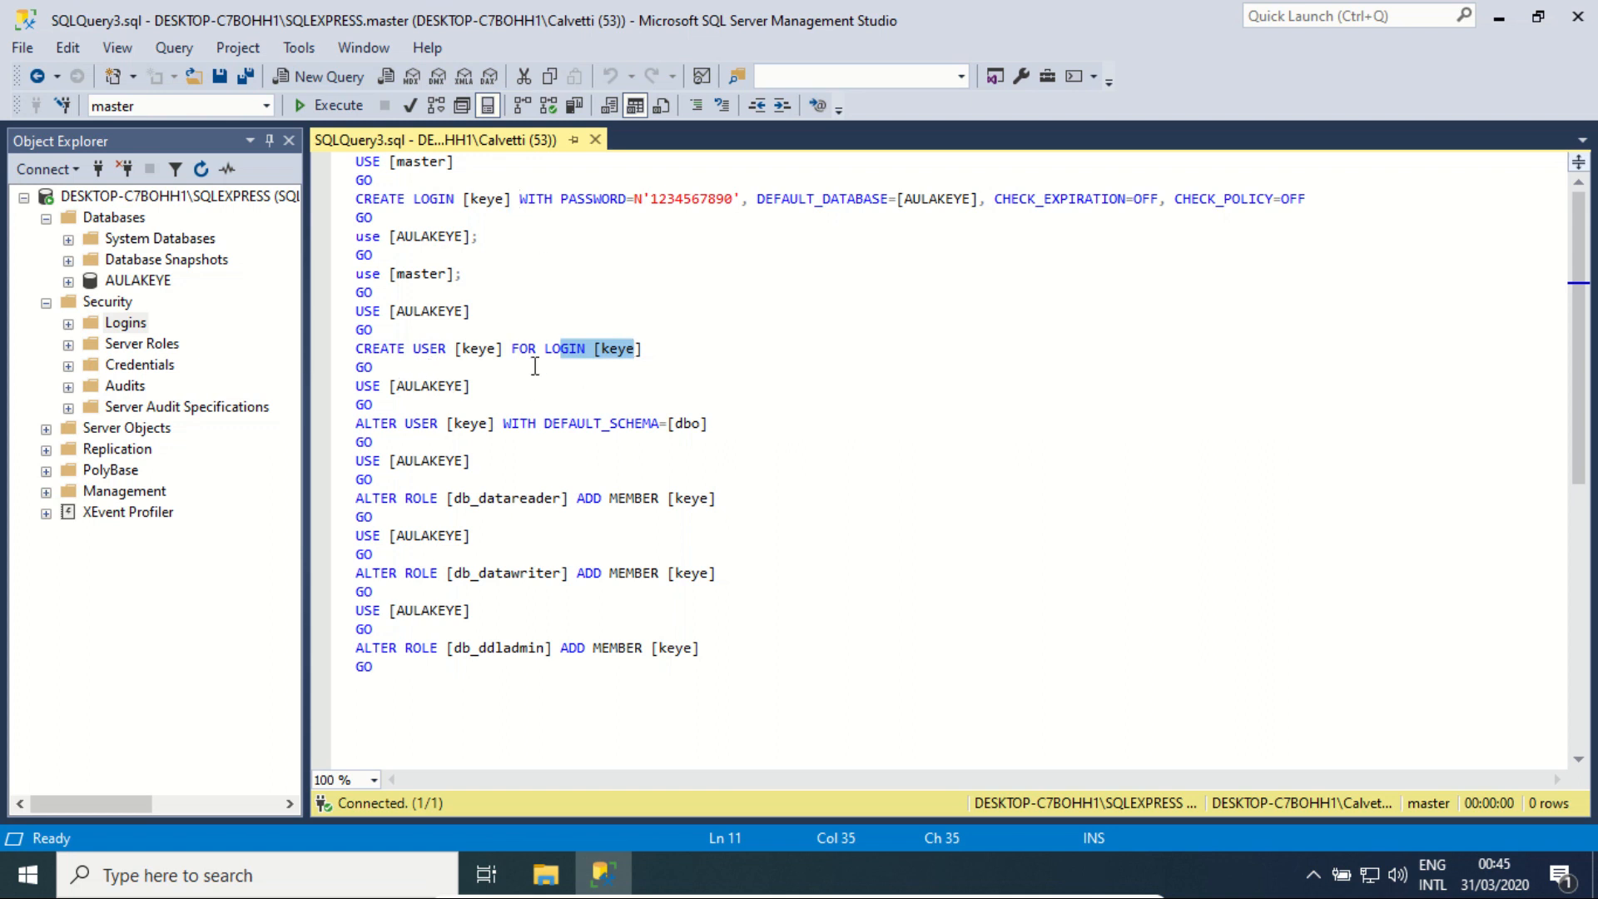
drag(510, 350, 354, 350)
drag(689, 348, 506, 351)
drag(718, 498, 557, 508)
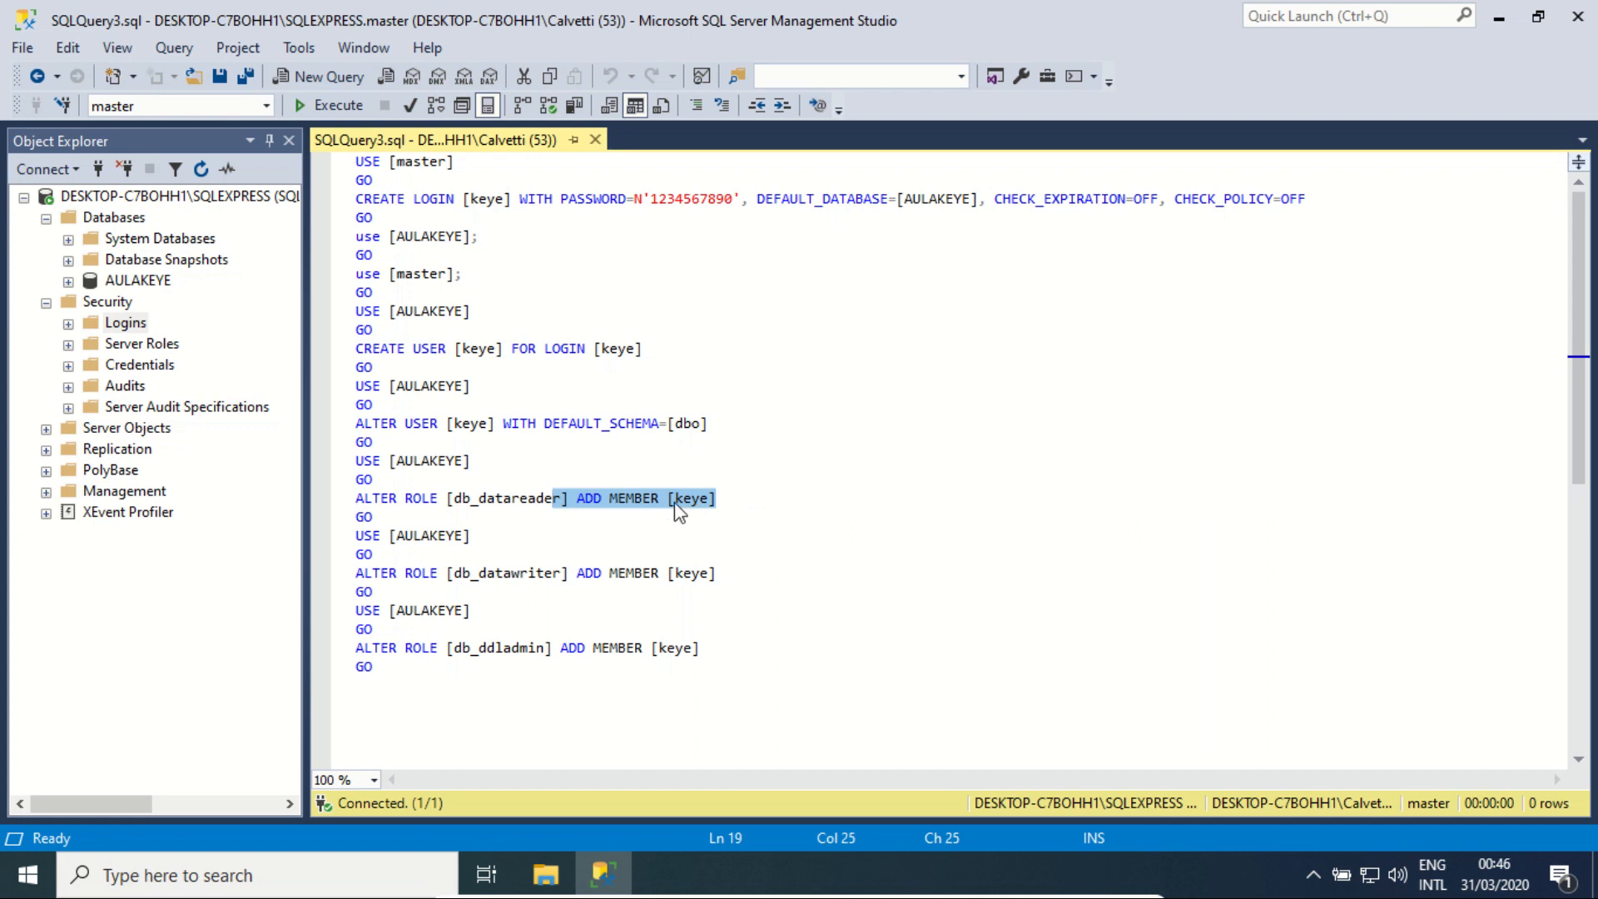
double_click(508, 499)
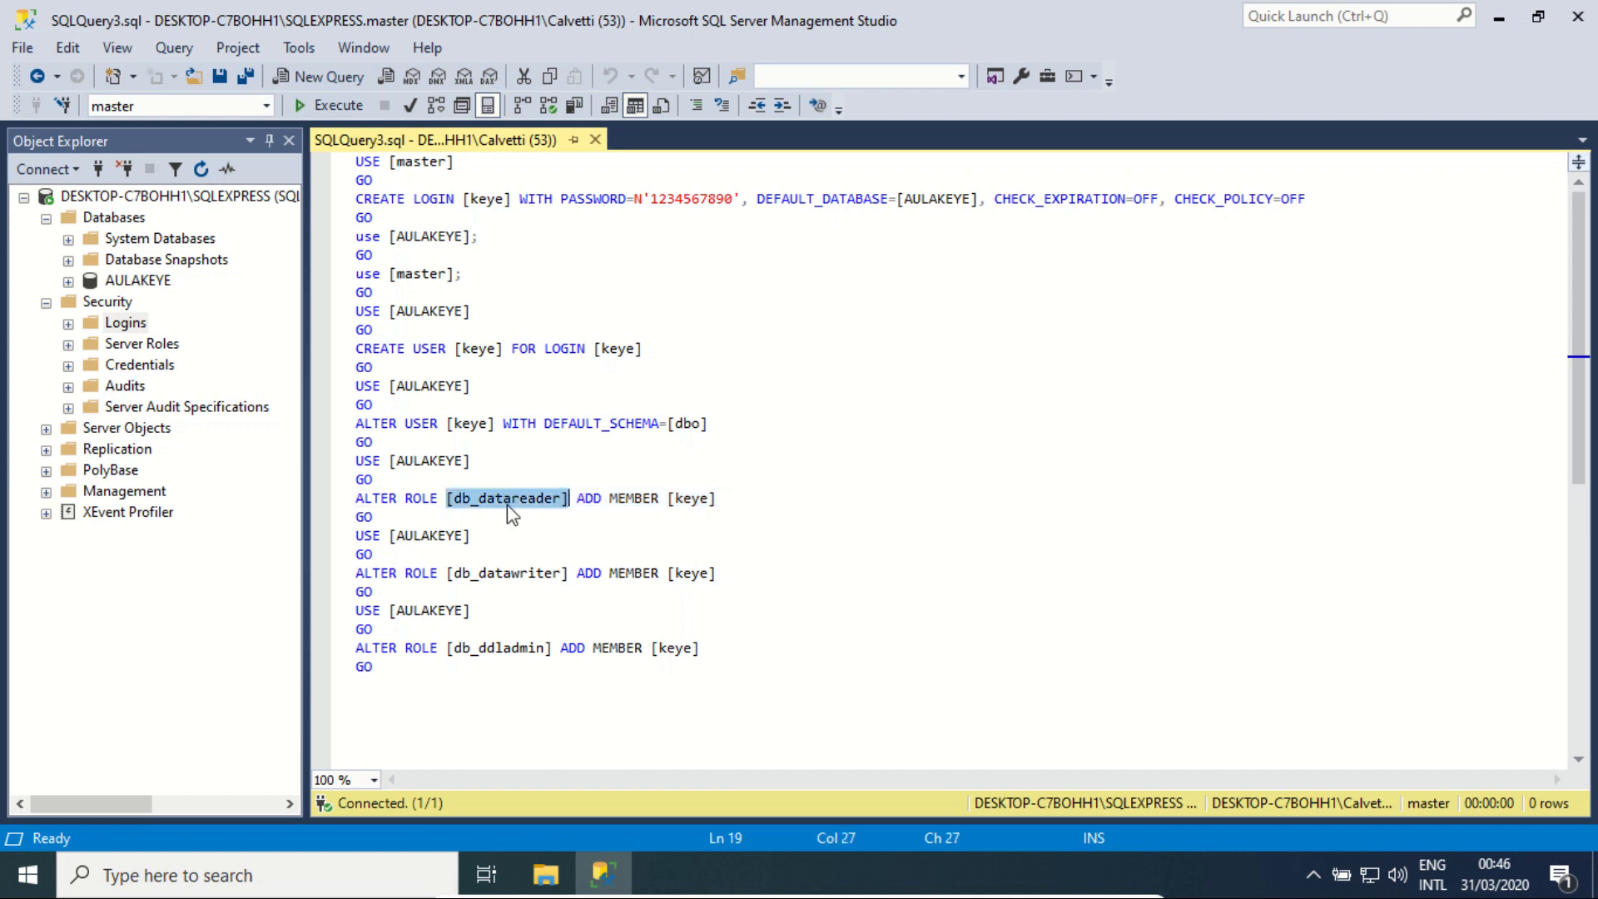
double_click(522, 573)
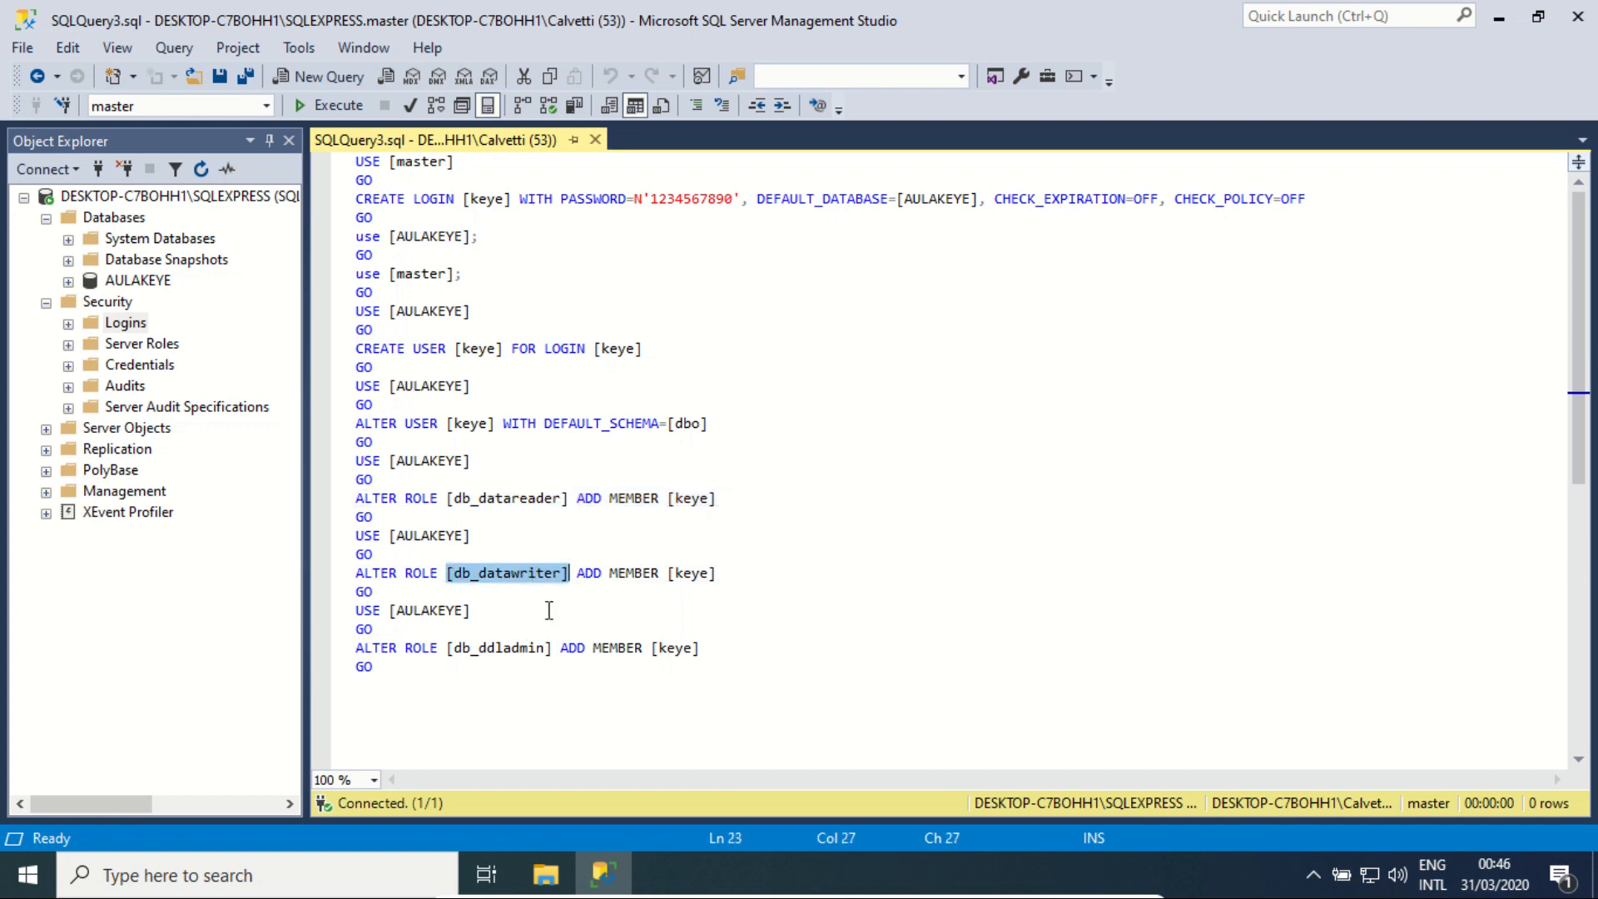
Execute the entire login creation script and check its completion message
double_click(504, 649)
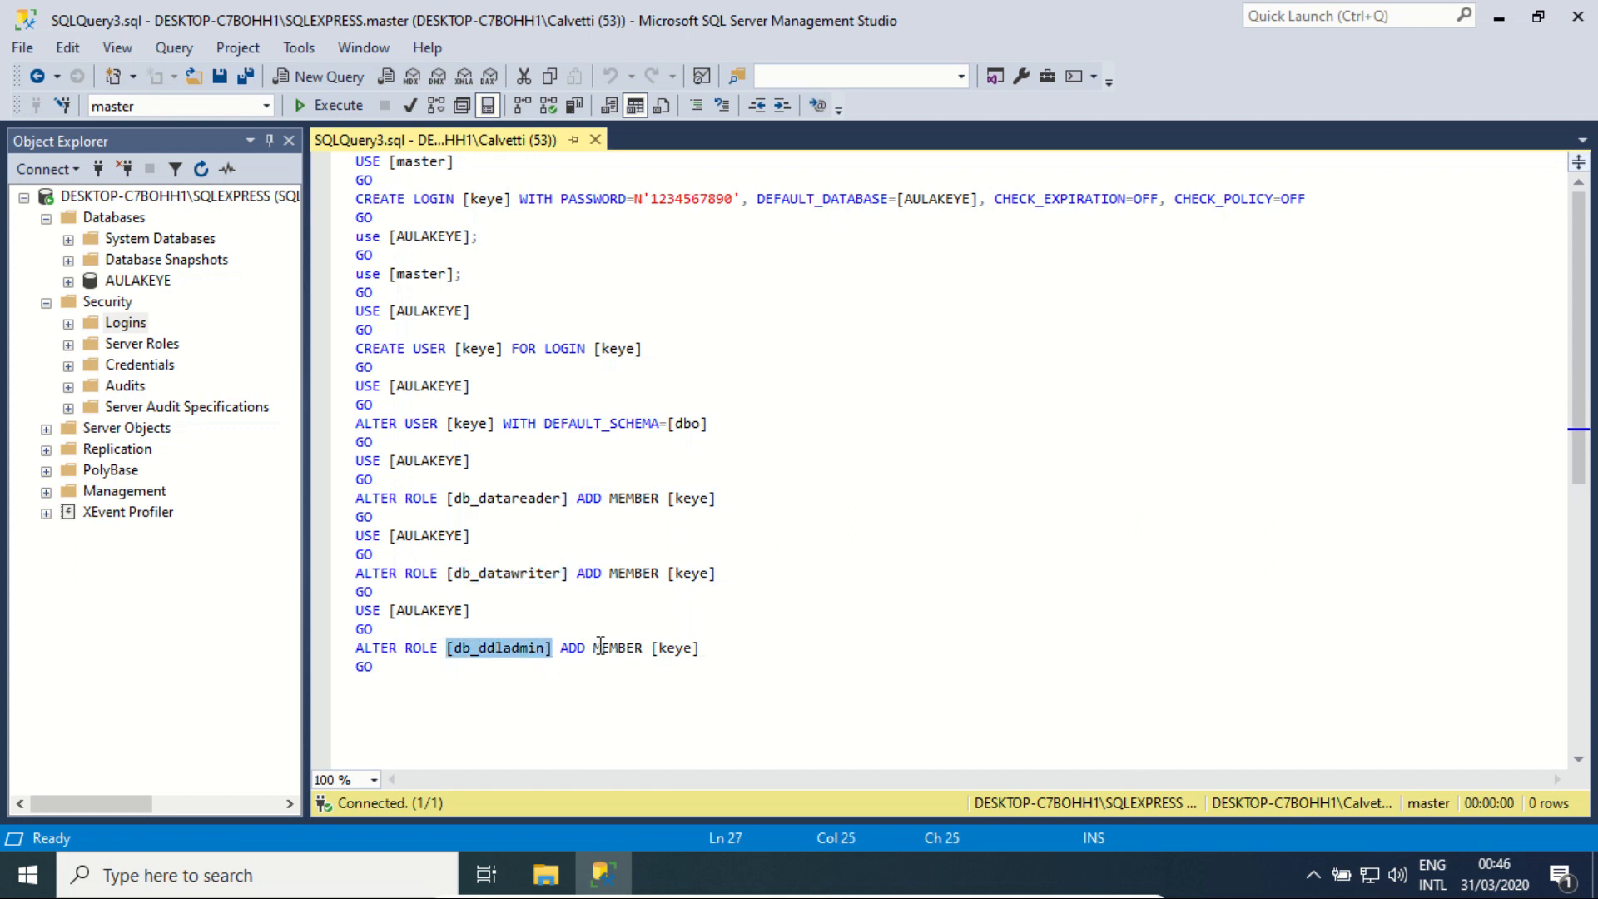
click(729, 583)
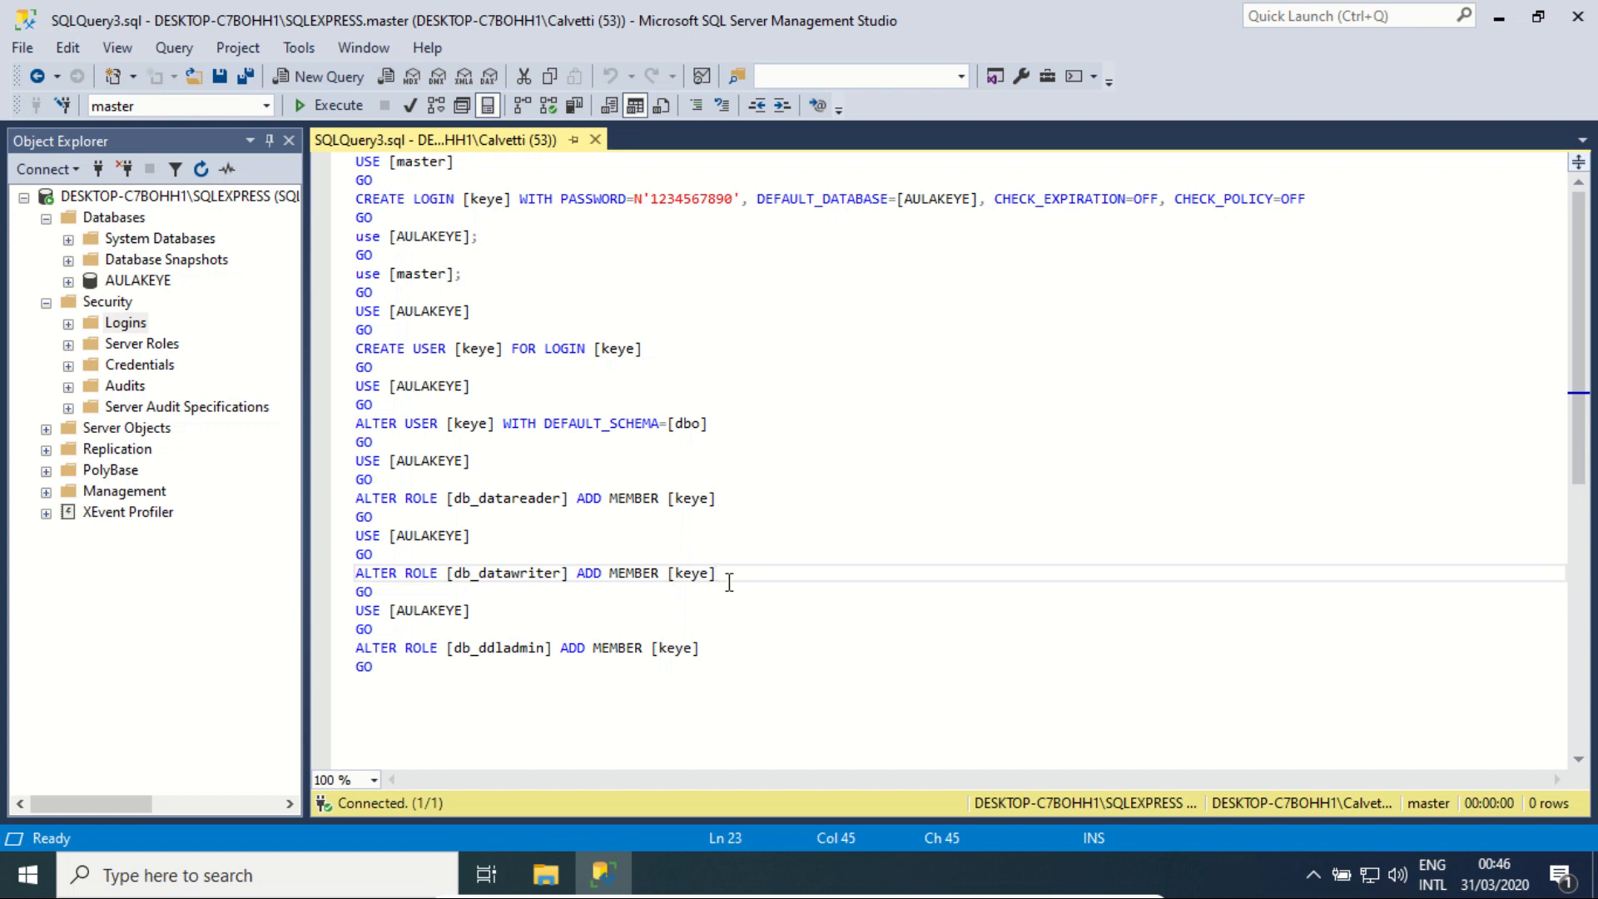
key(ctrl+a)
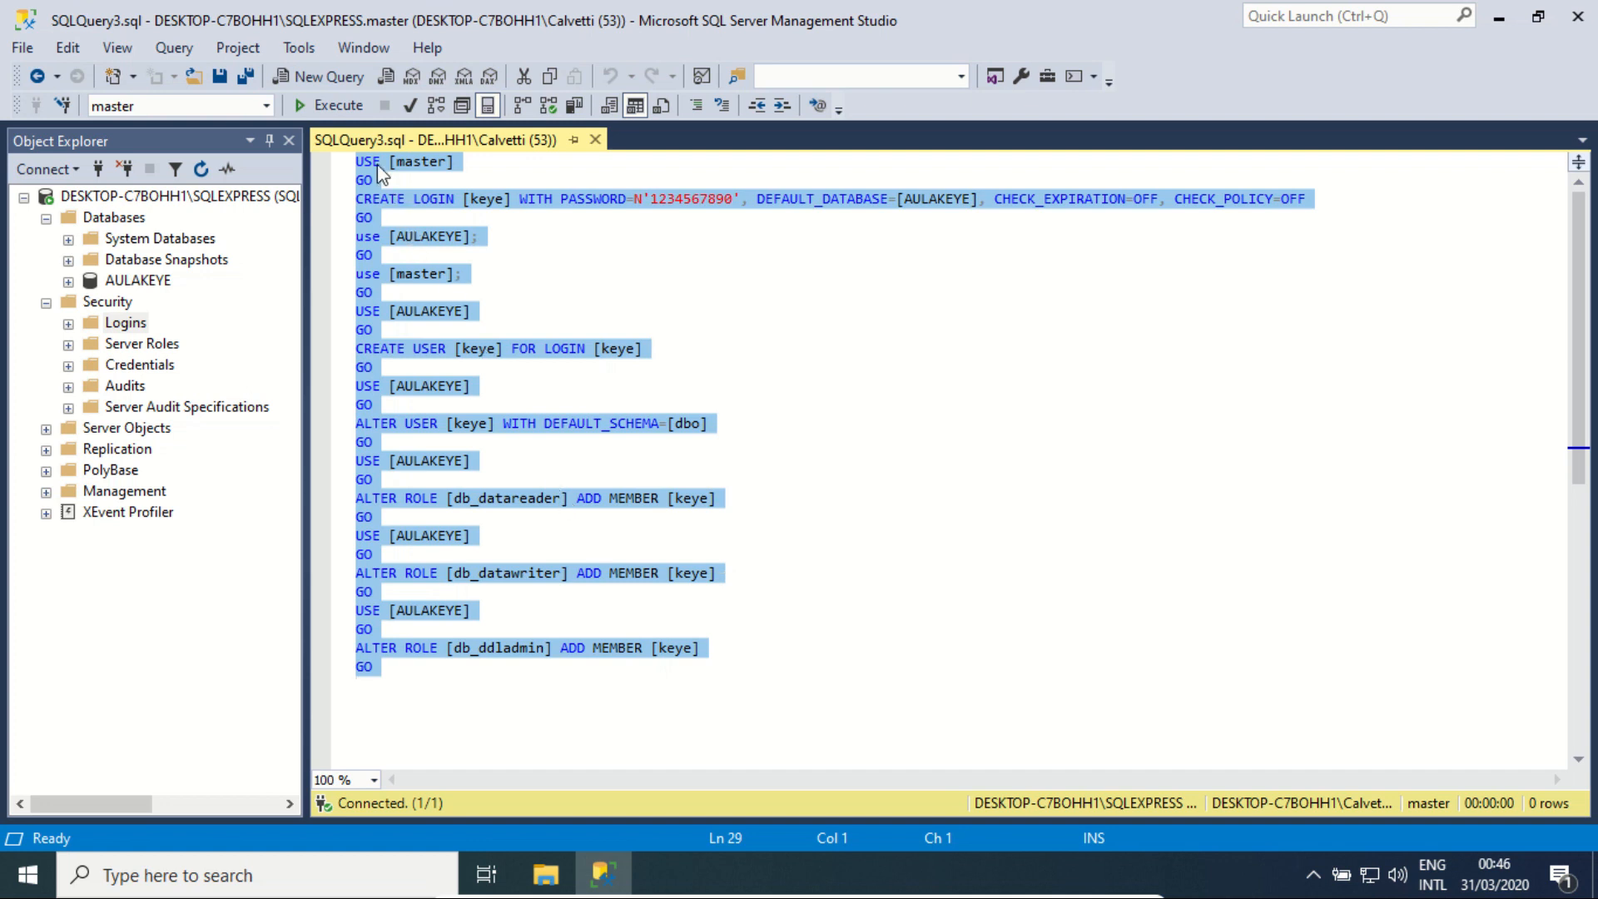
click(359, 107)
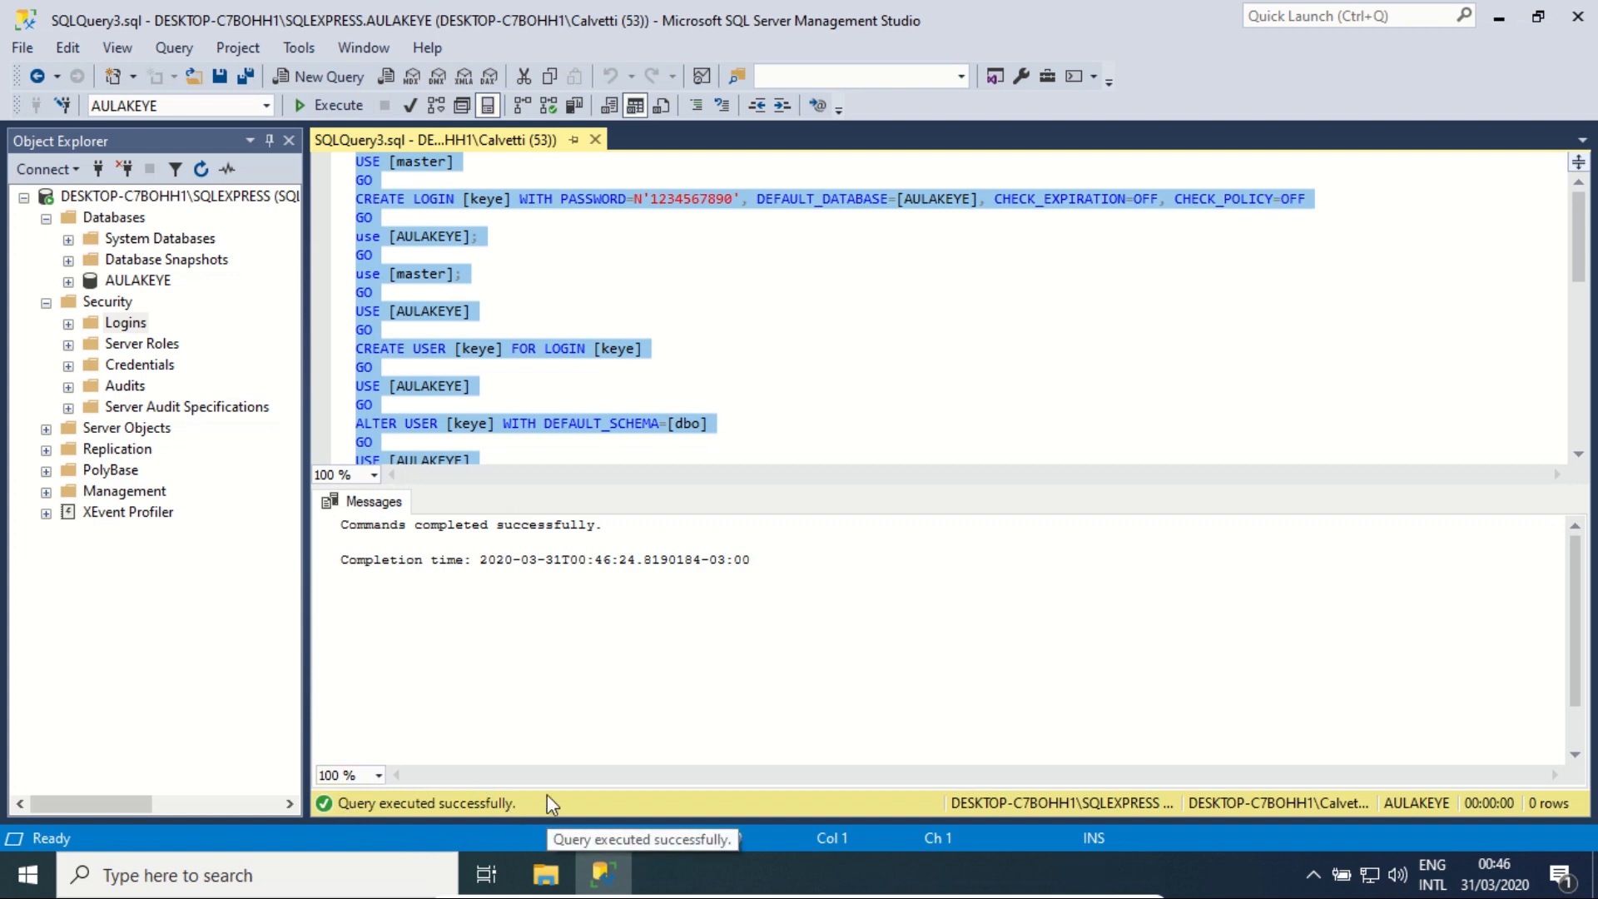
click(360, 524)
drag(360, 525, 635, 524)
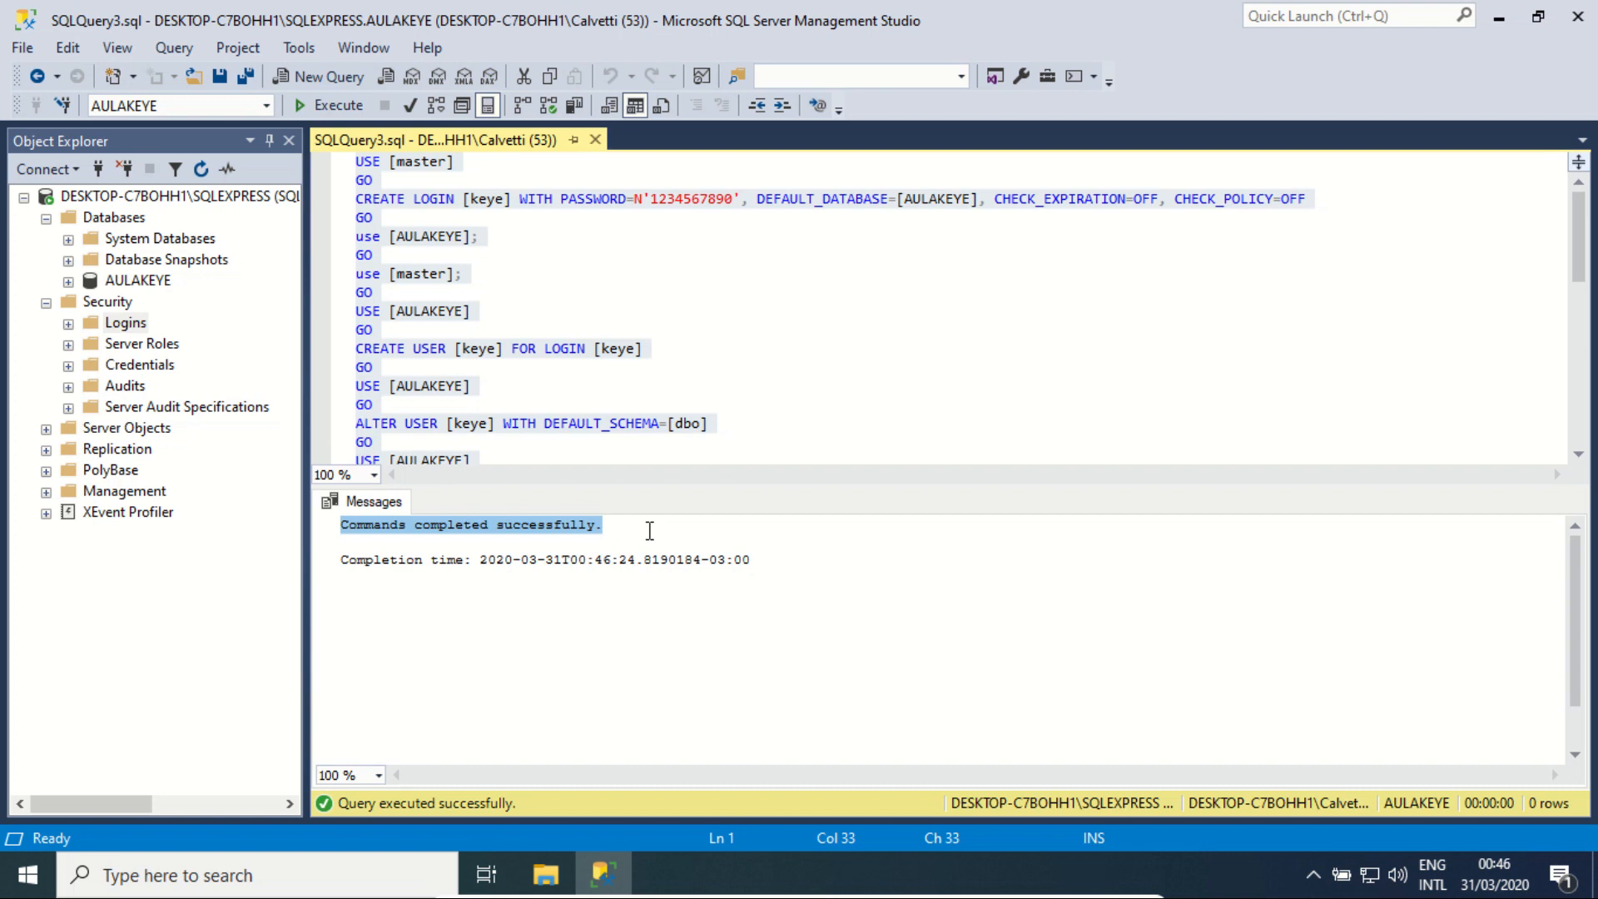
click(650, 531)
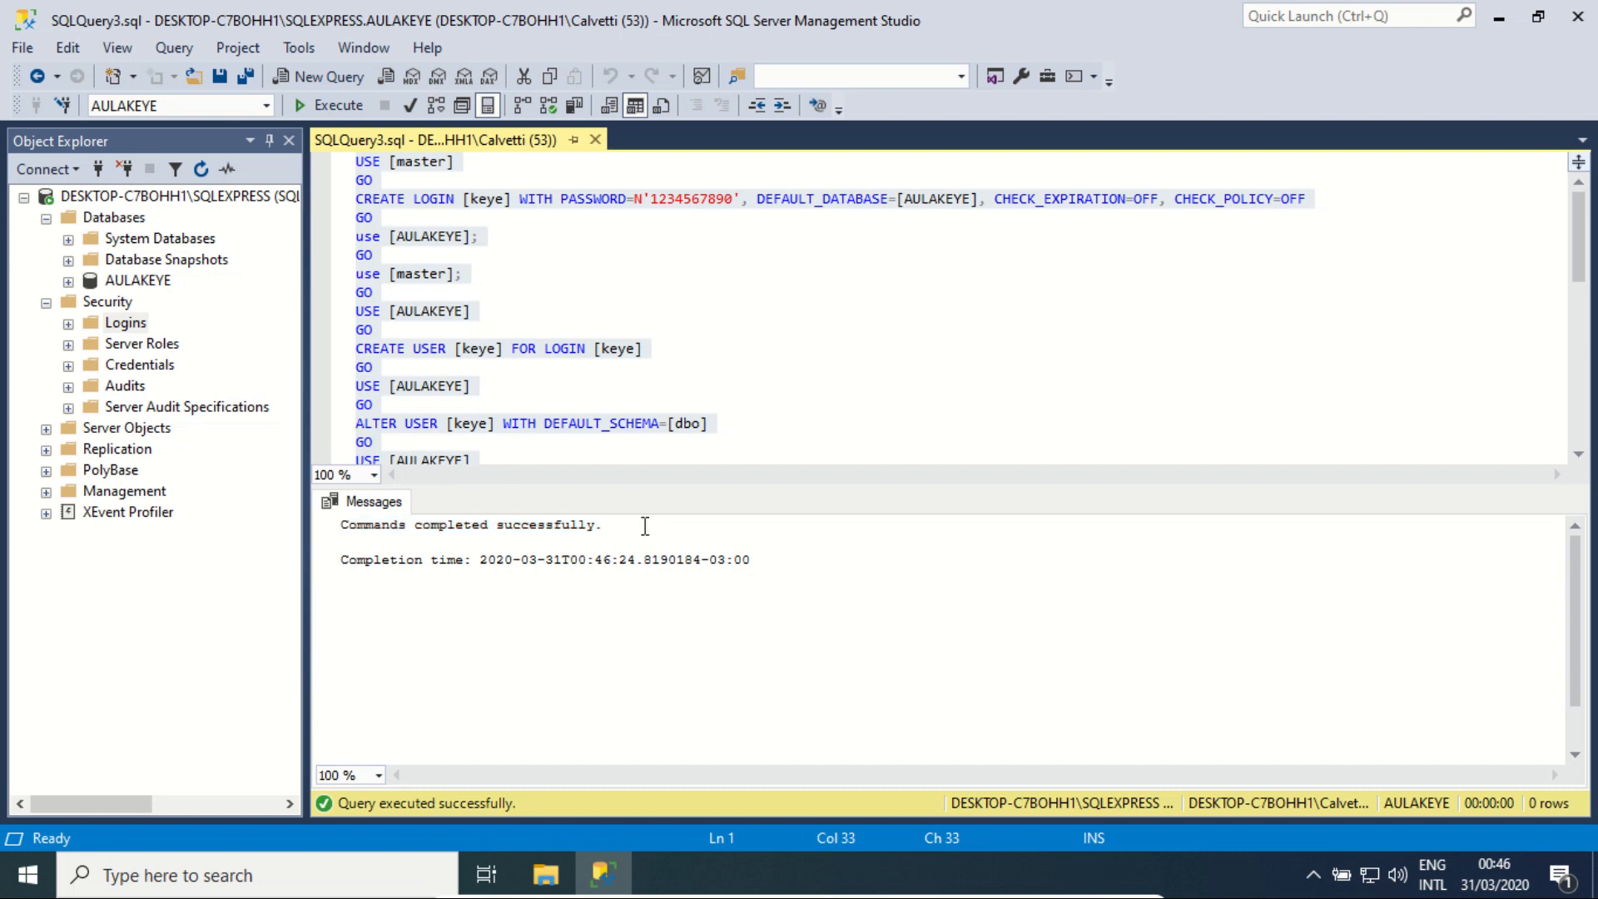
Expand and refresh the server-level Logins folder and select the keye login
click(119, 305)
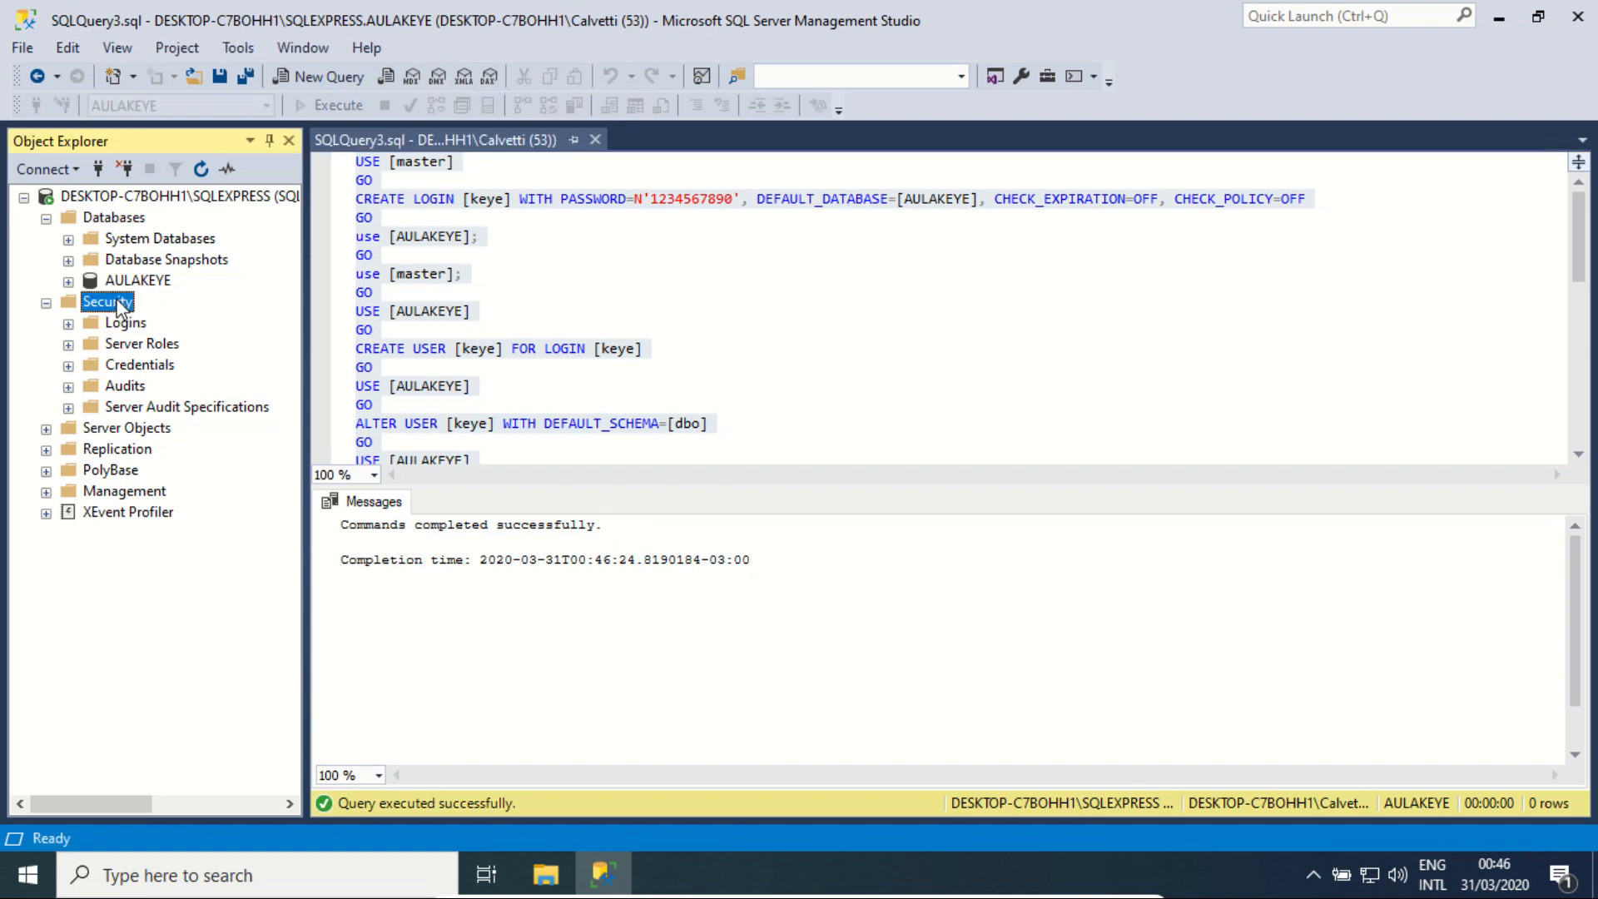
click(123, 326)
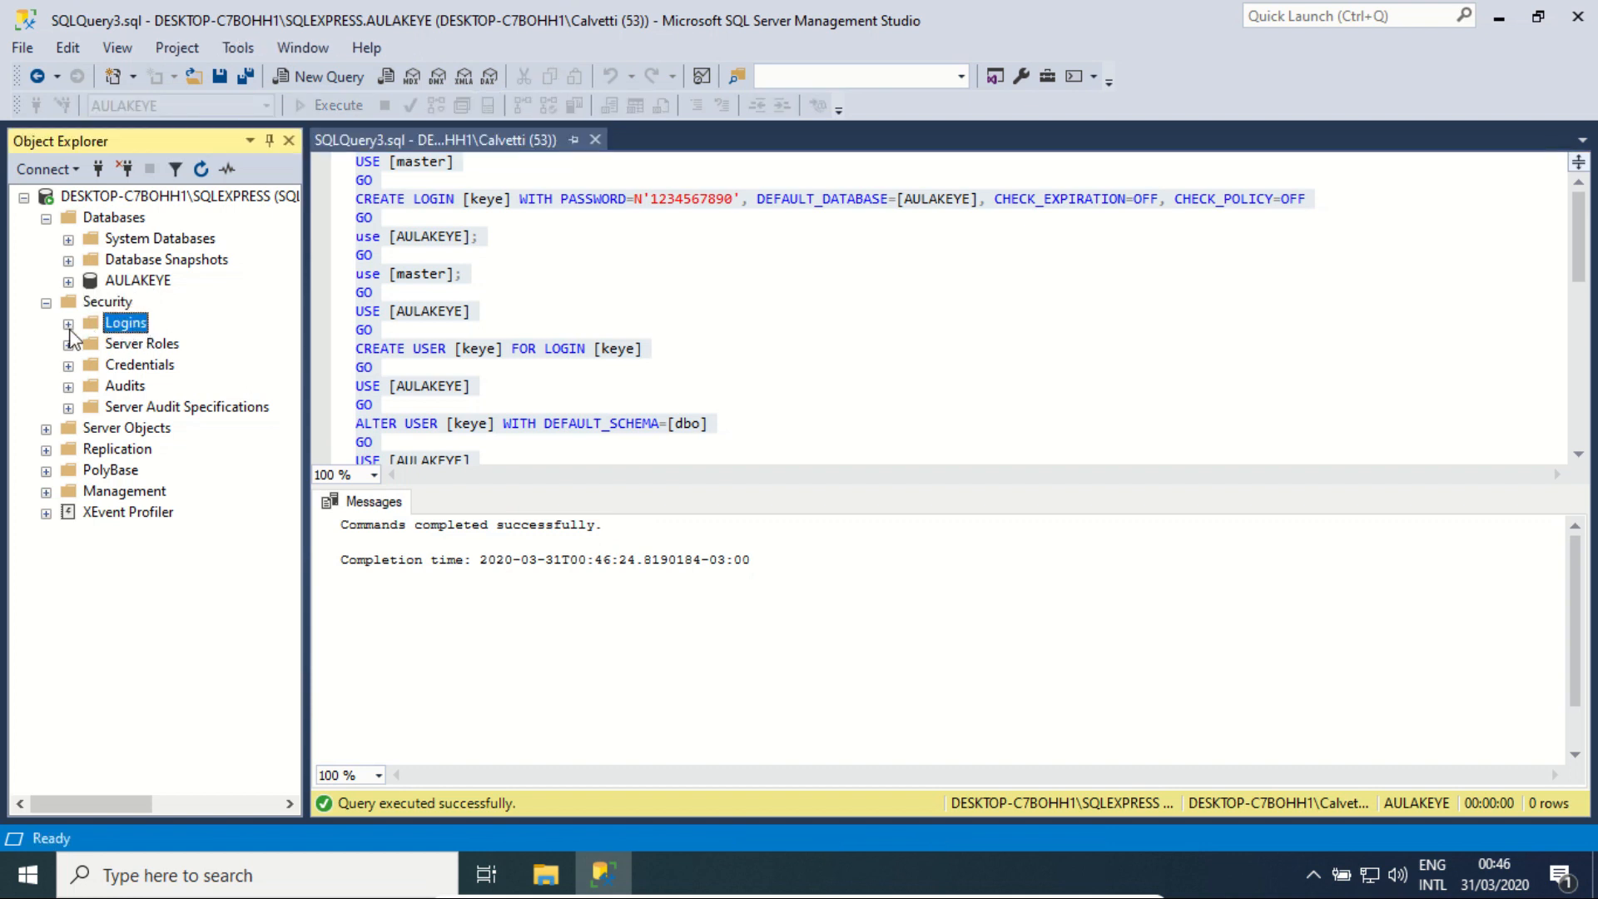
double_click(123, 327)
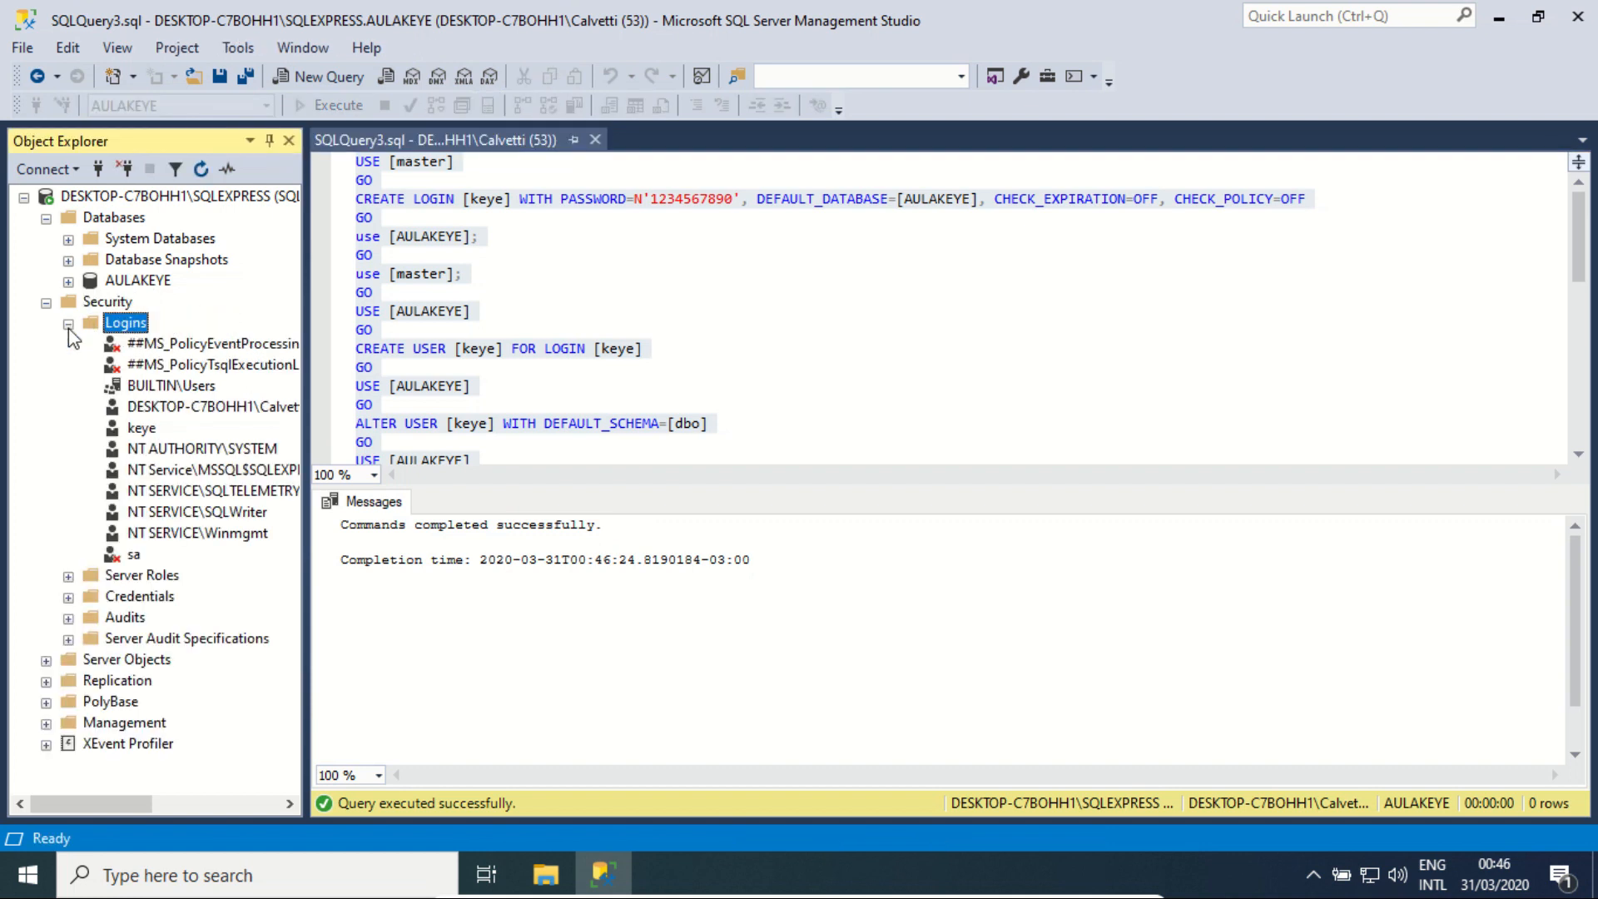
right_click(131, 327)
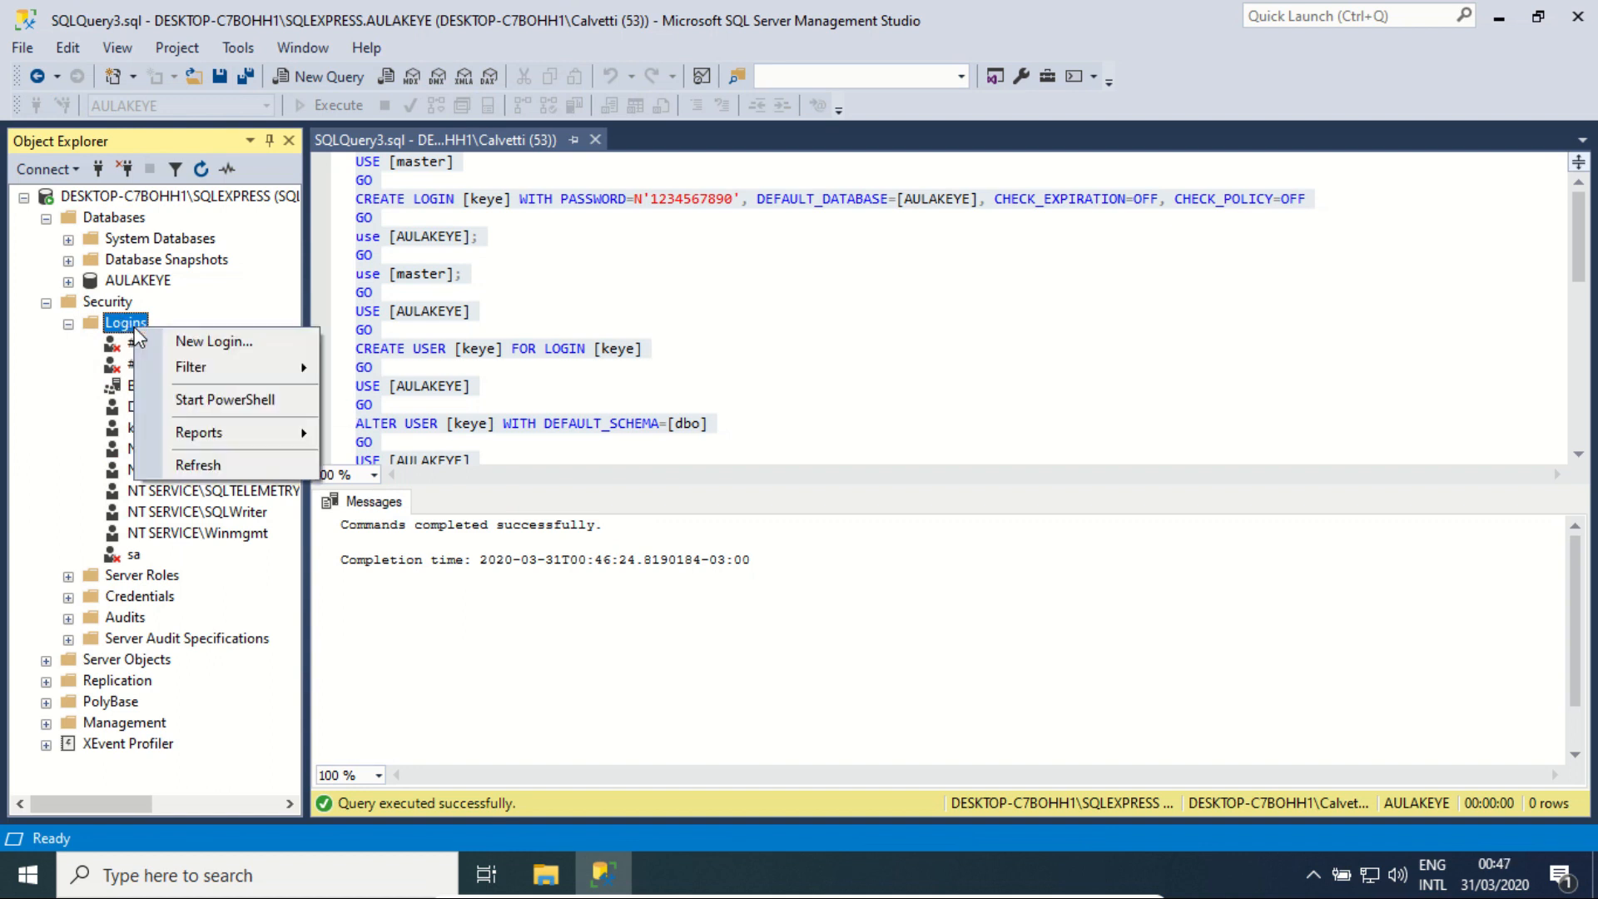
click(200, 466)
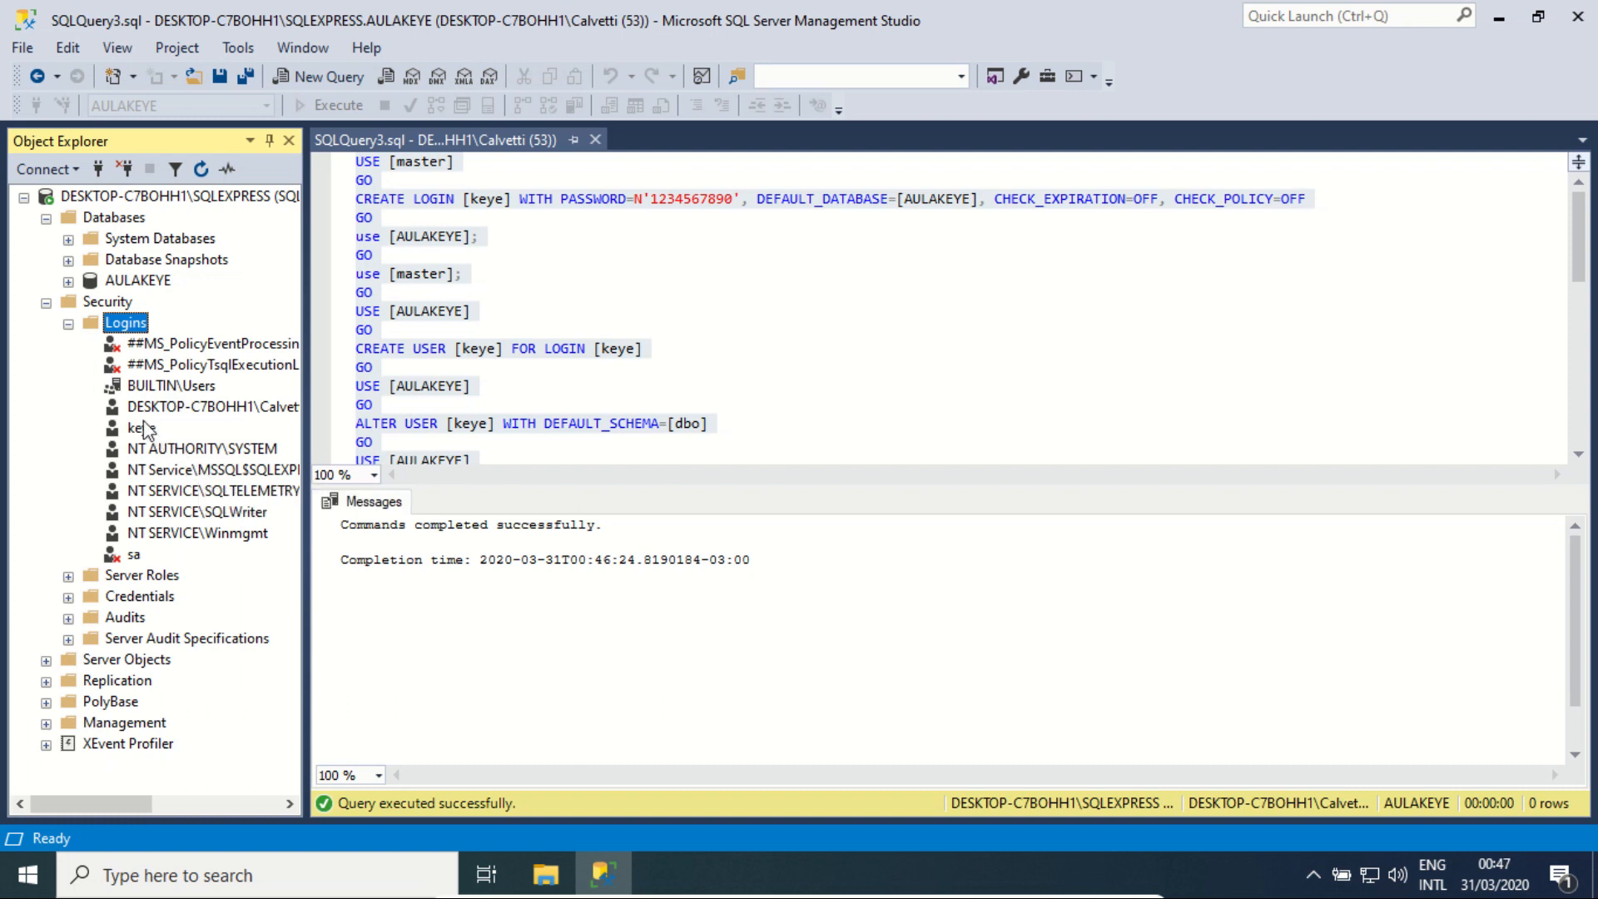
click(143, 421)
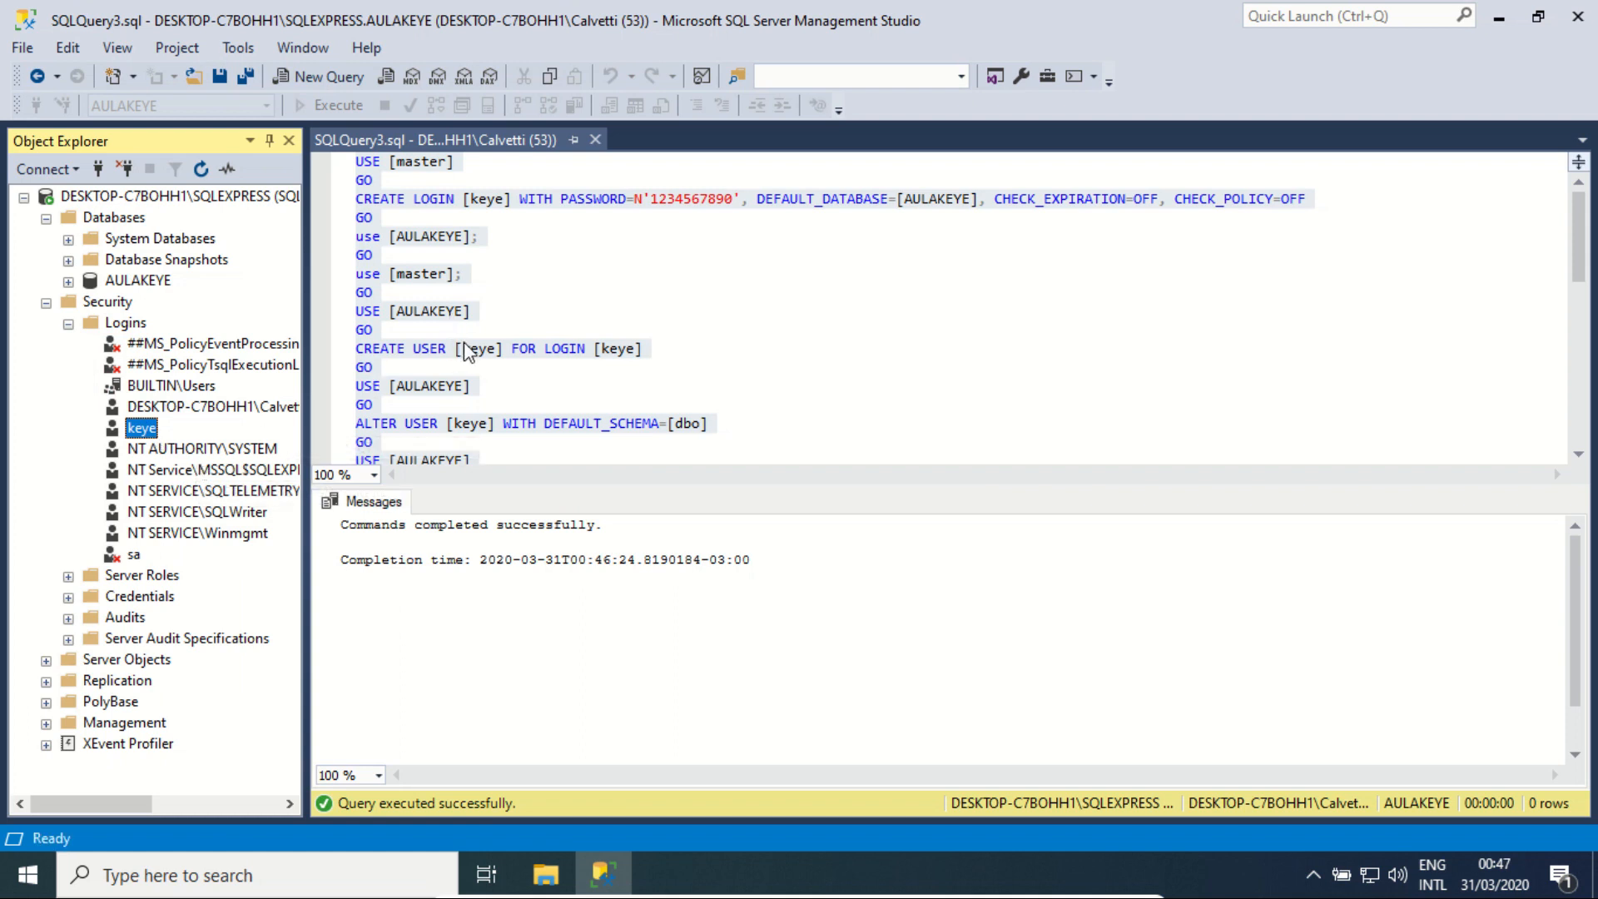
Highlight the CREATE USER statement and locate the matching keye user among the AULAKEYE database's security users
drag(616, 349, 346, 349)
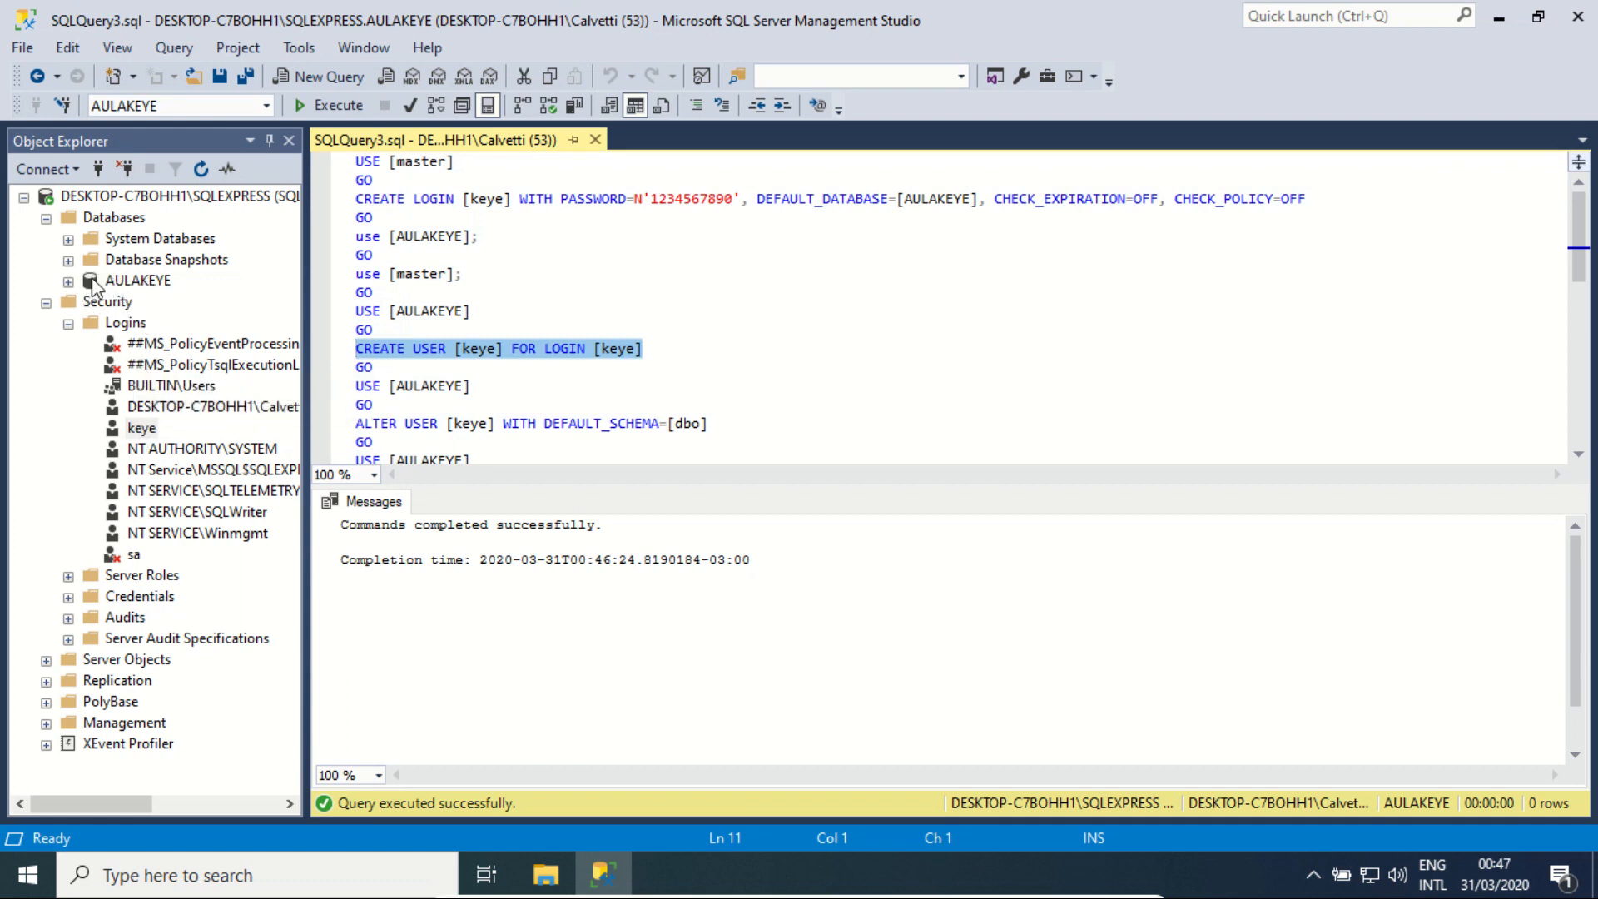
click(68, 281)
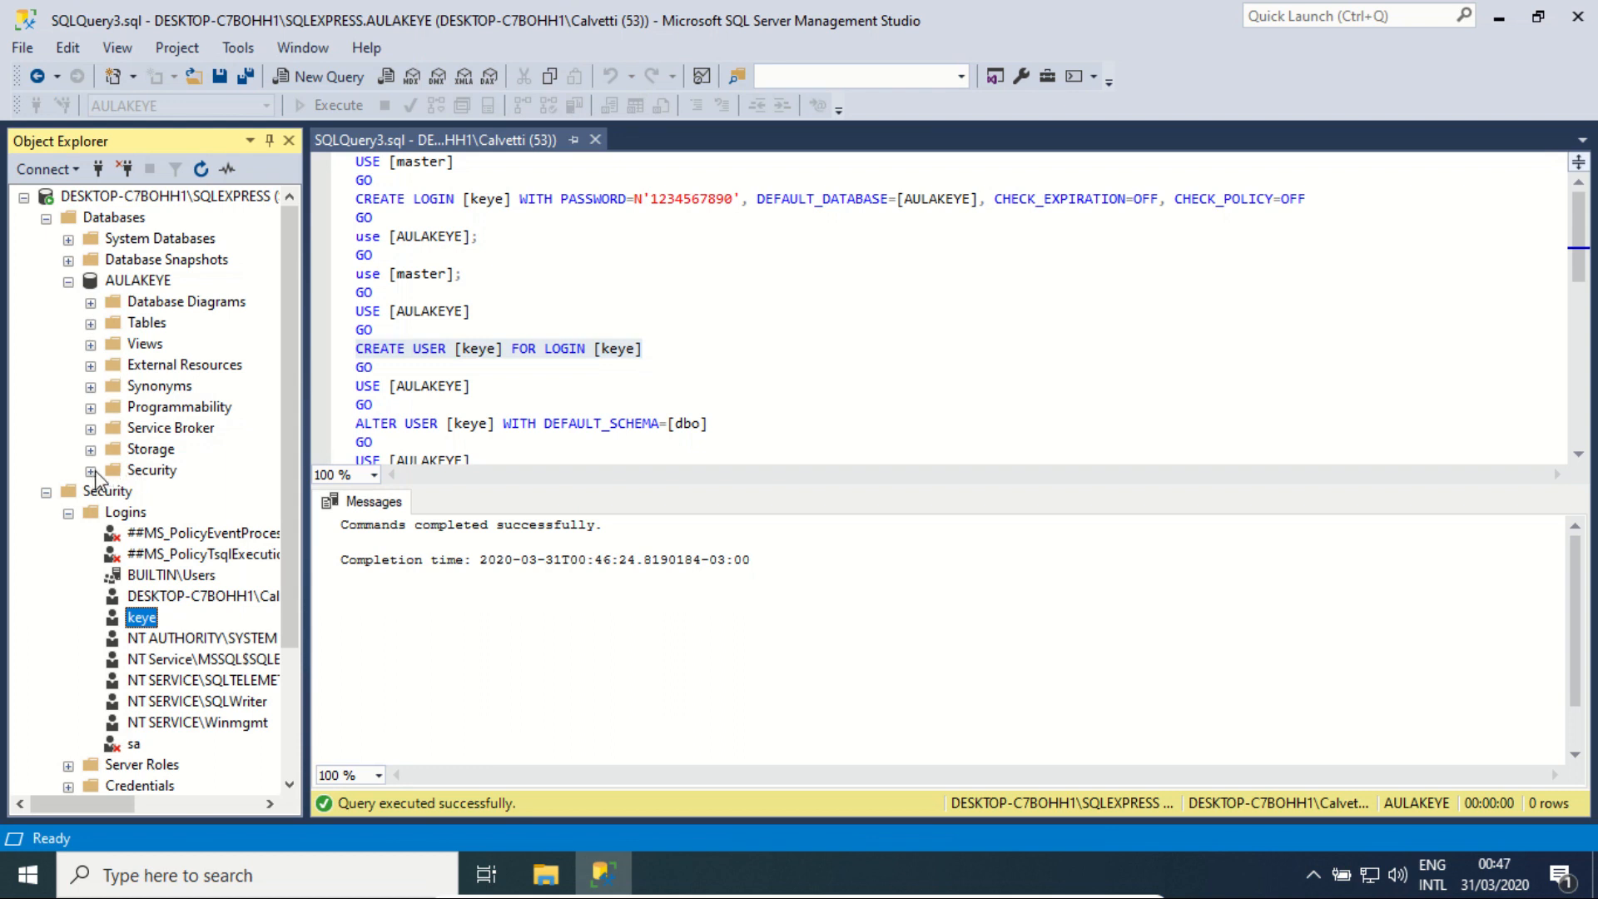
click(91, 471)
click(113, 492)
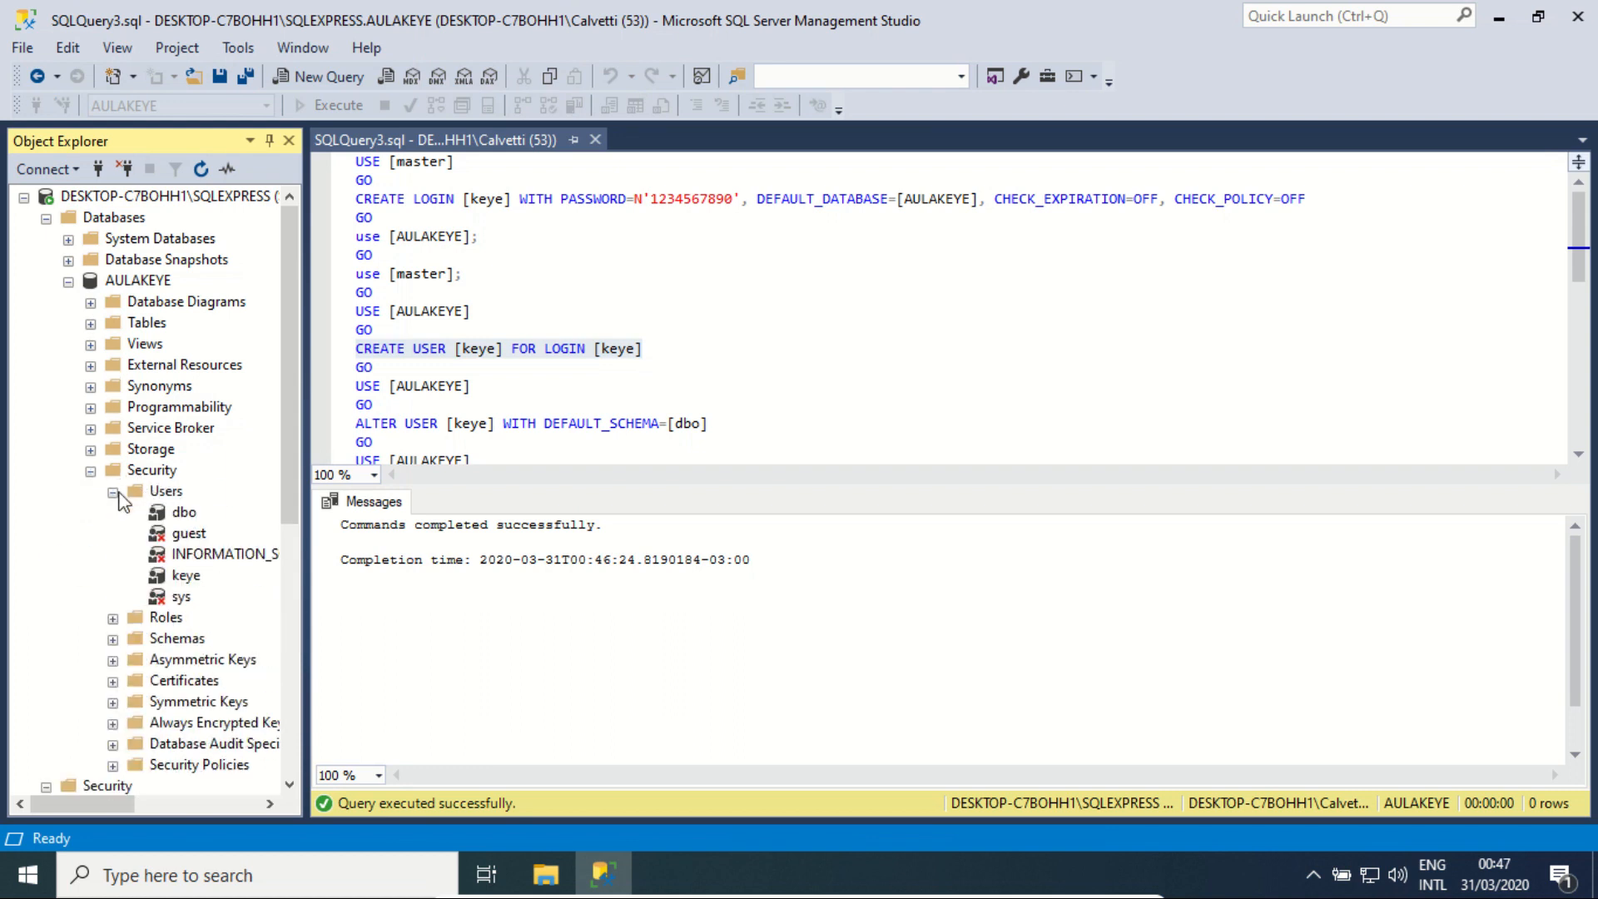
click(184, 580)
Locate the keye login under the server's security logins to compare it with the database user
scroll(183, 591, down, 2)
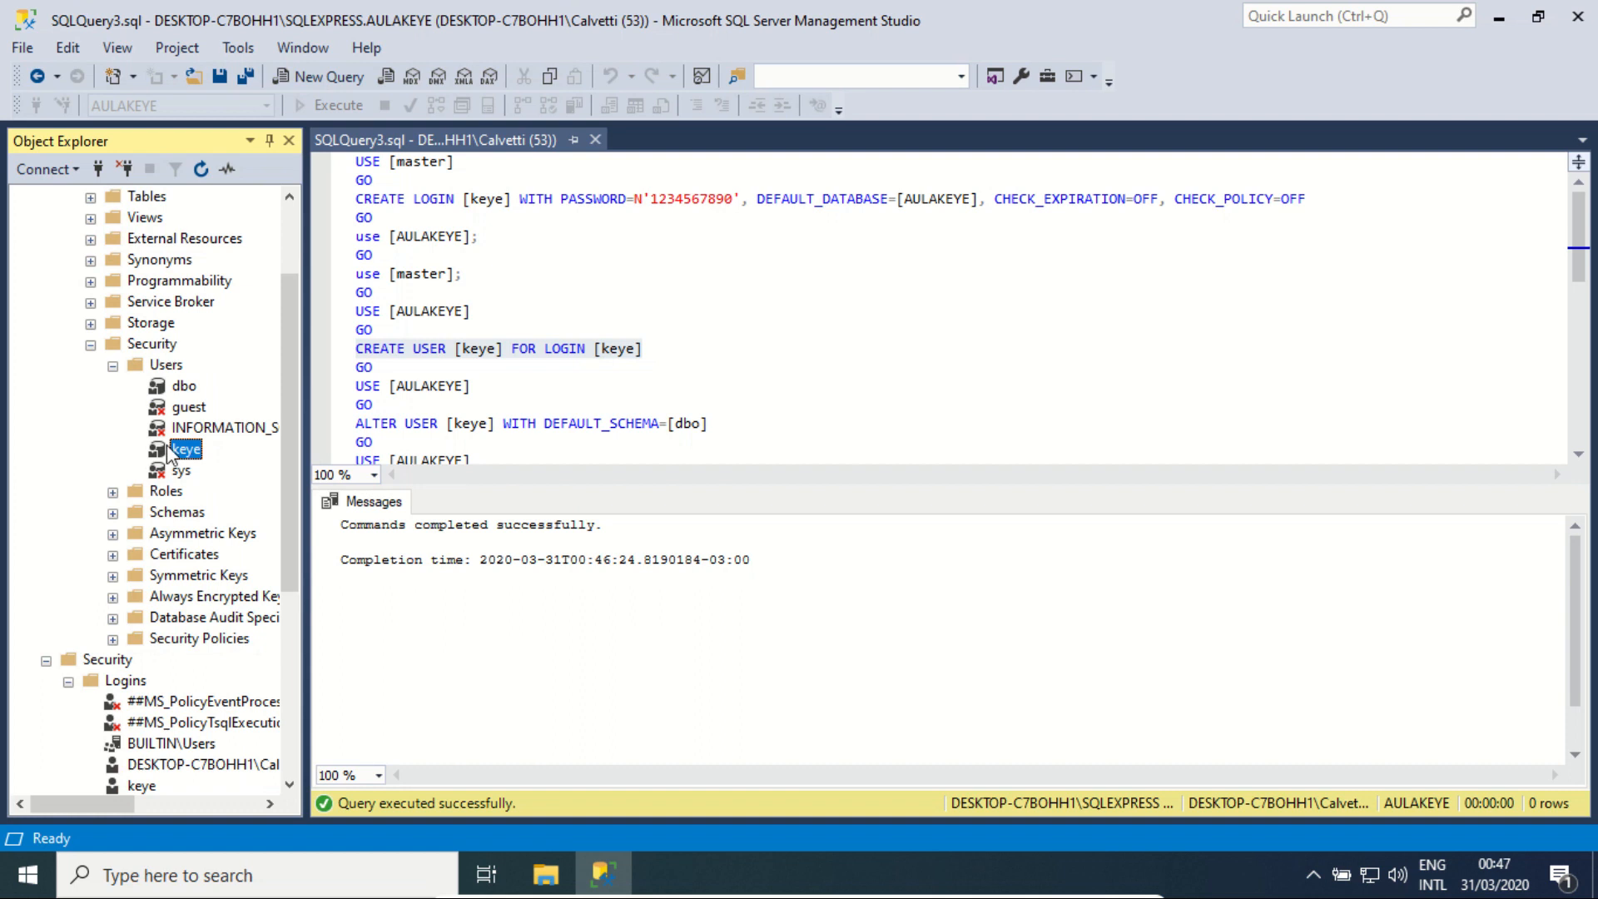
scroll(167, 445, down, 3)
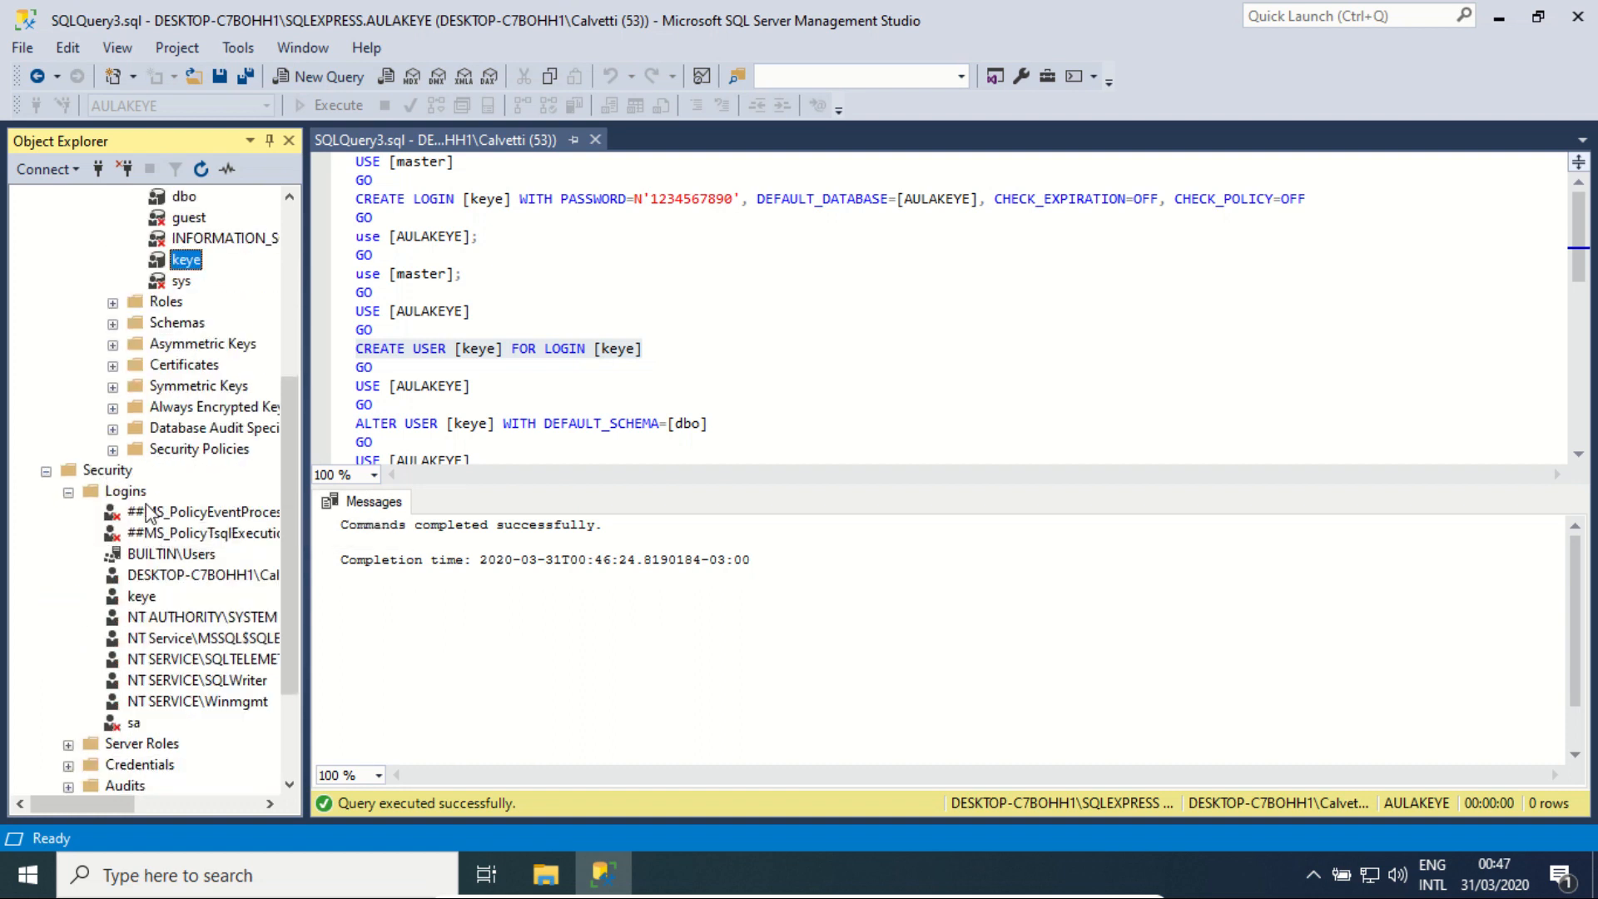
click(151, 597)
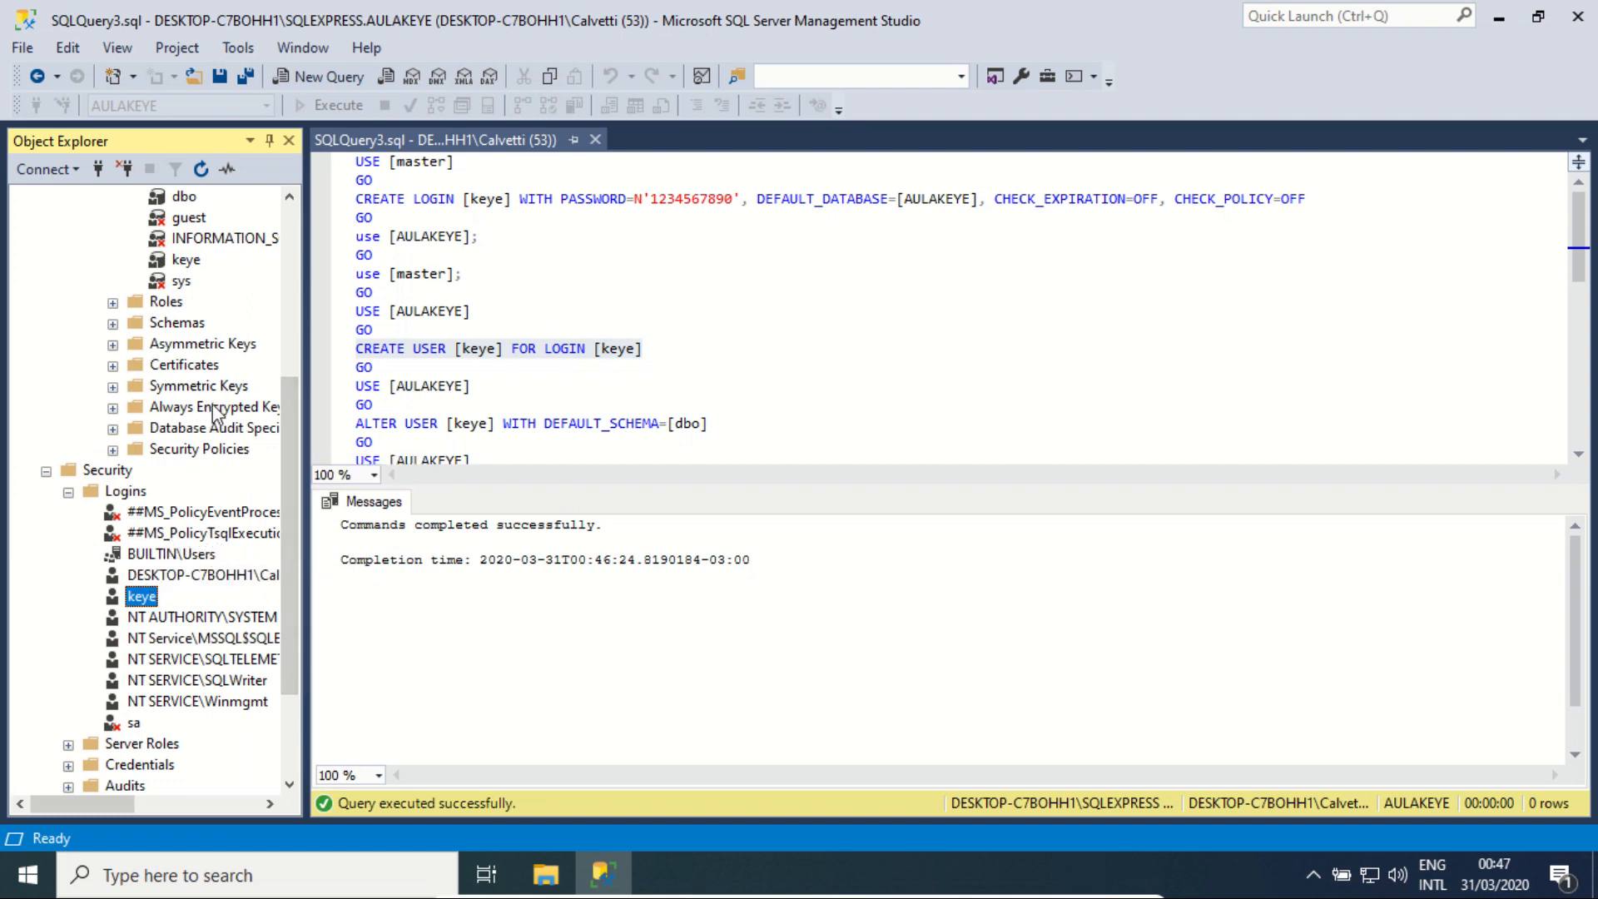
Review the AULAKEYE database user keye's general properties and role membership, closing its properties without changes
scroll(215, 413, up, 1)
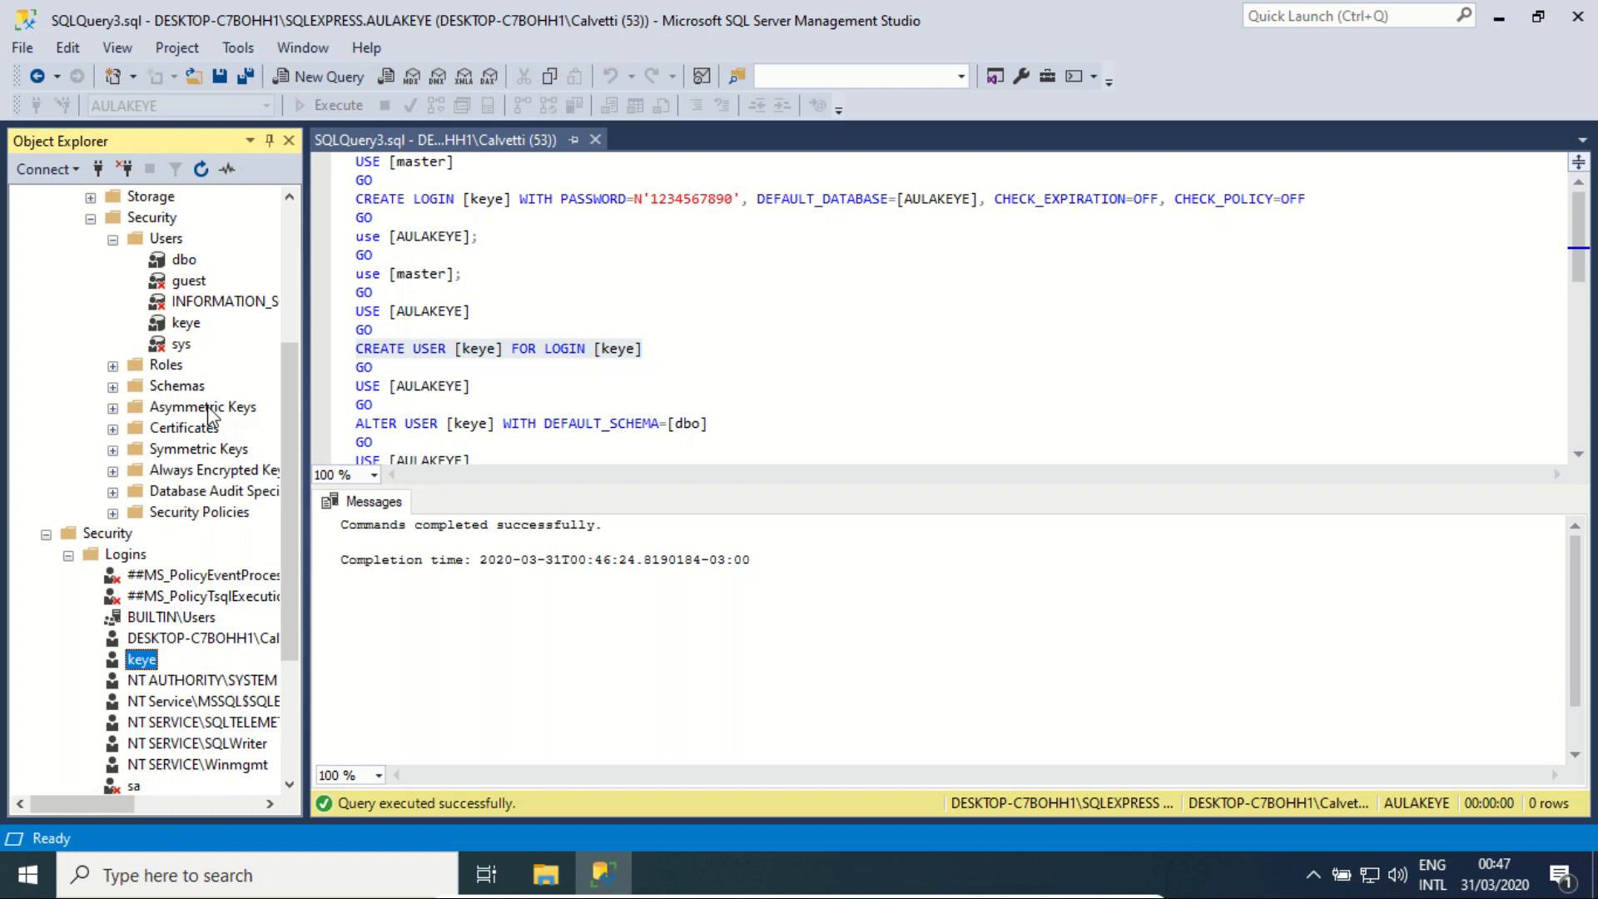
scroll(209, 400, up, 1)
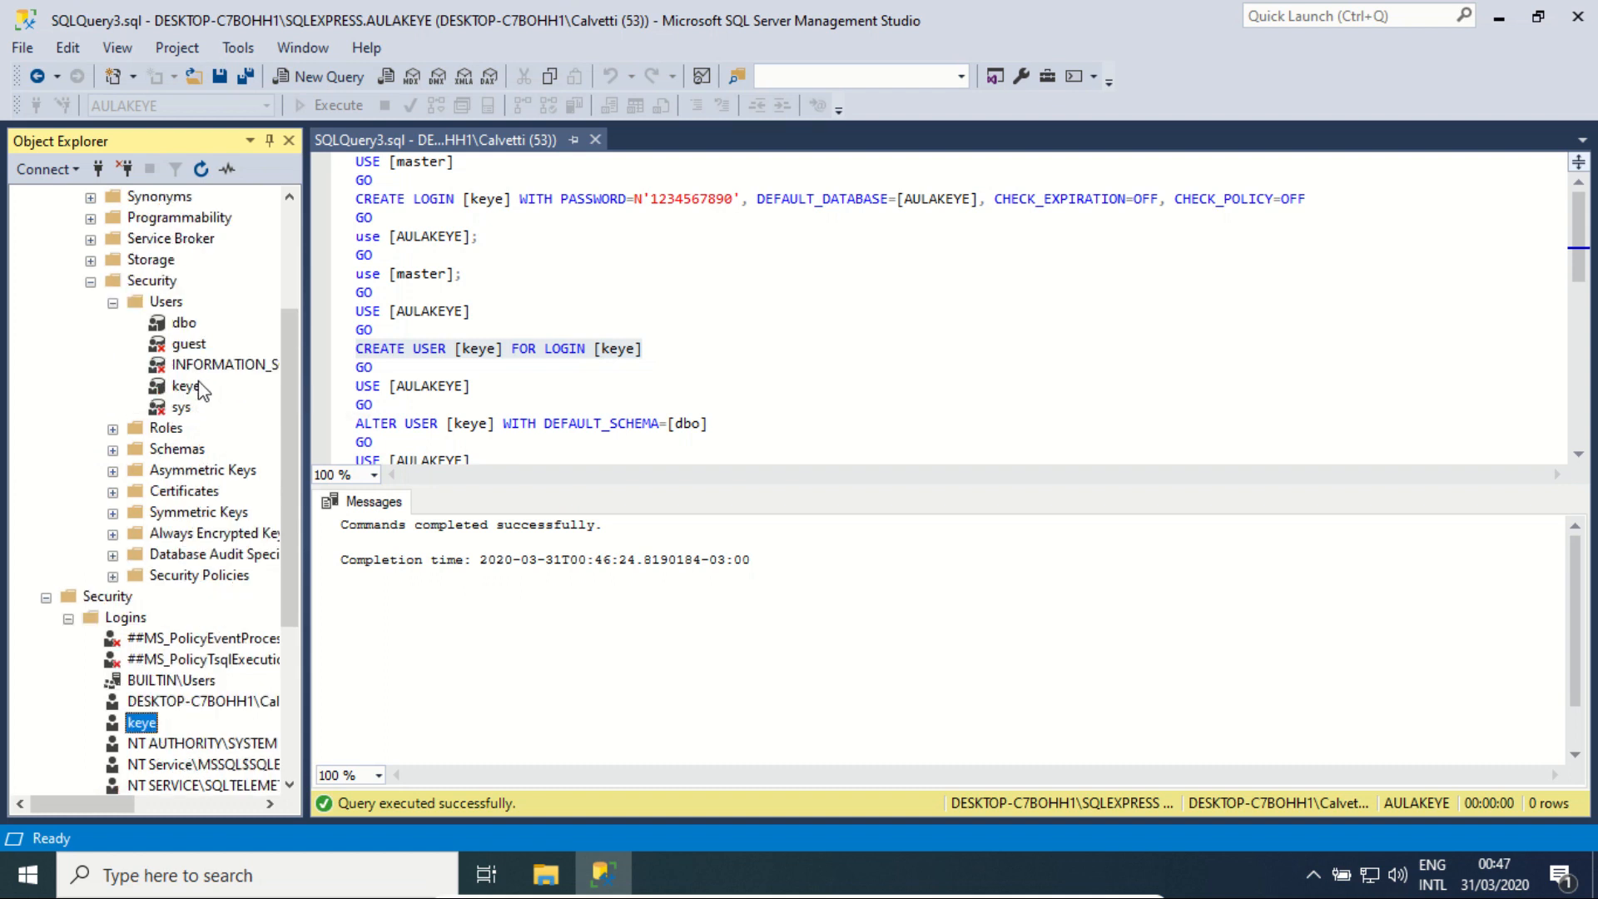
scroll(206, 385, up, 1)
scroll(158, 315, up, 2)
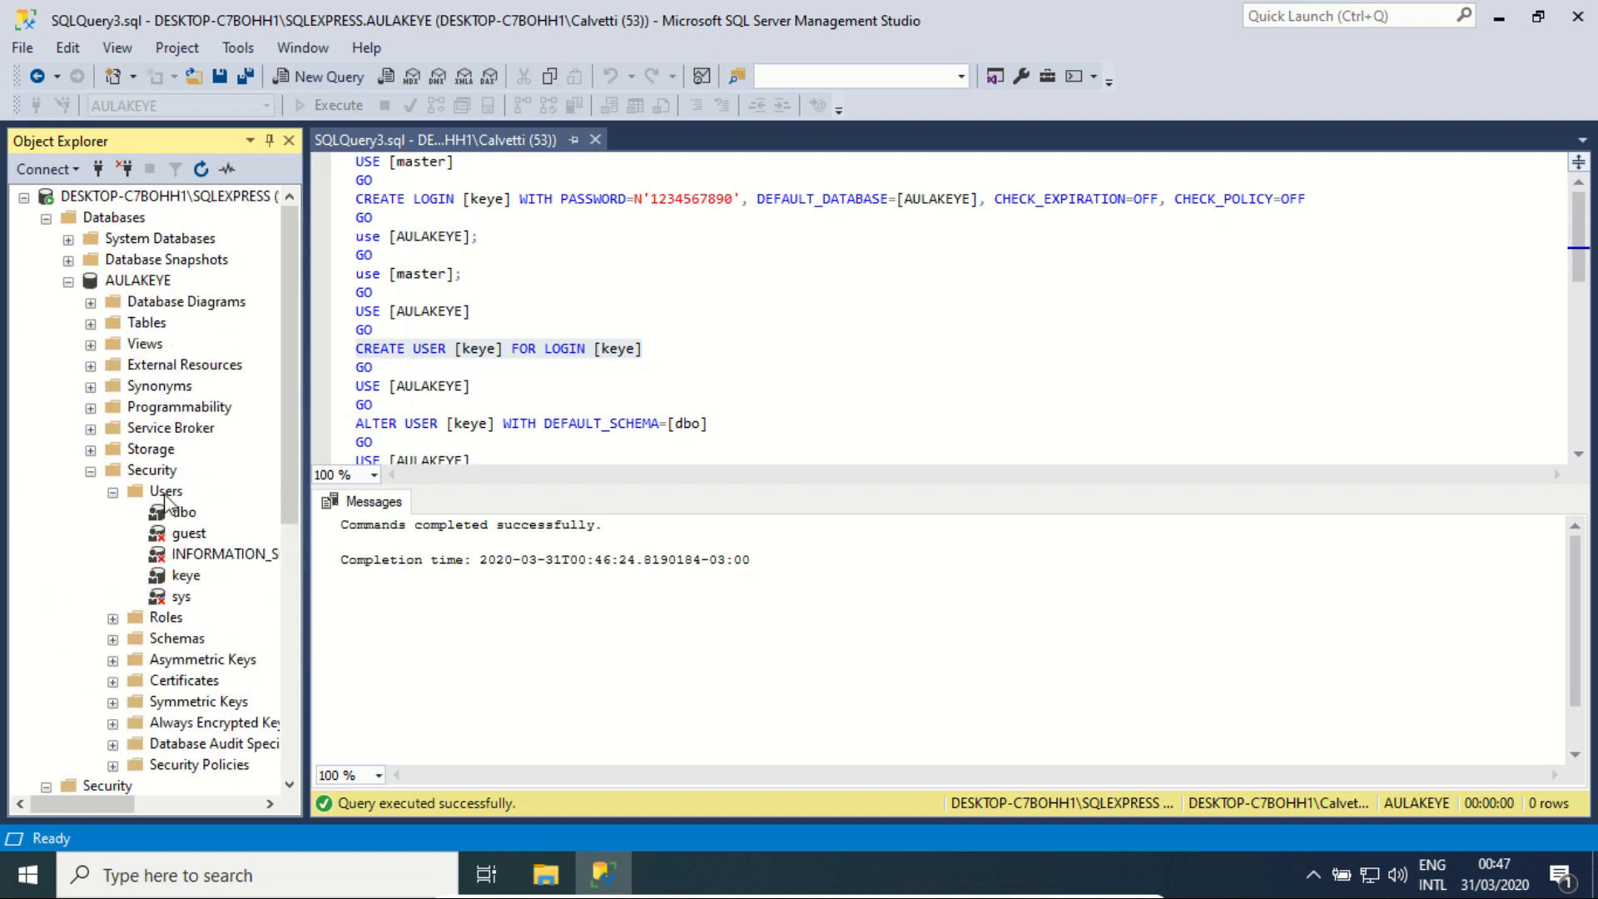
right_click(186, 576)
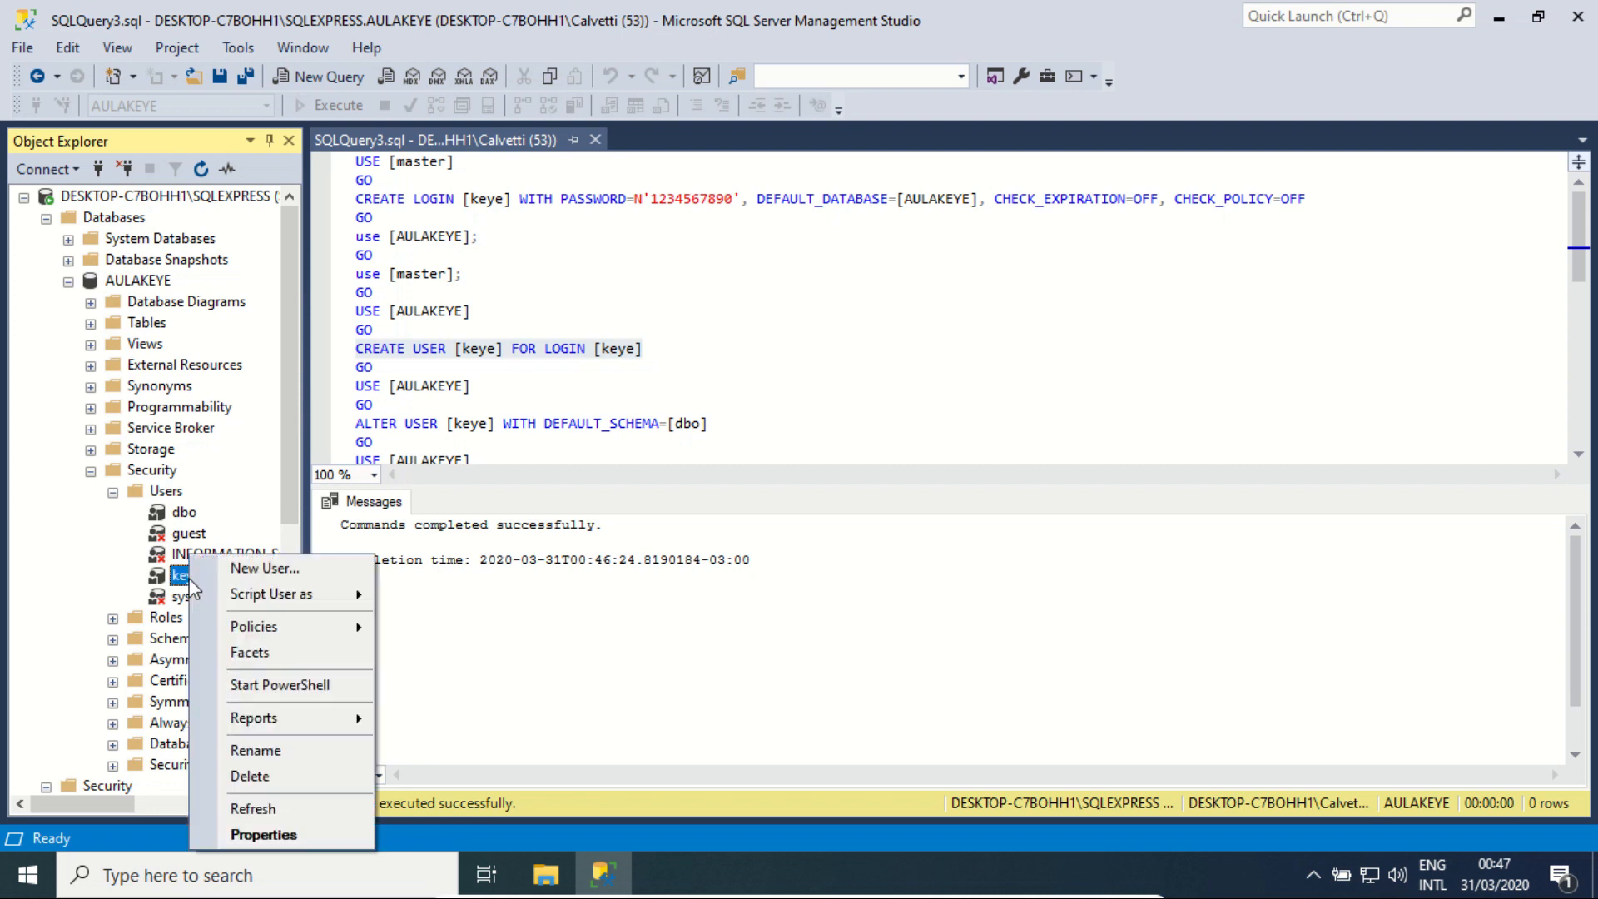
click(300, 836)
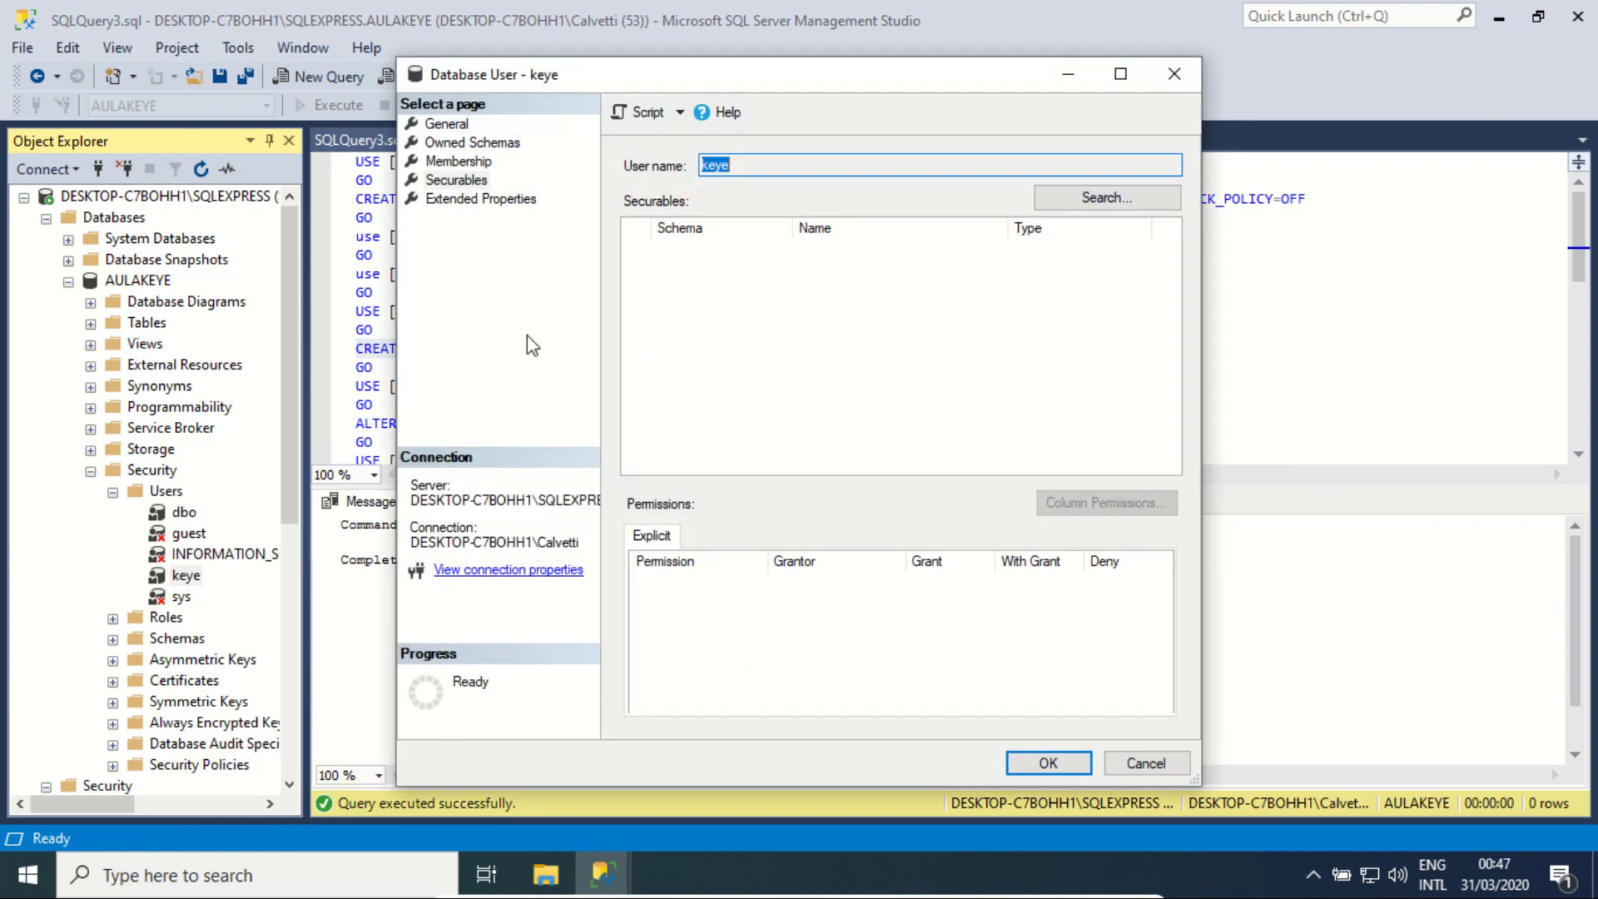
click(458, 129)
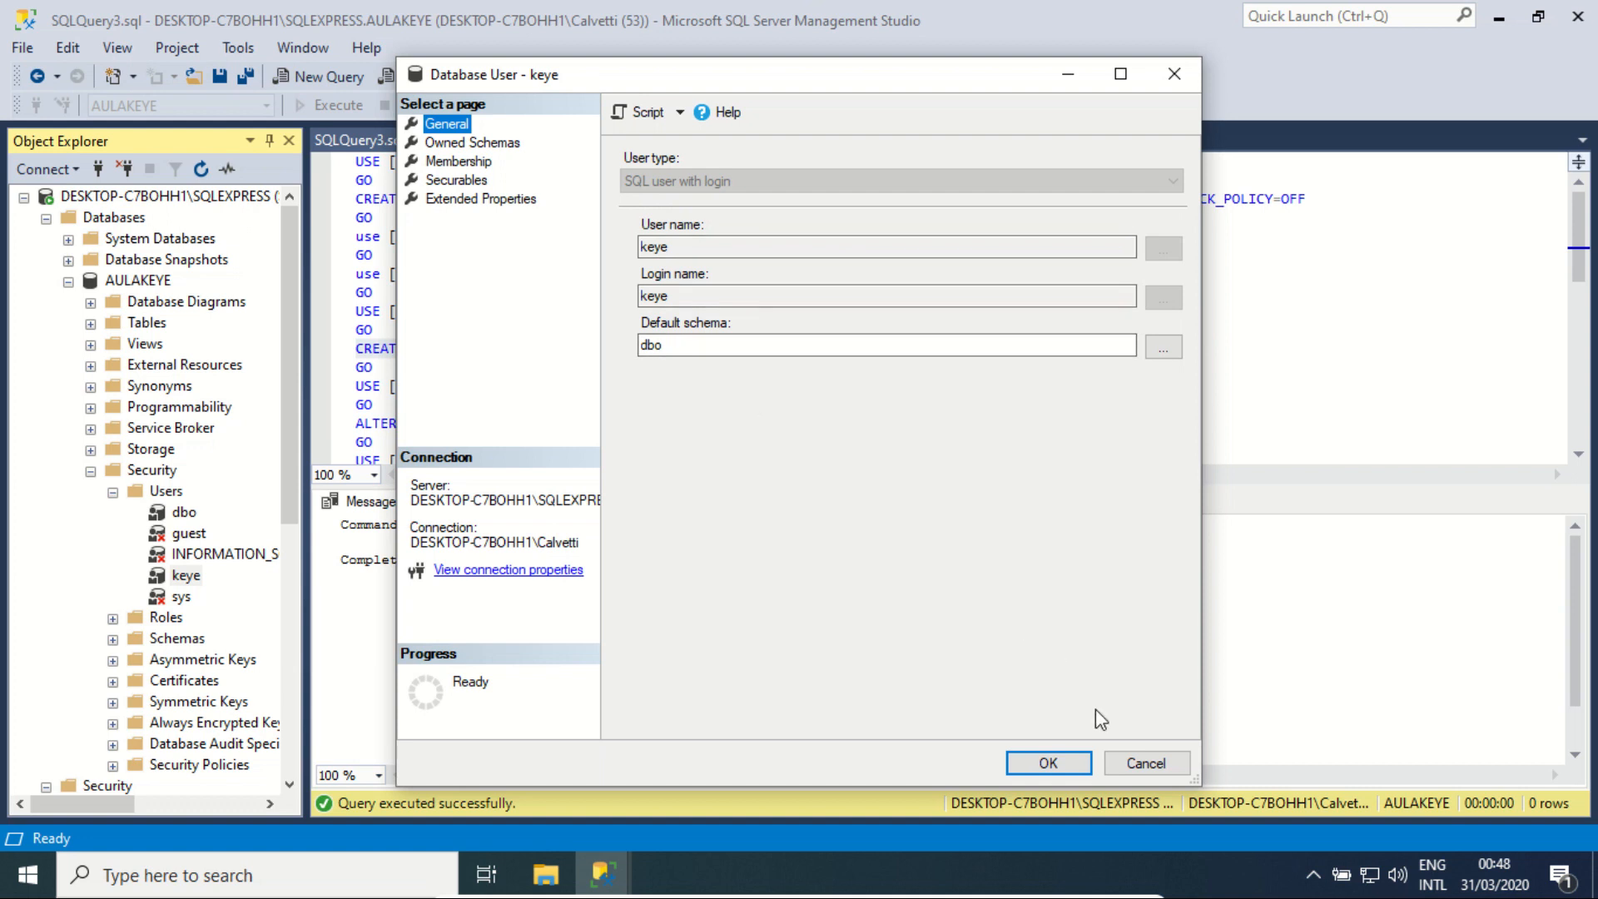
click(485, 170)
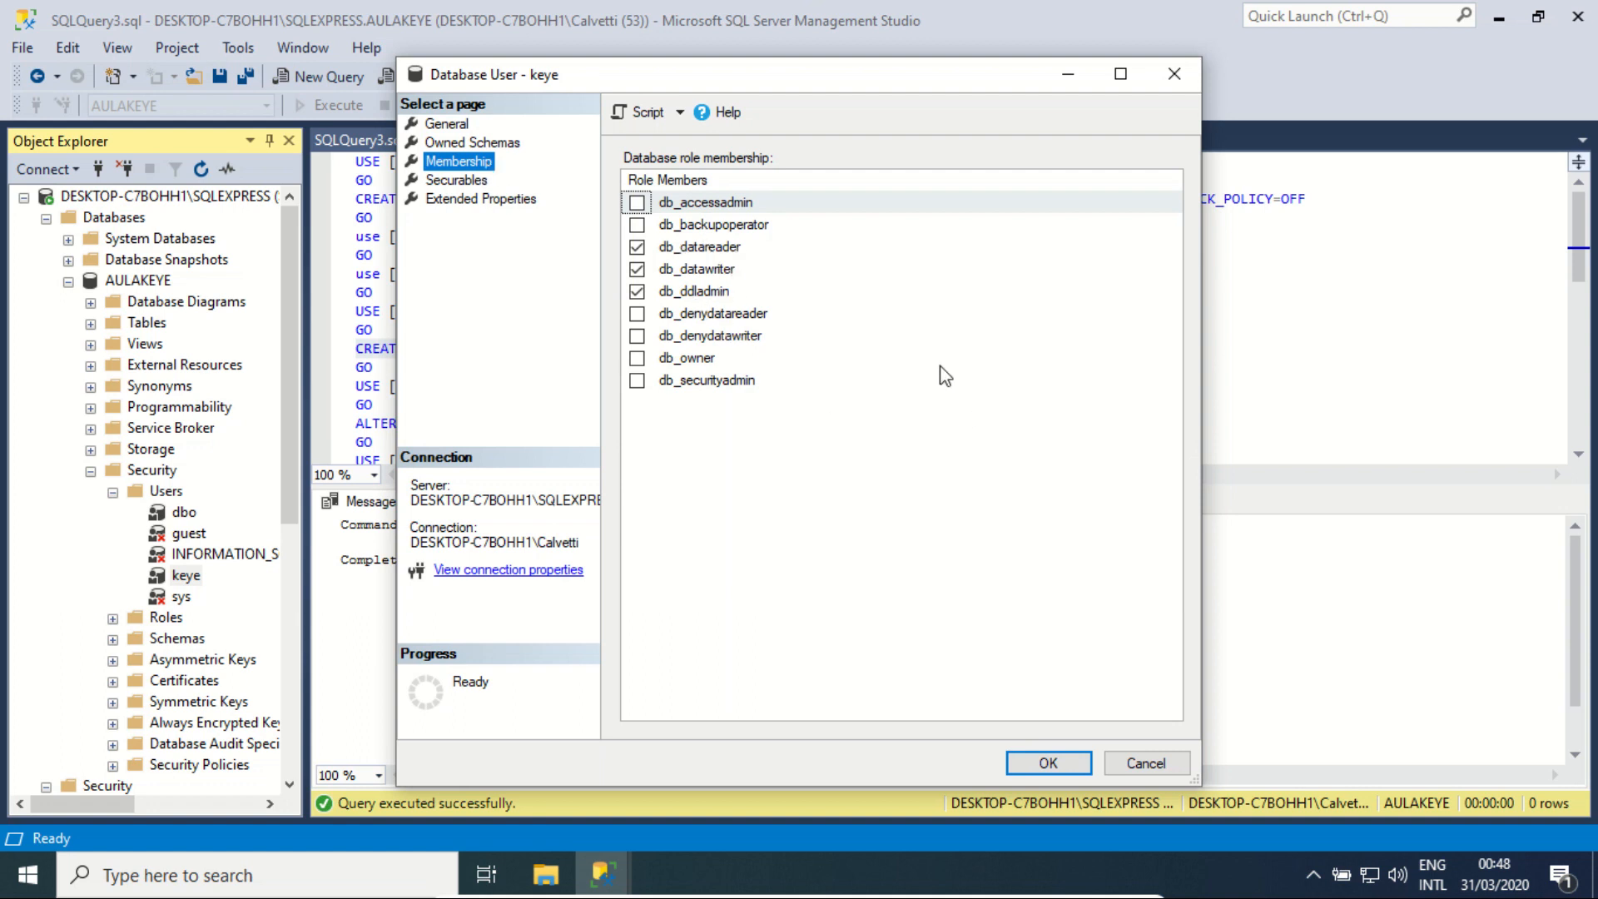
click(1162, 766)
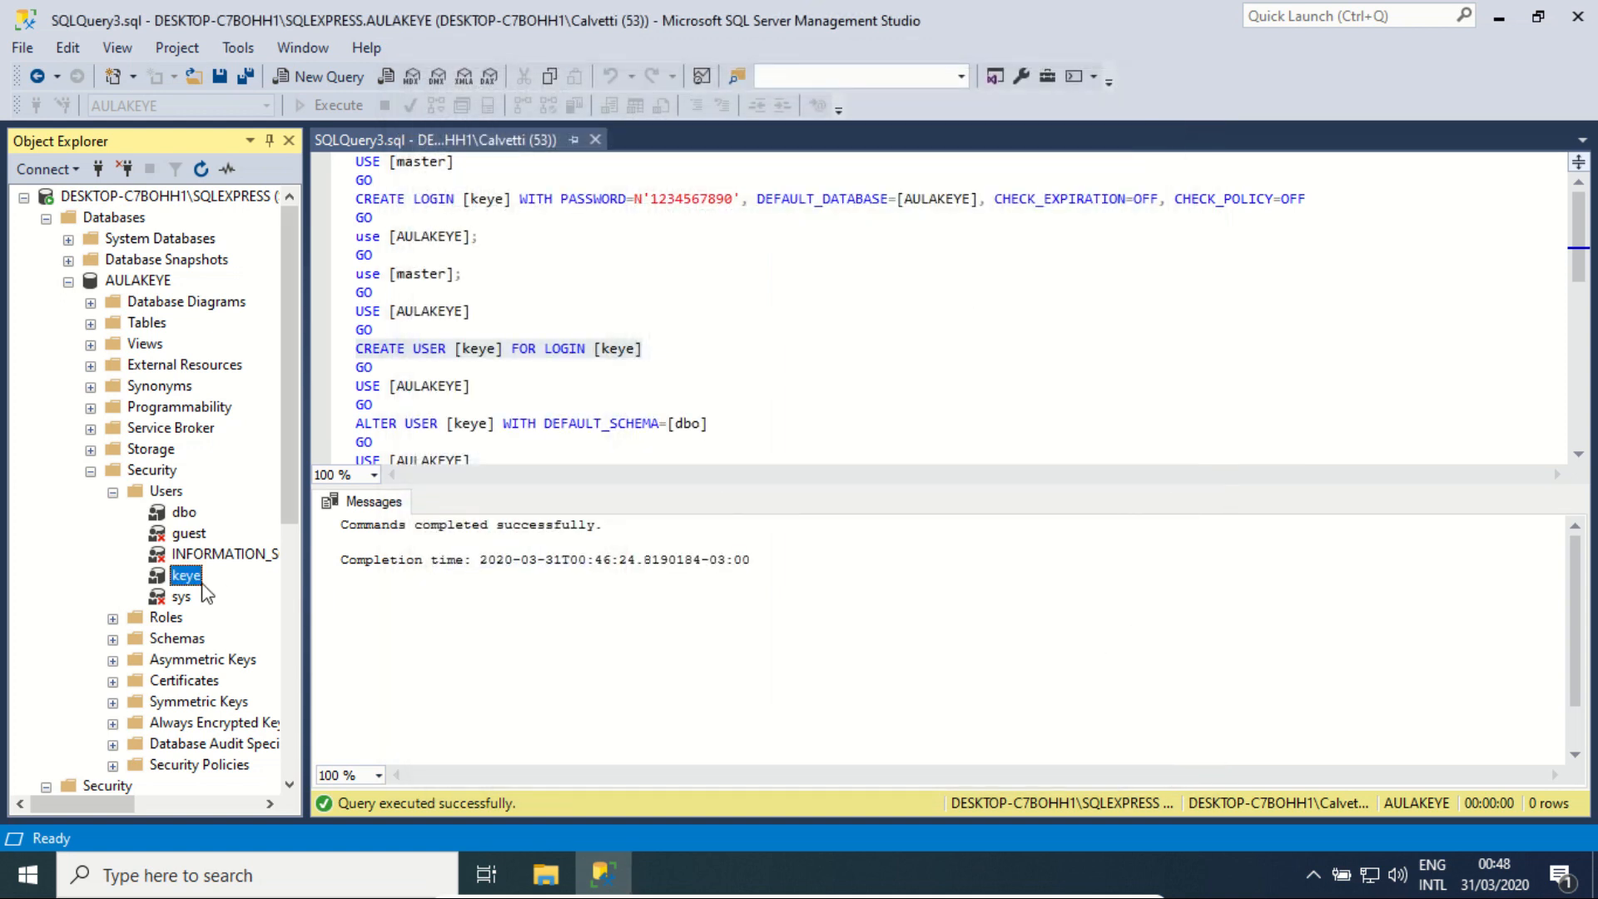
Open the properties of the server login keye and set its default language to Português (Brasil)
scroll(197, 589, down, 7)
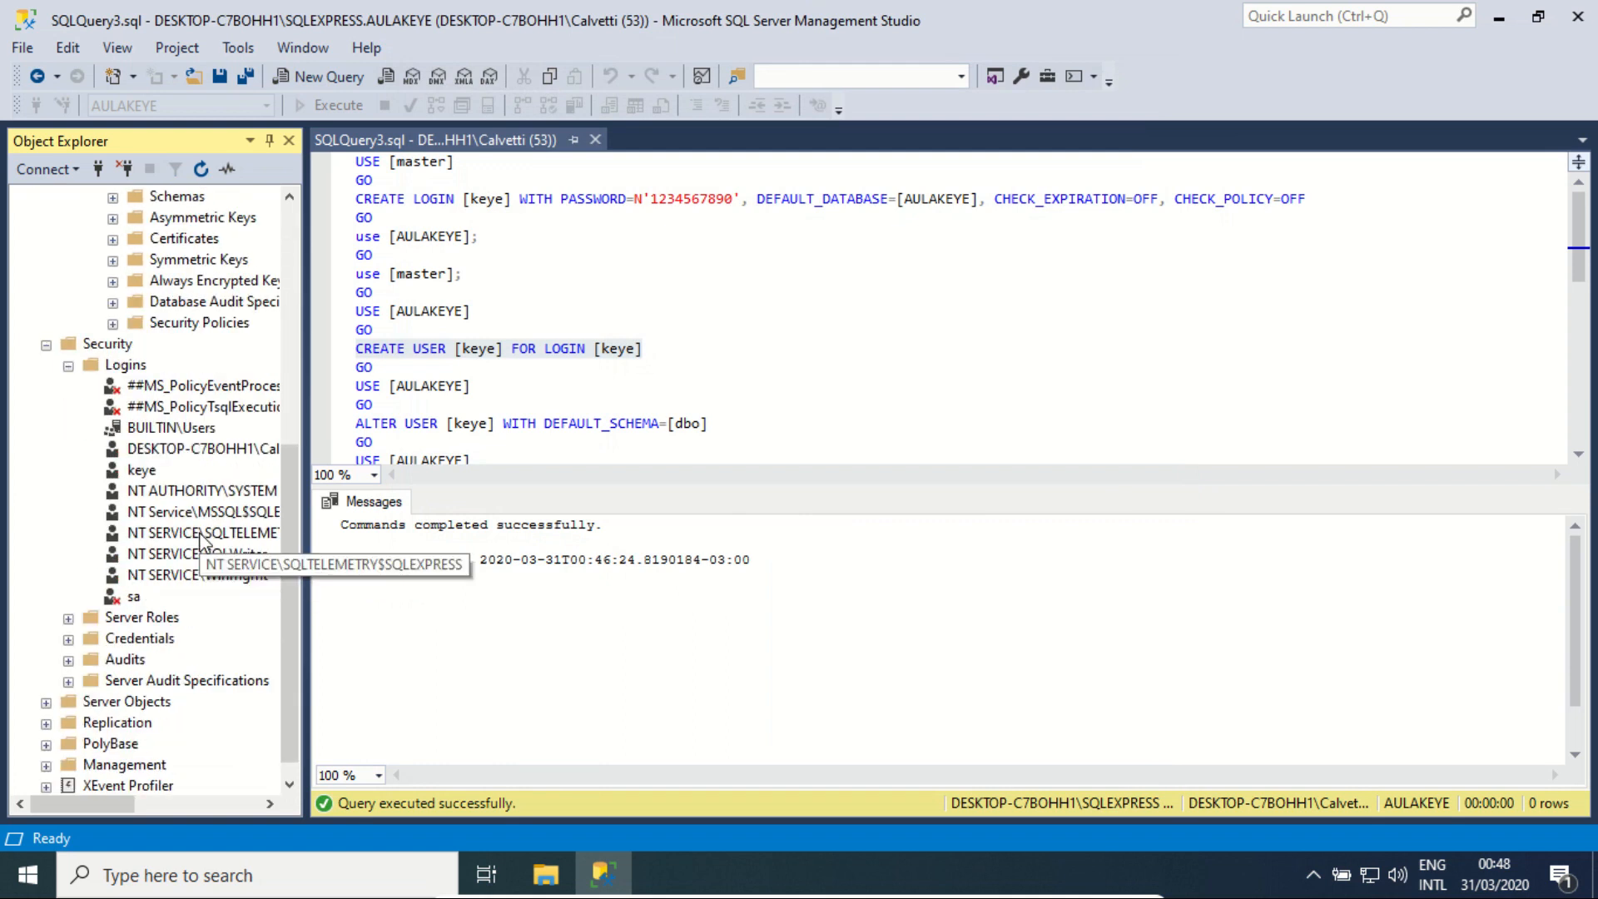
click(126, 367)
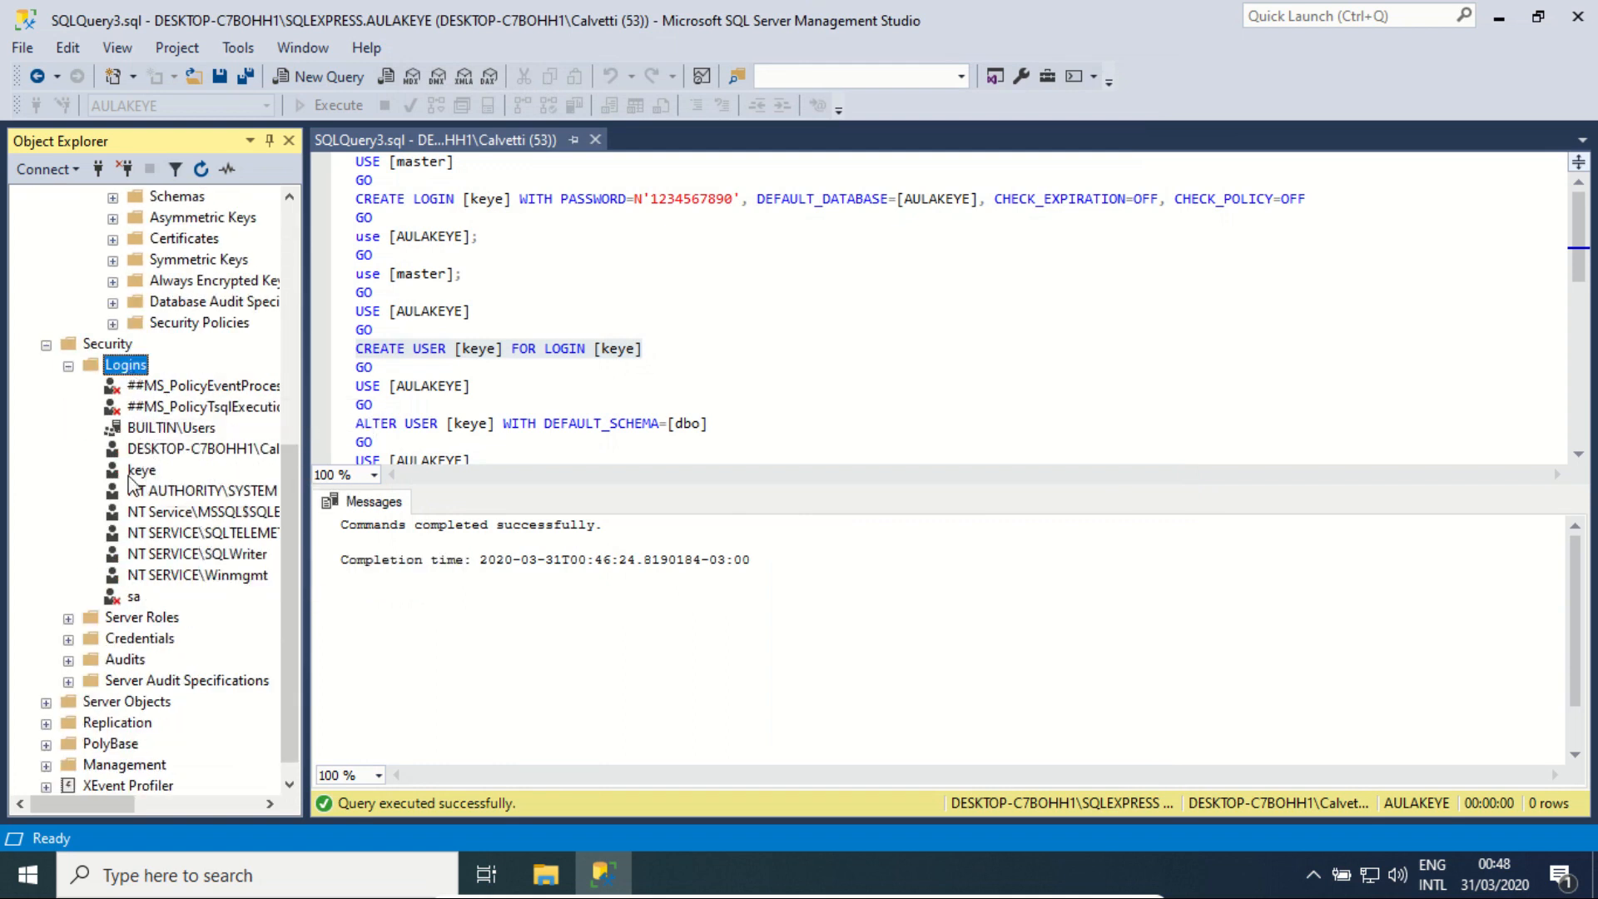
click(148, 475)
right_click(149, 473)
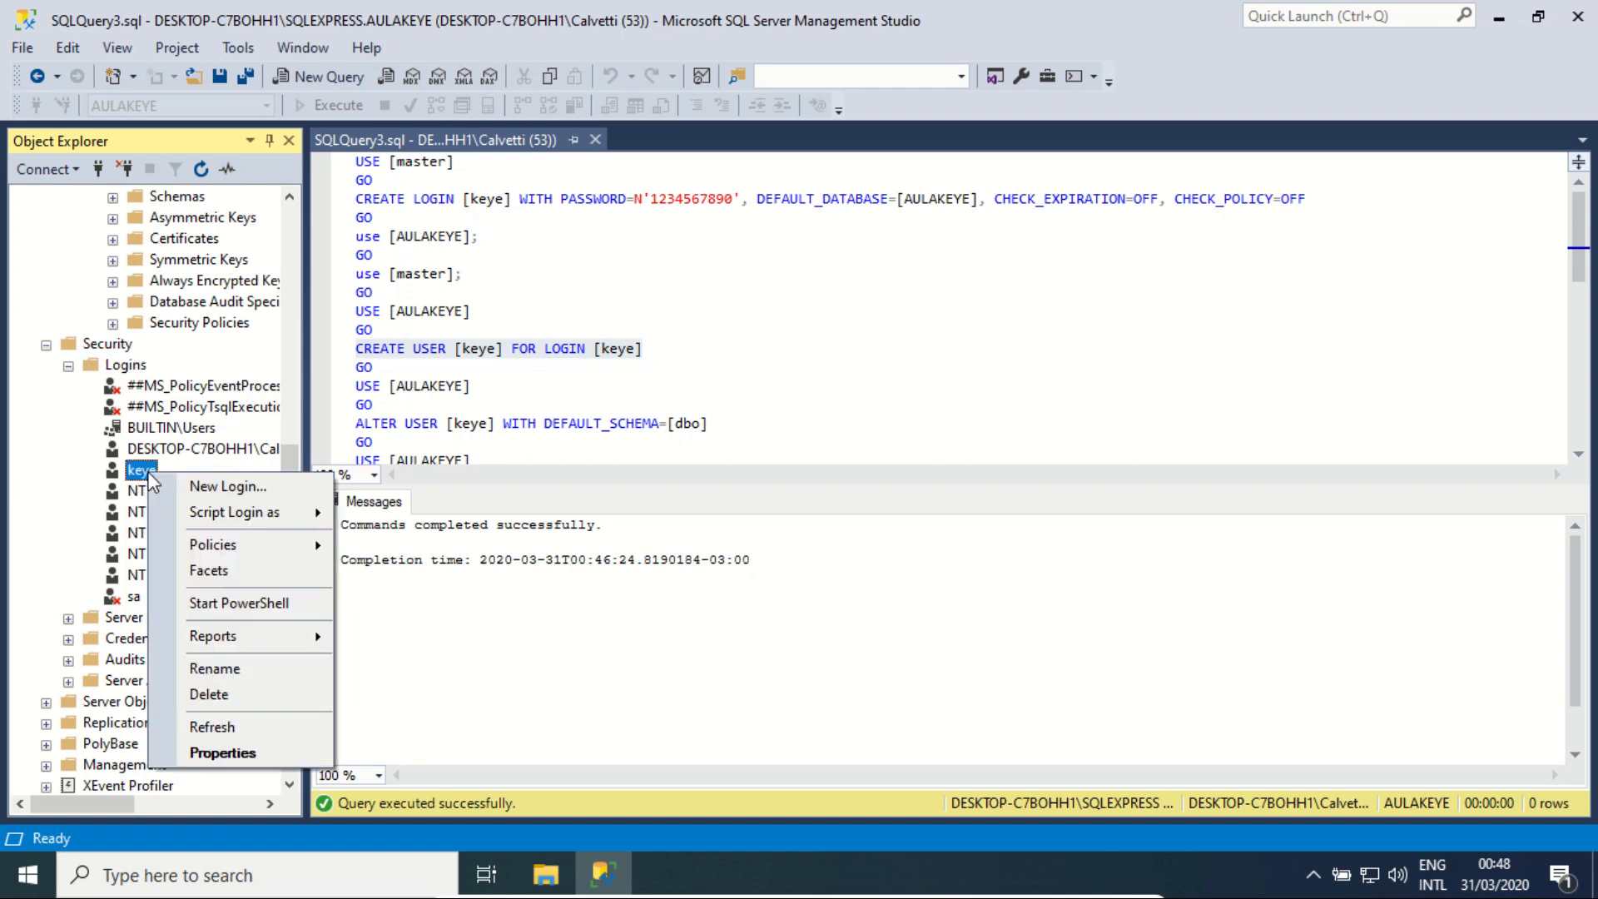
click(225, 753)
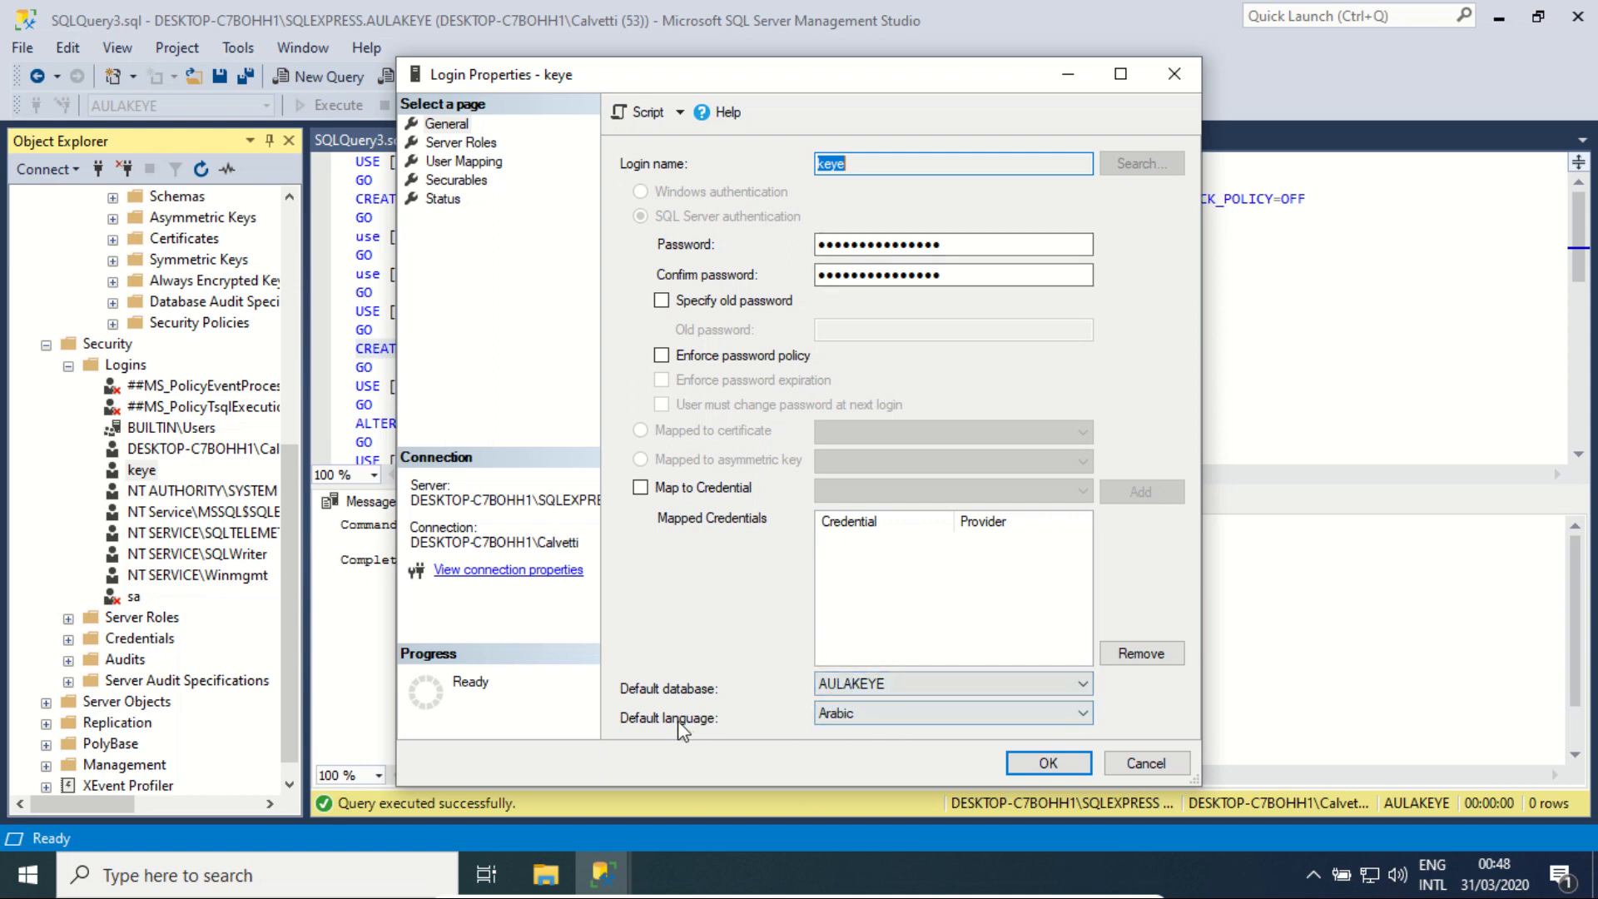
click(879, 713)
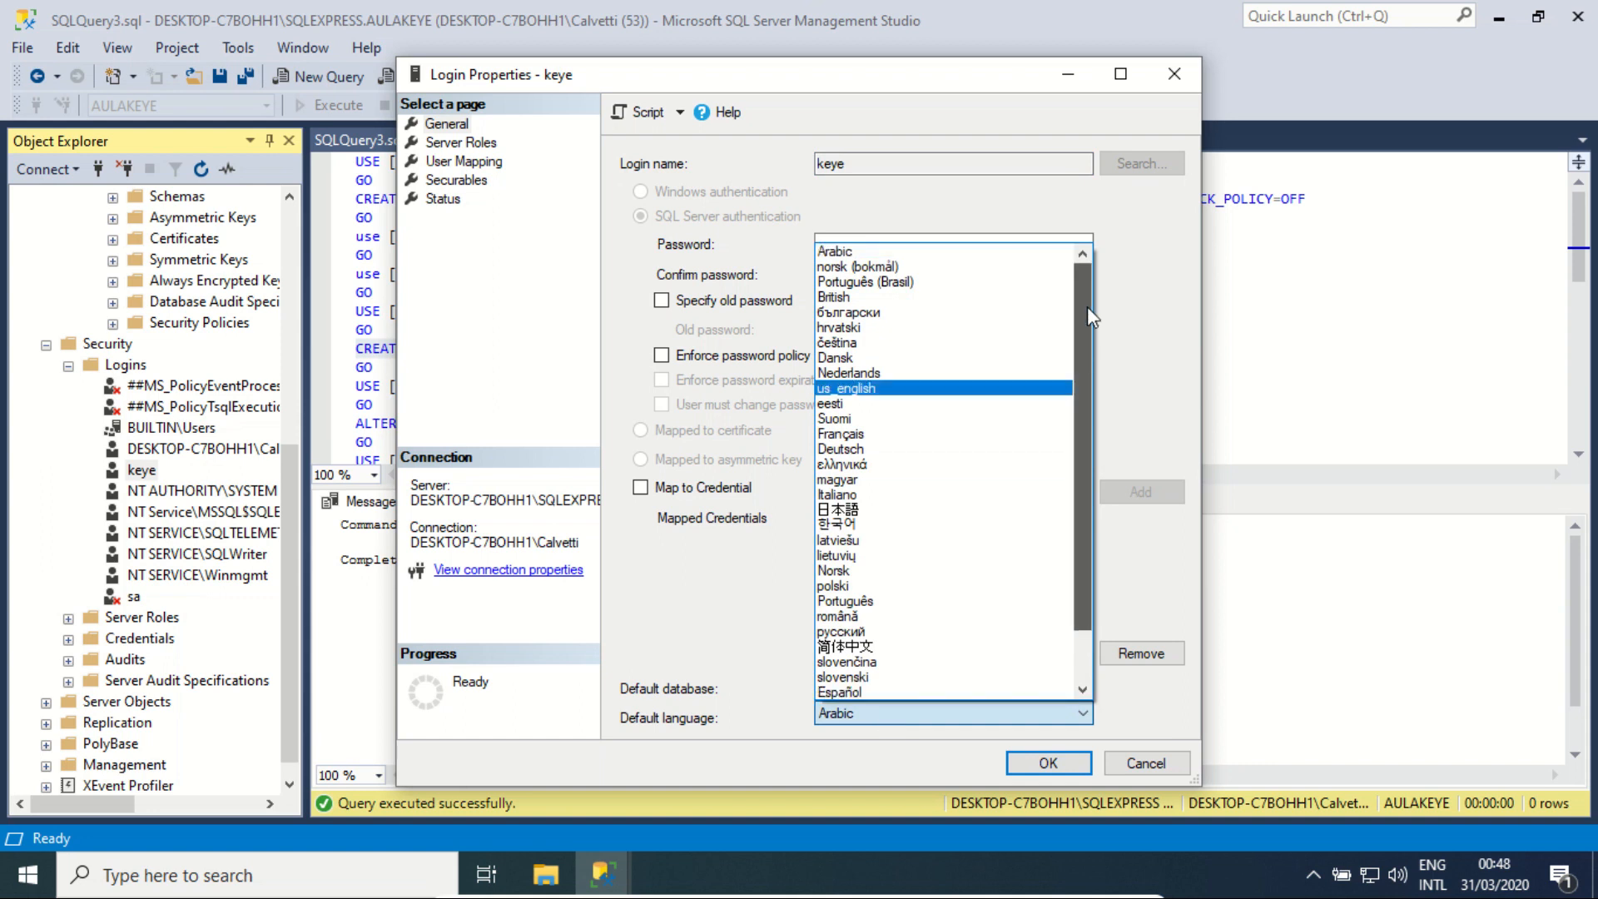
click(914, 283)
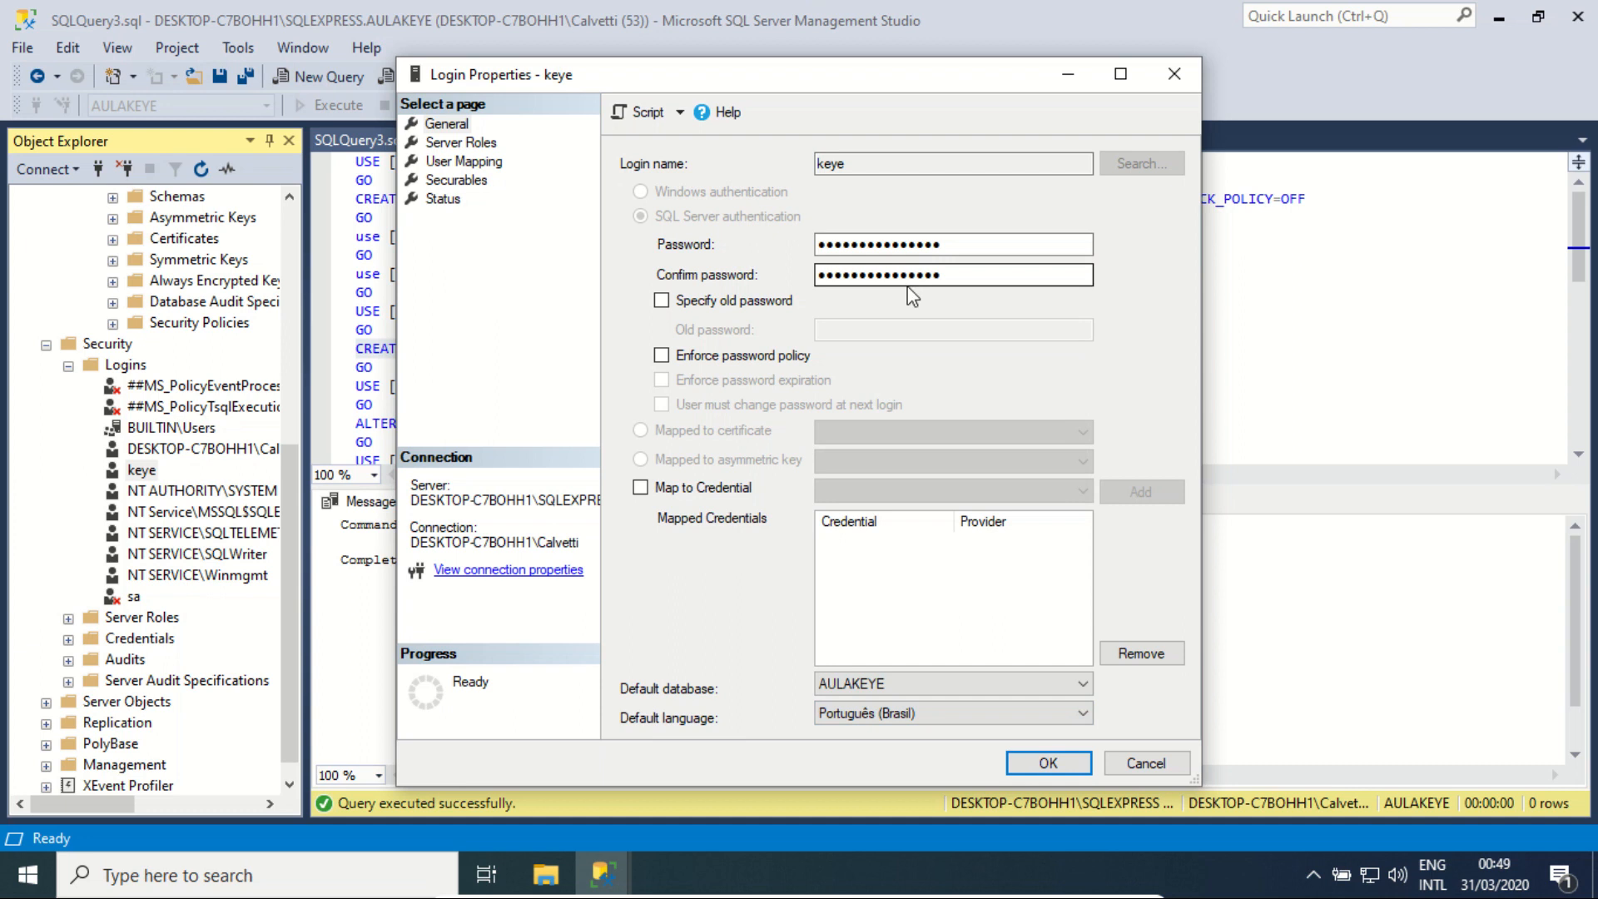
Script the keye login's language change to a new query window and cancel the login properties dialog
click(680, 113)
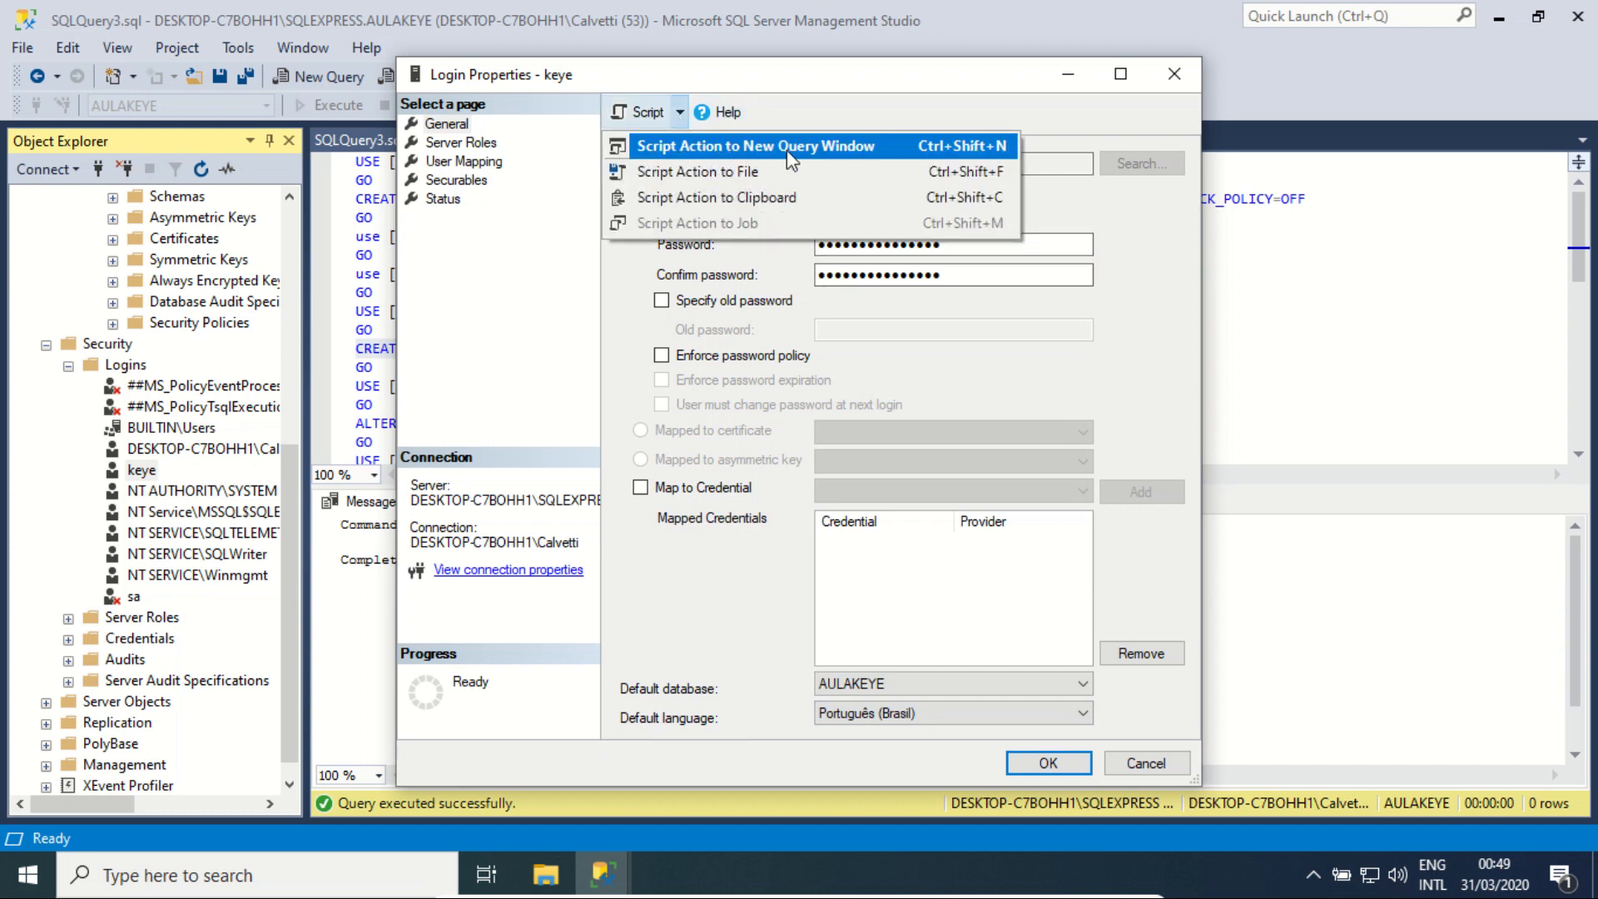
click(813, 151)
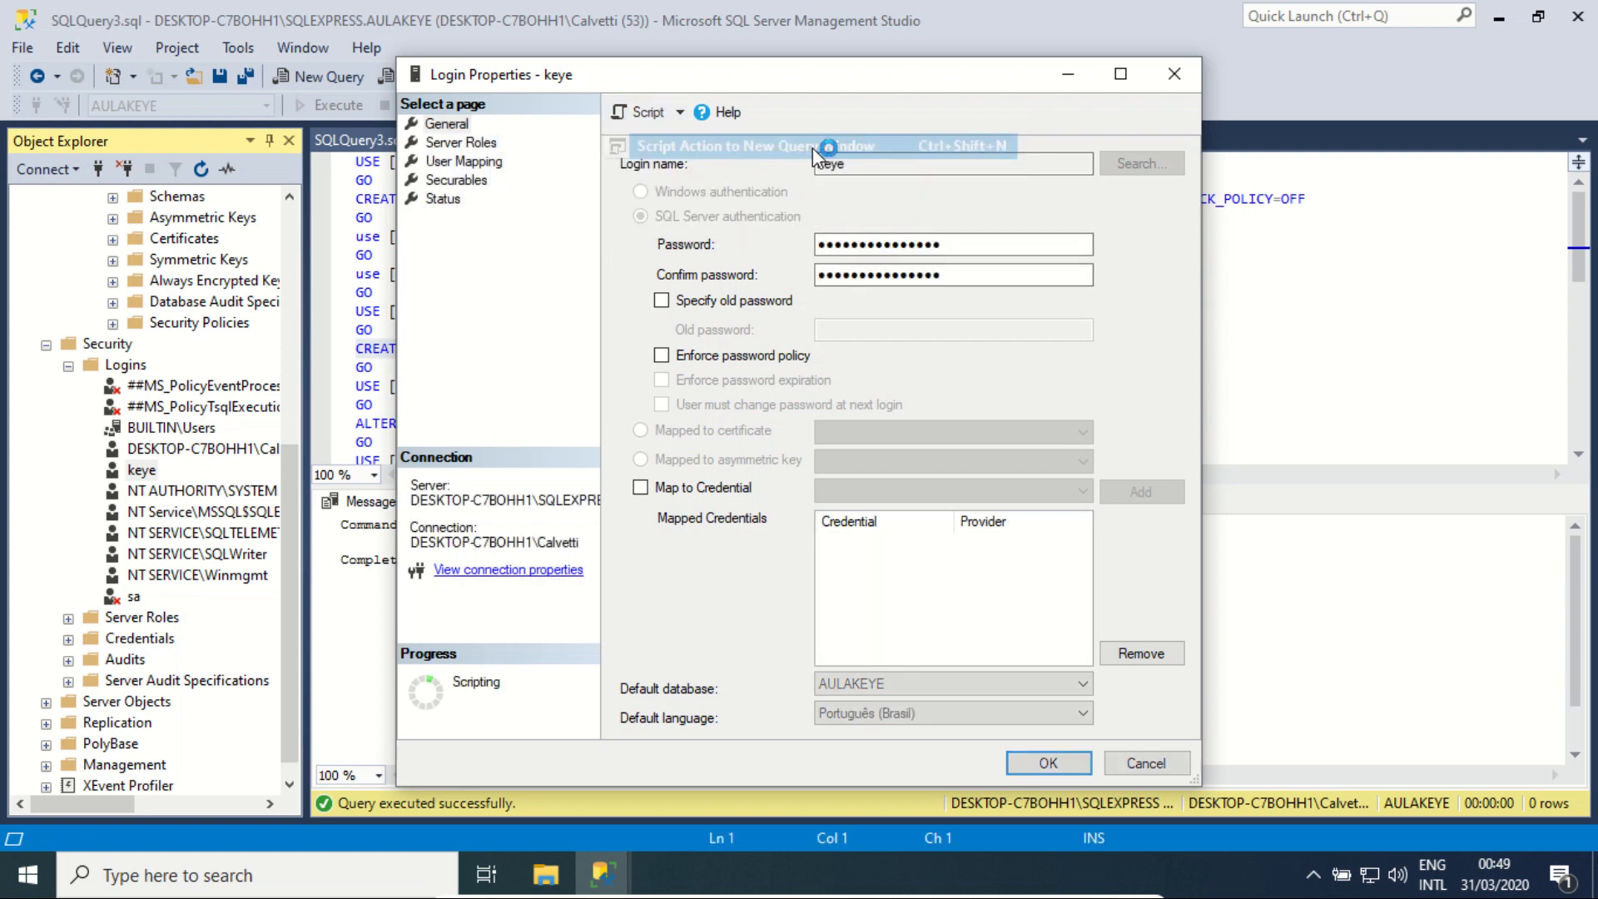
click(1145, 759)
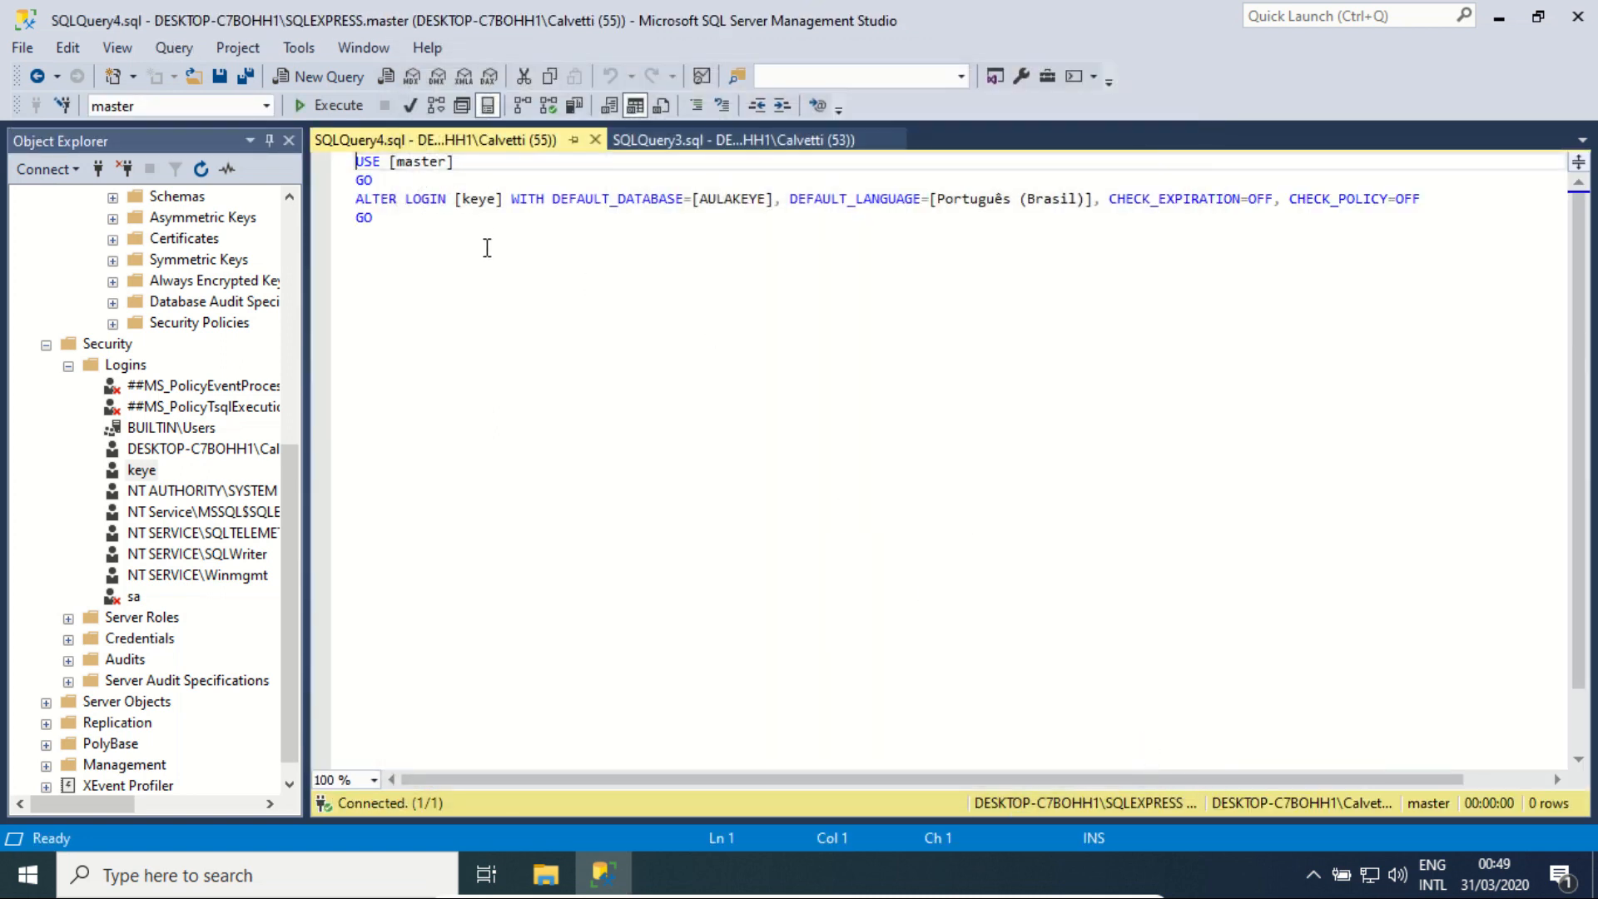
Review the scripted ALTER LOGIN statement for keye, checking its login name, default database and default language
drag(495, 239, 342, 203)
click(426, 204)
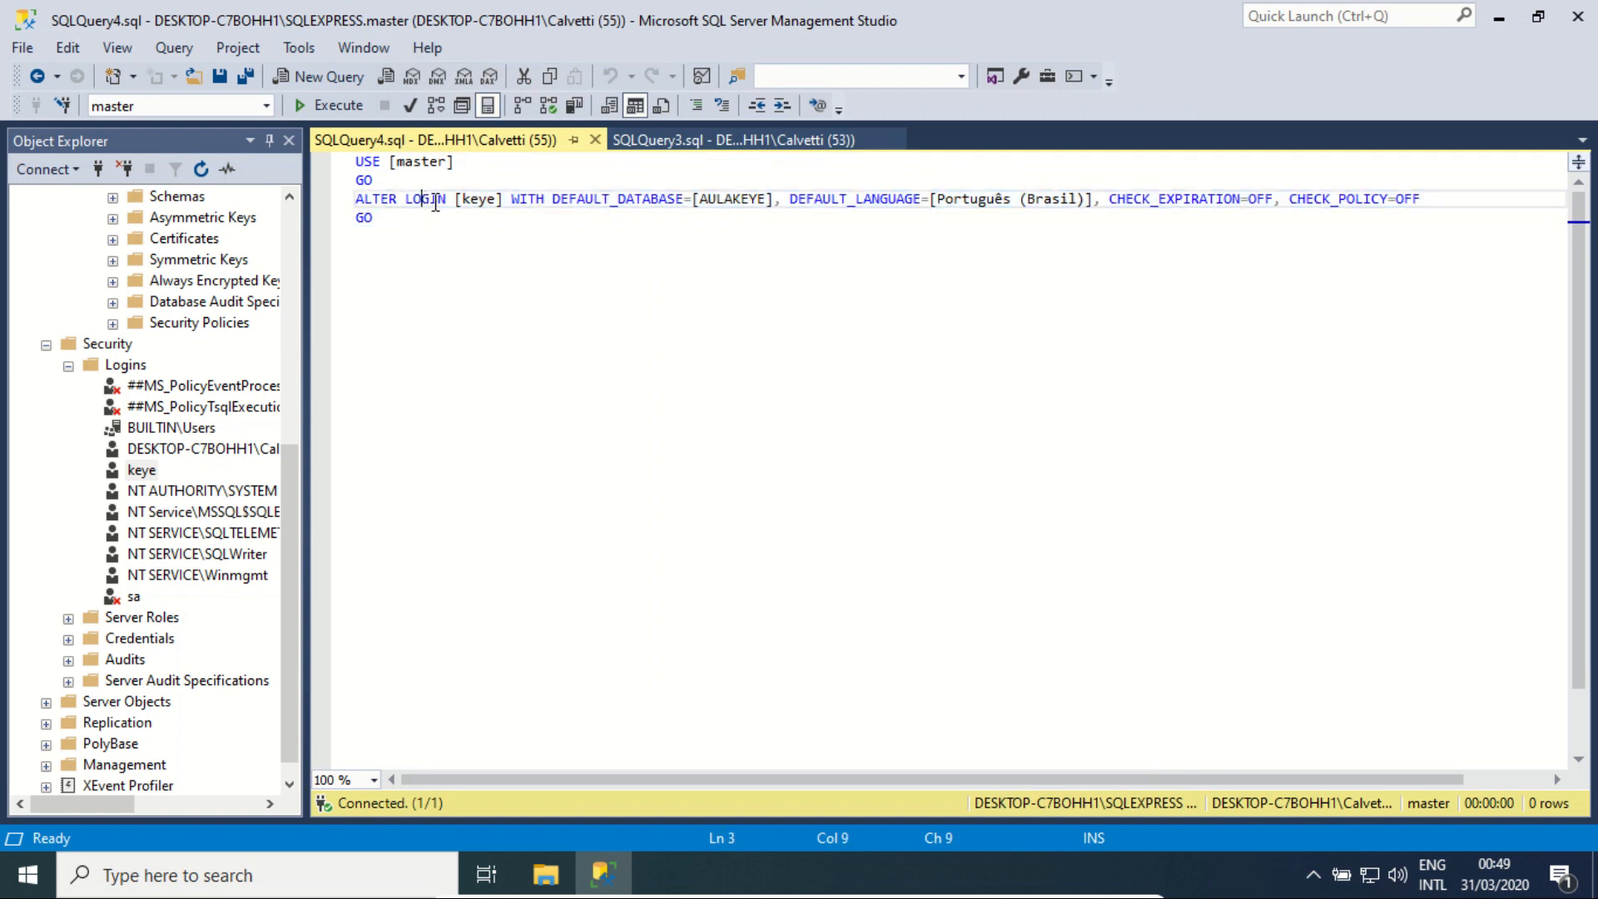
double_click(479, 200)
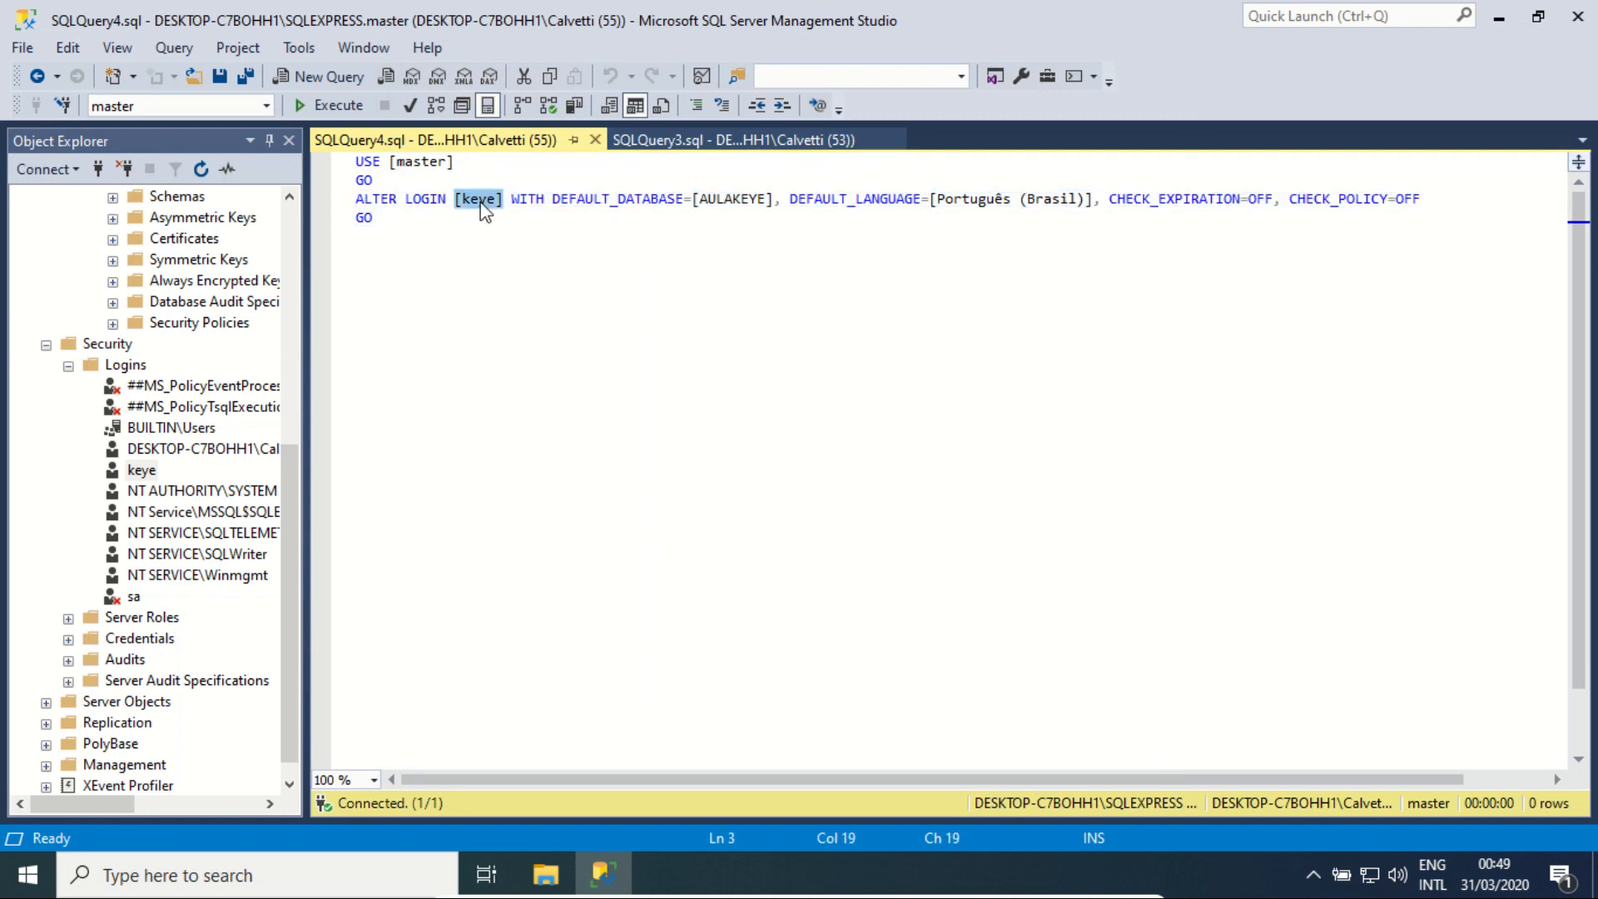
drag(693, 198, 783, 198)
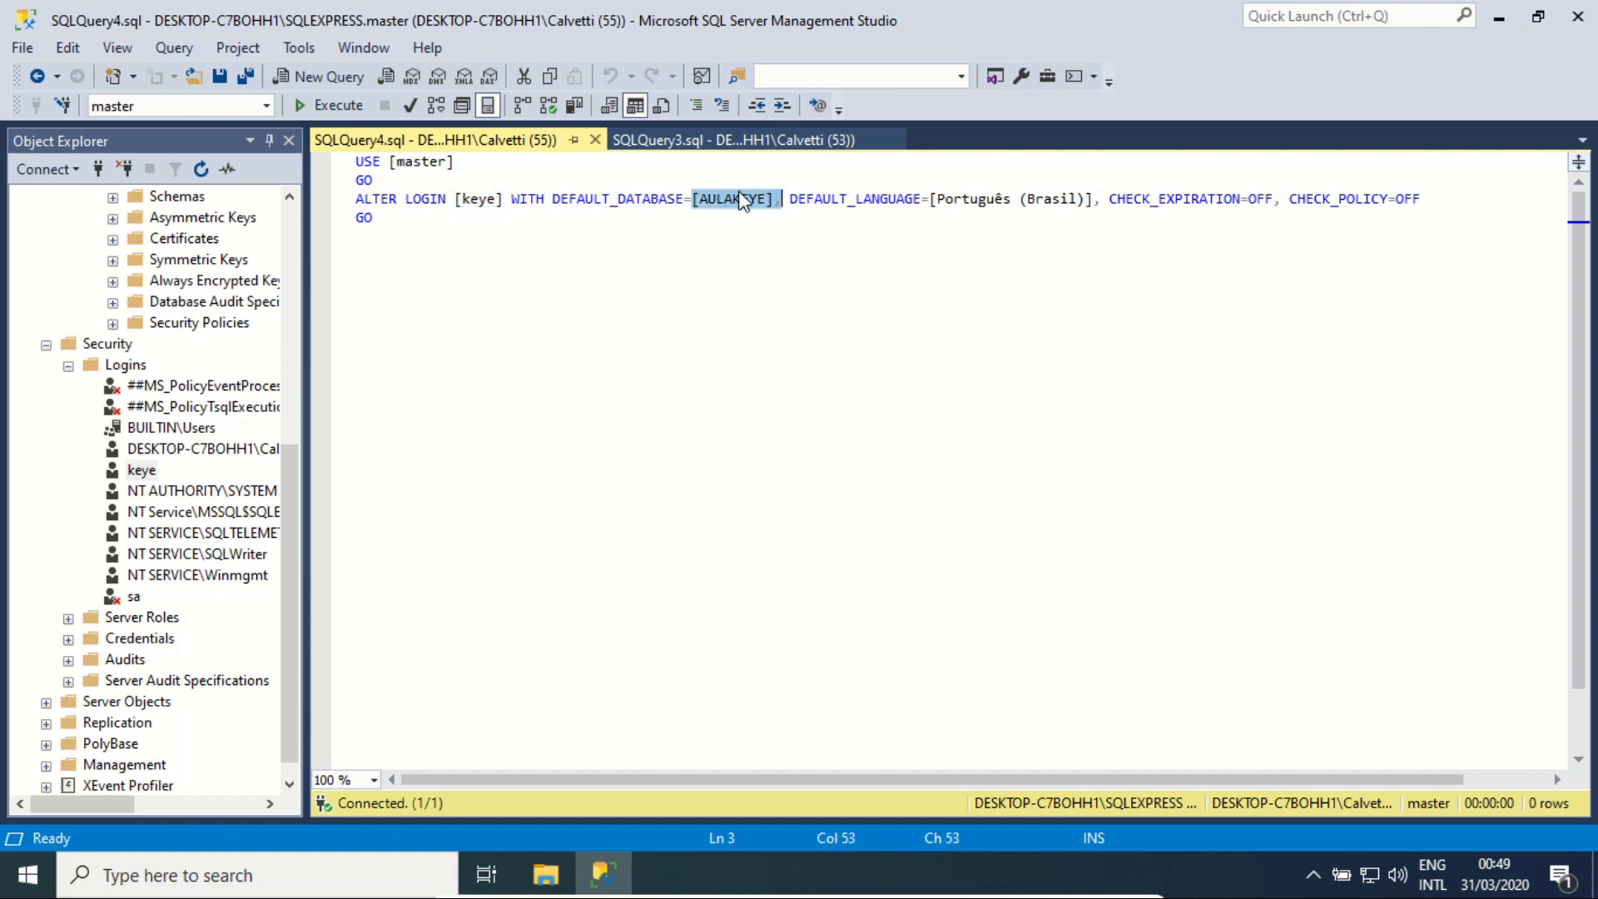
drag(906, 198, 1101, 201)
click(585, 282)
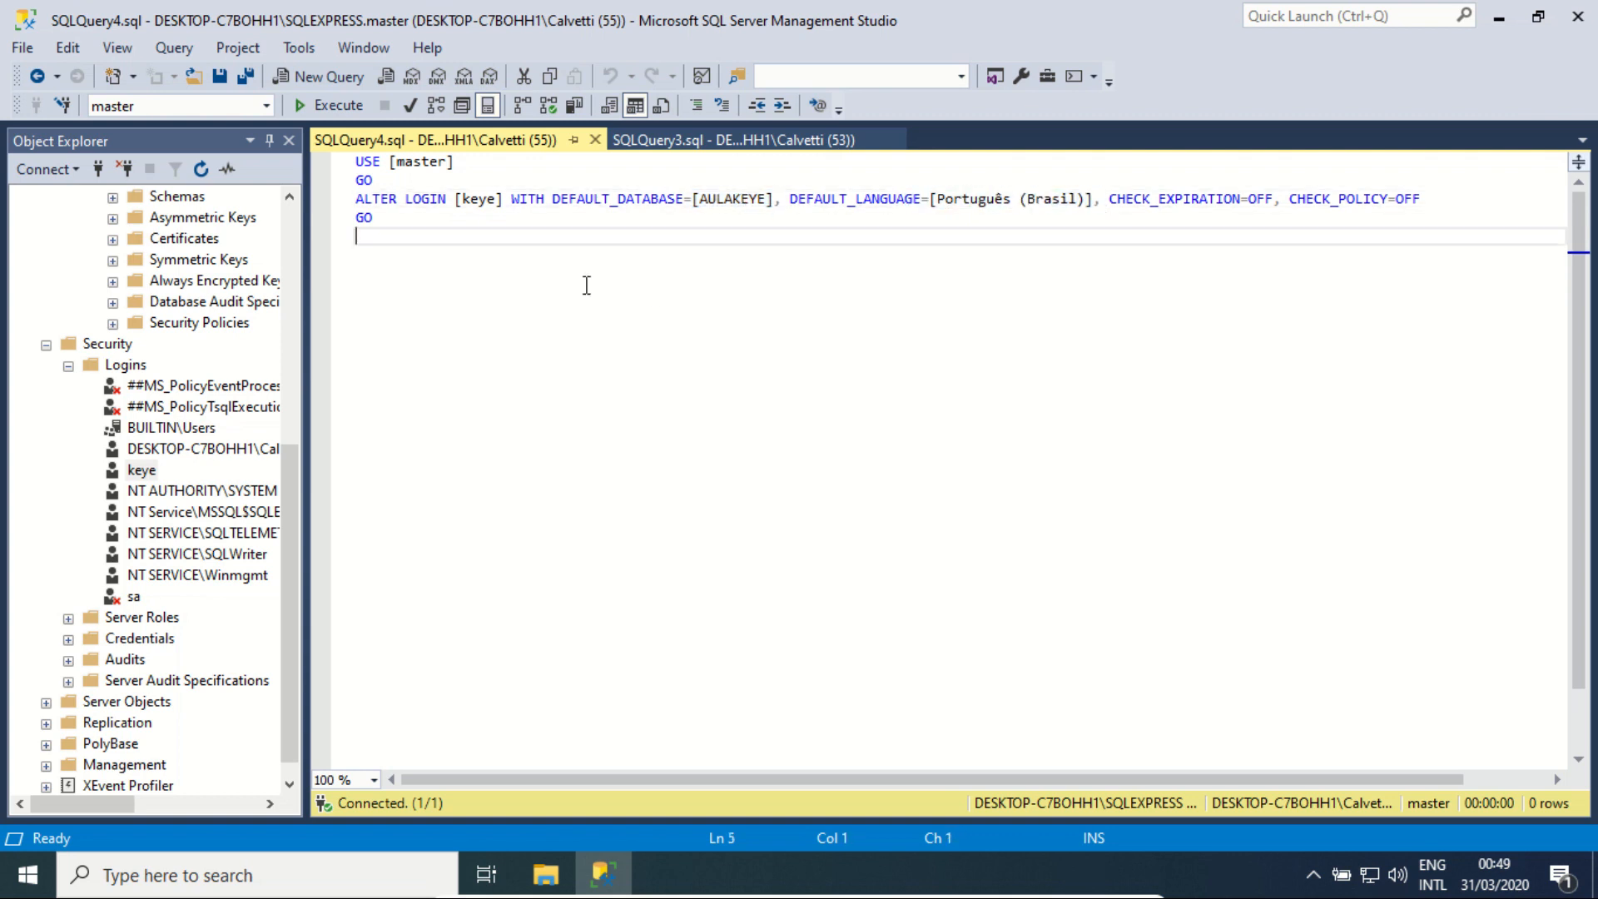
Execute the entire ALTER LOGIN script to set keye's default language to Português (Brasil), and check the execution message
key(ctrl+a)
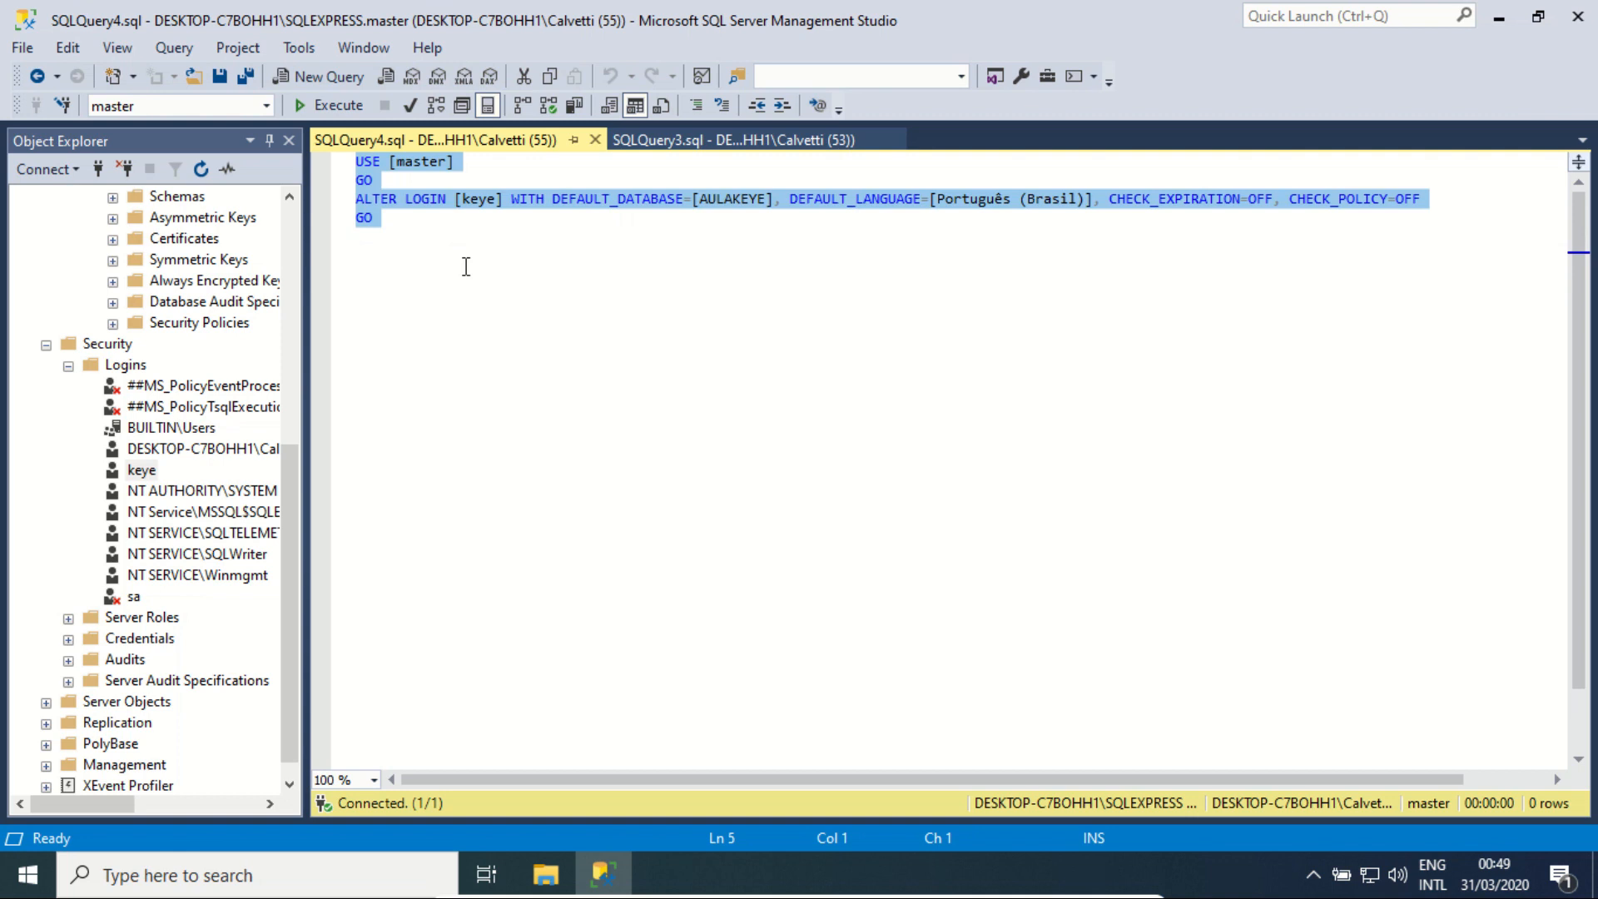
click(354, 110)
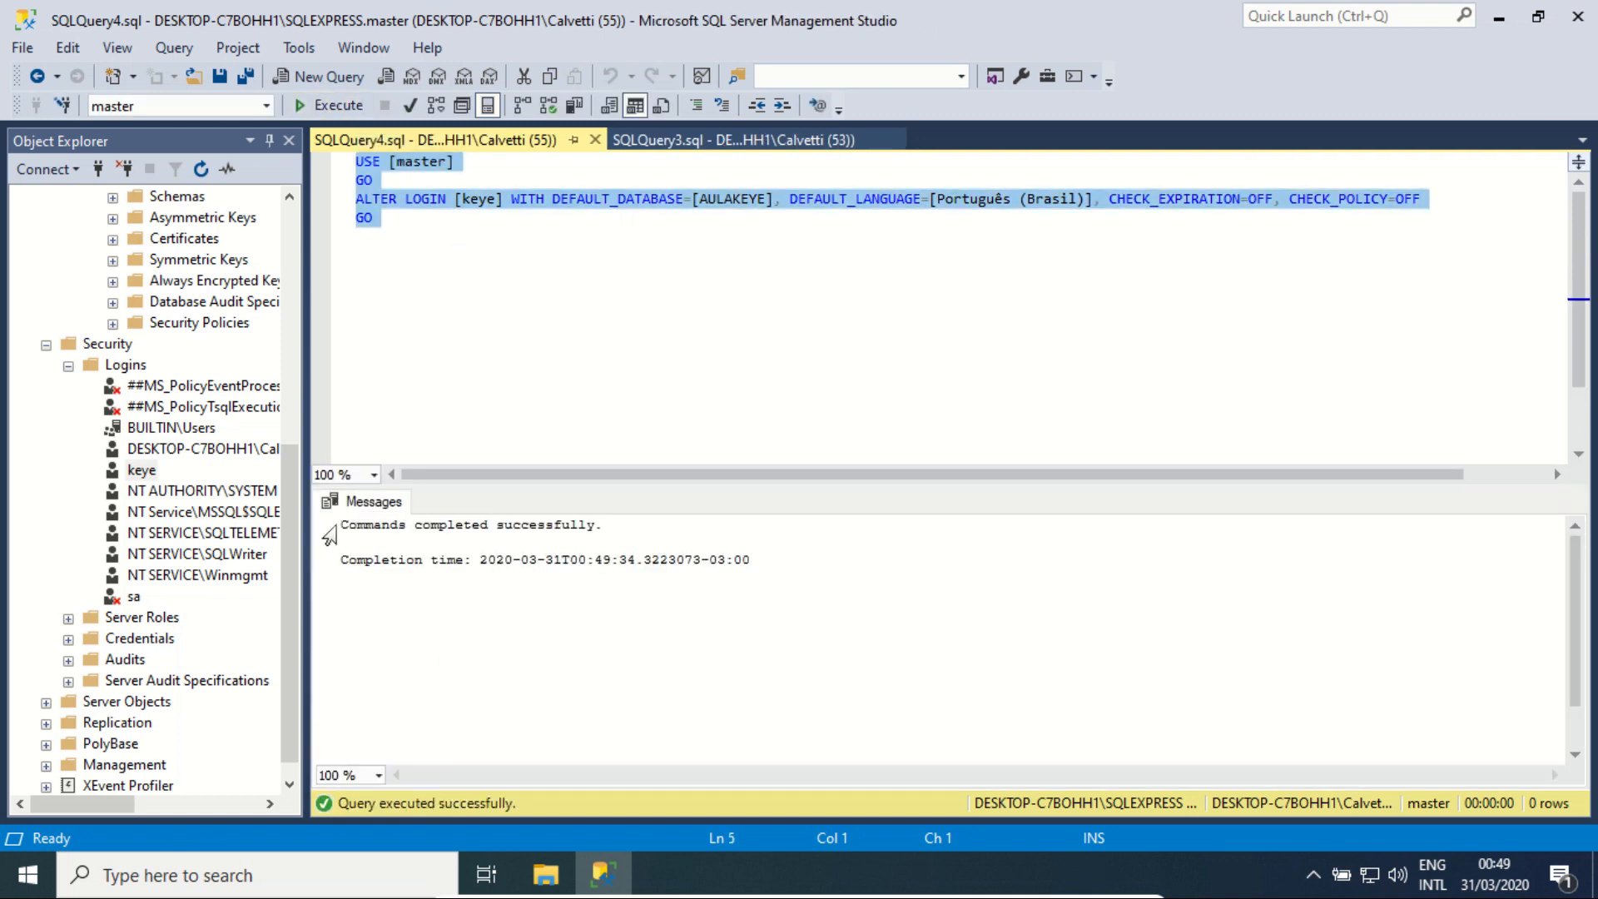
drag(333, 526, 614, 543)
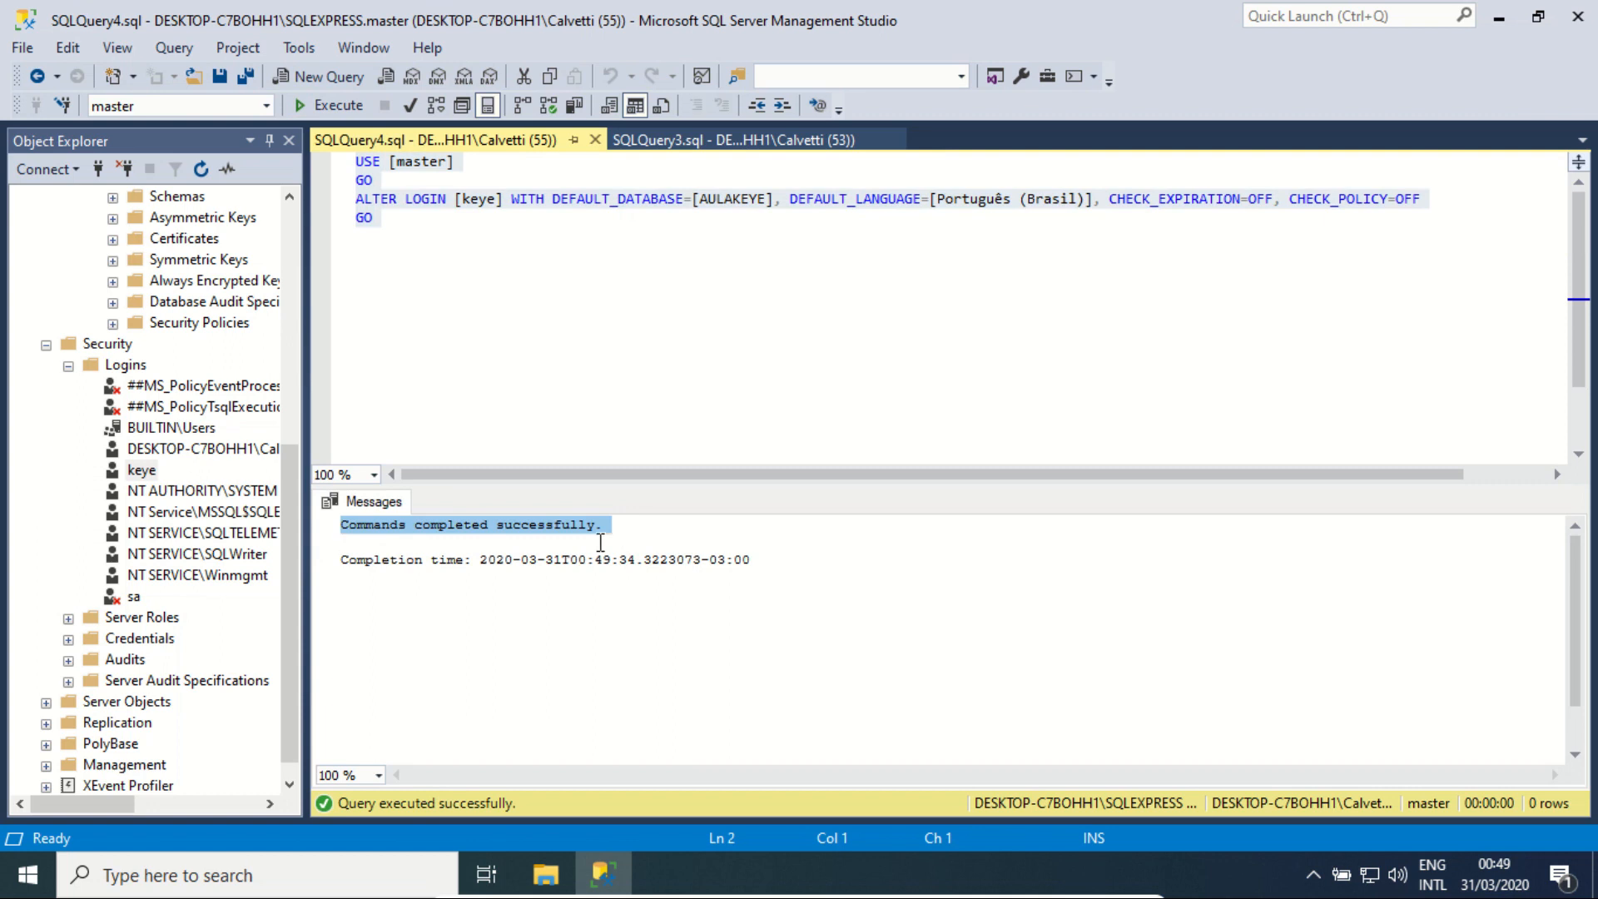
Check the default database and default language in the keye login's properties, closing them without changes
right_click(149, 474)
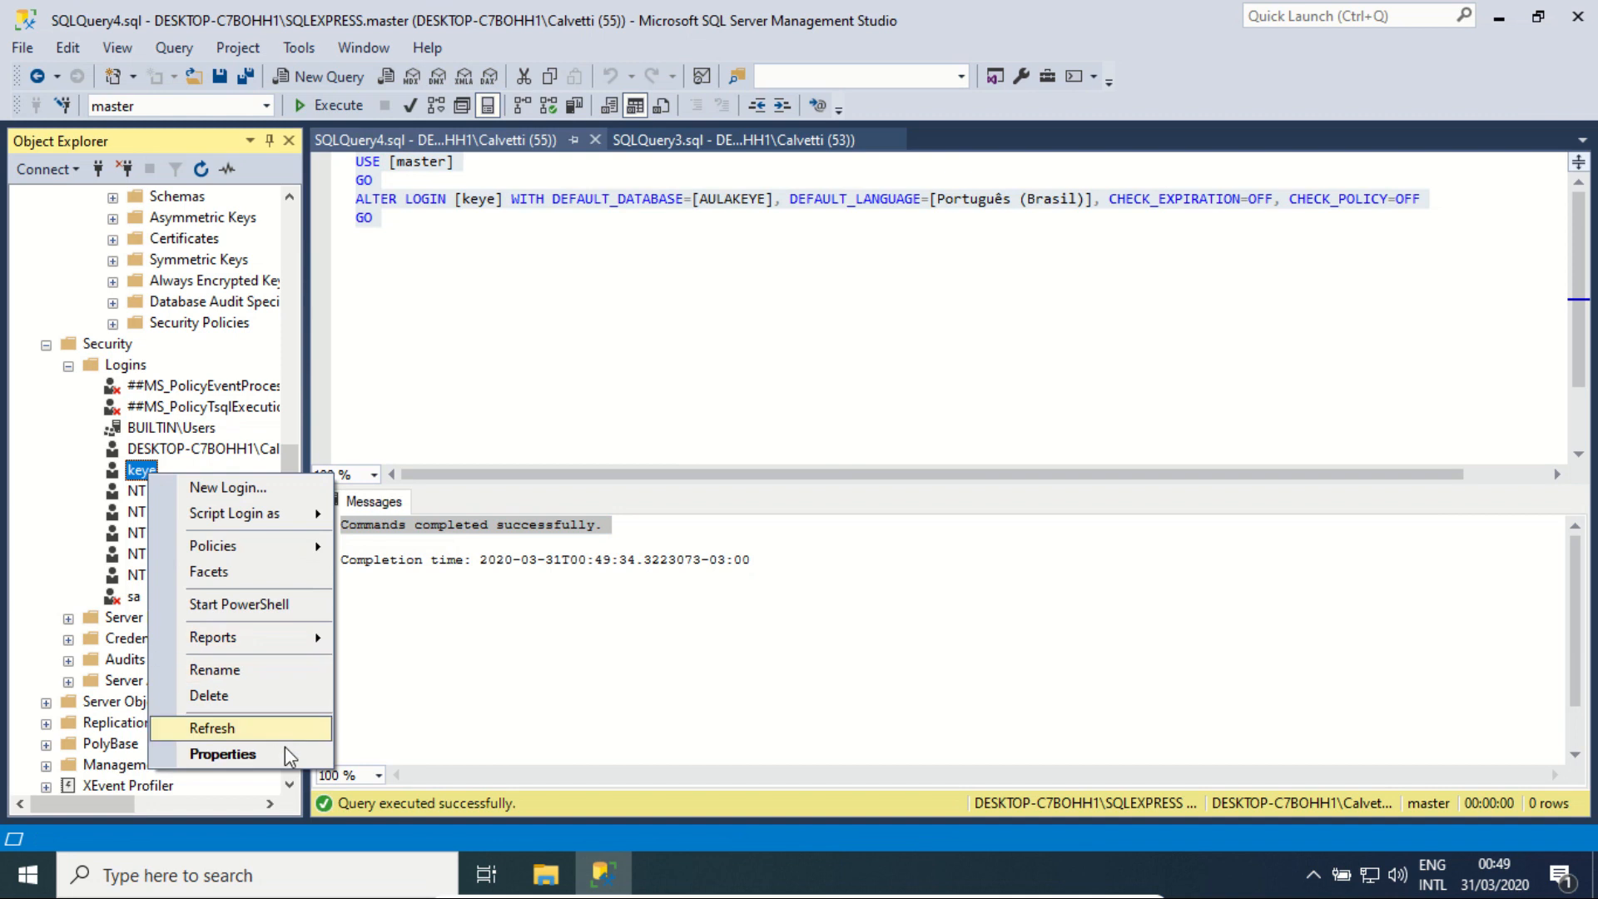
click(222, 754)
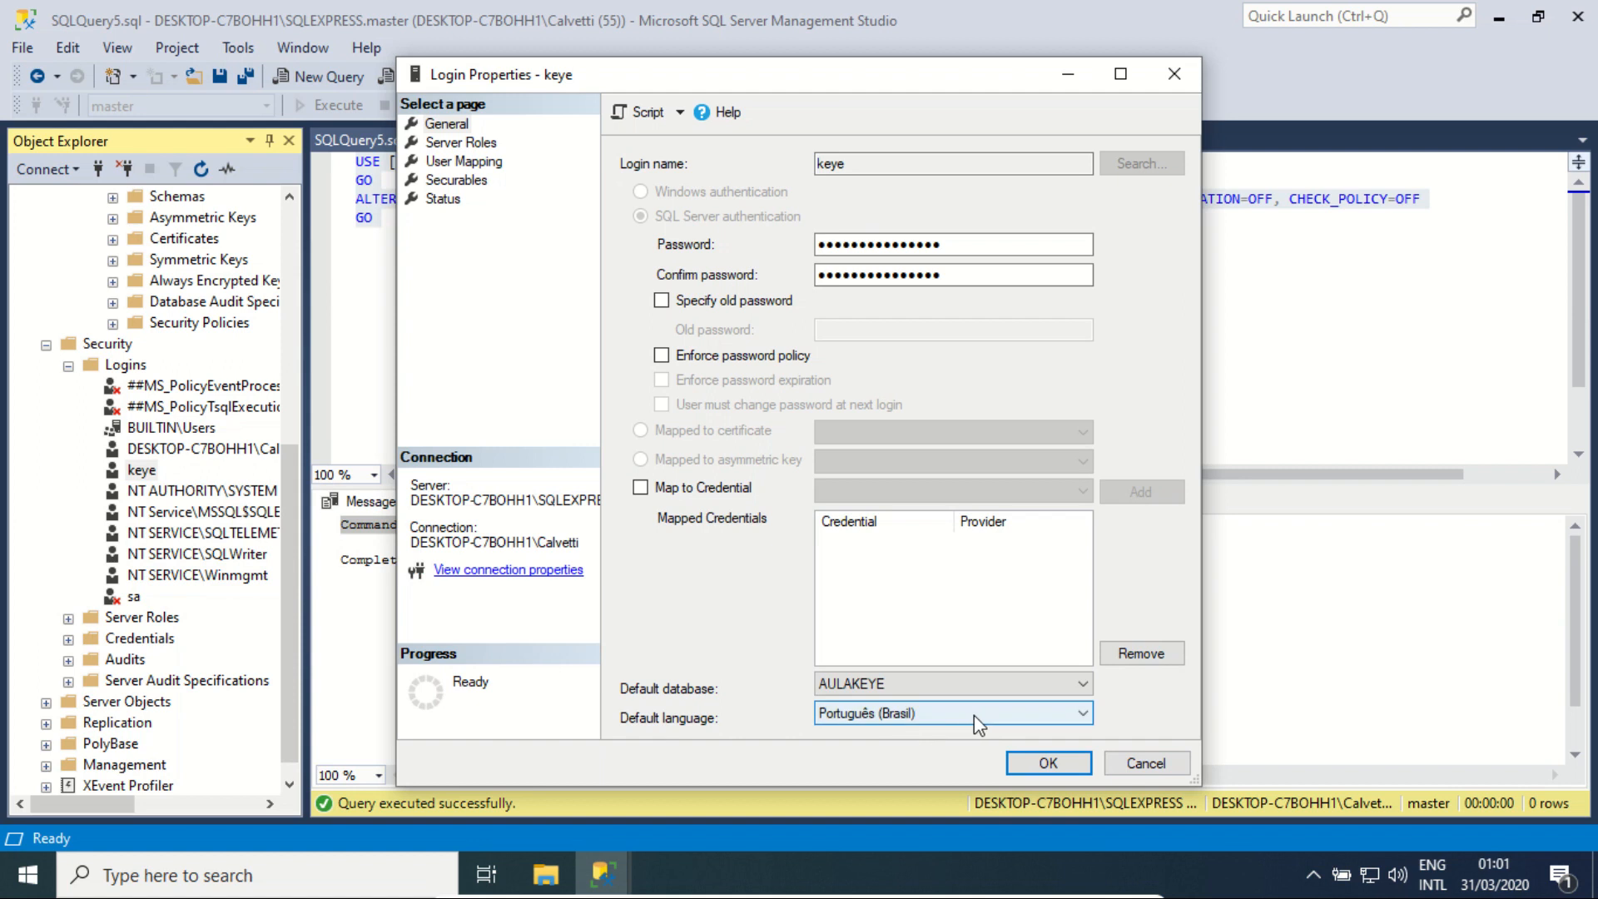
click(1145, 764)
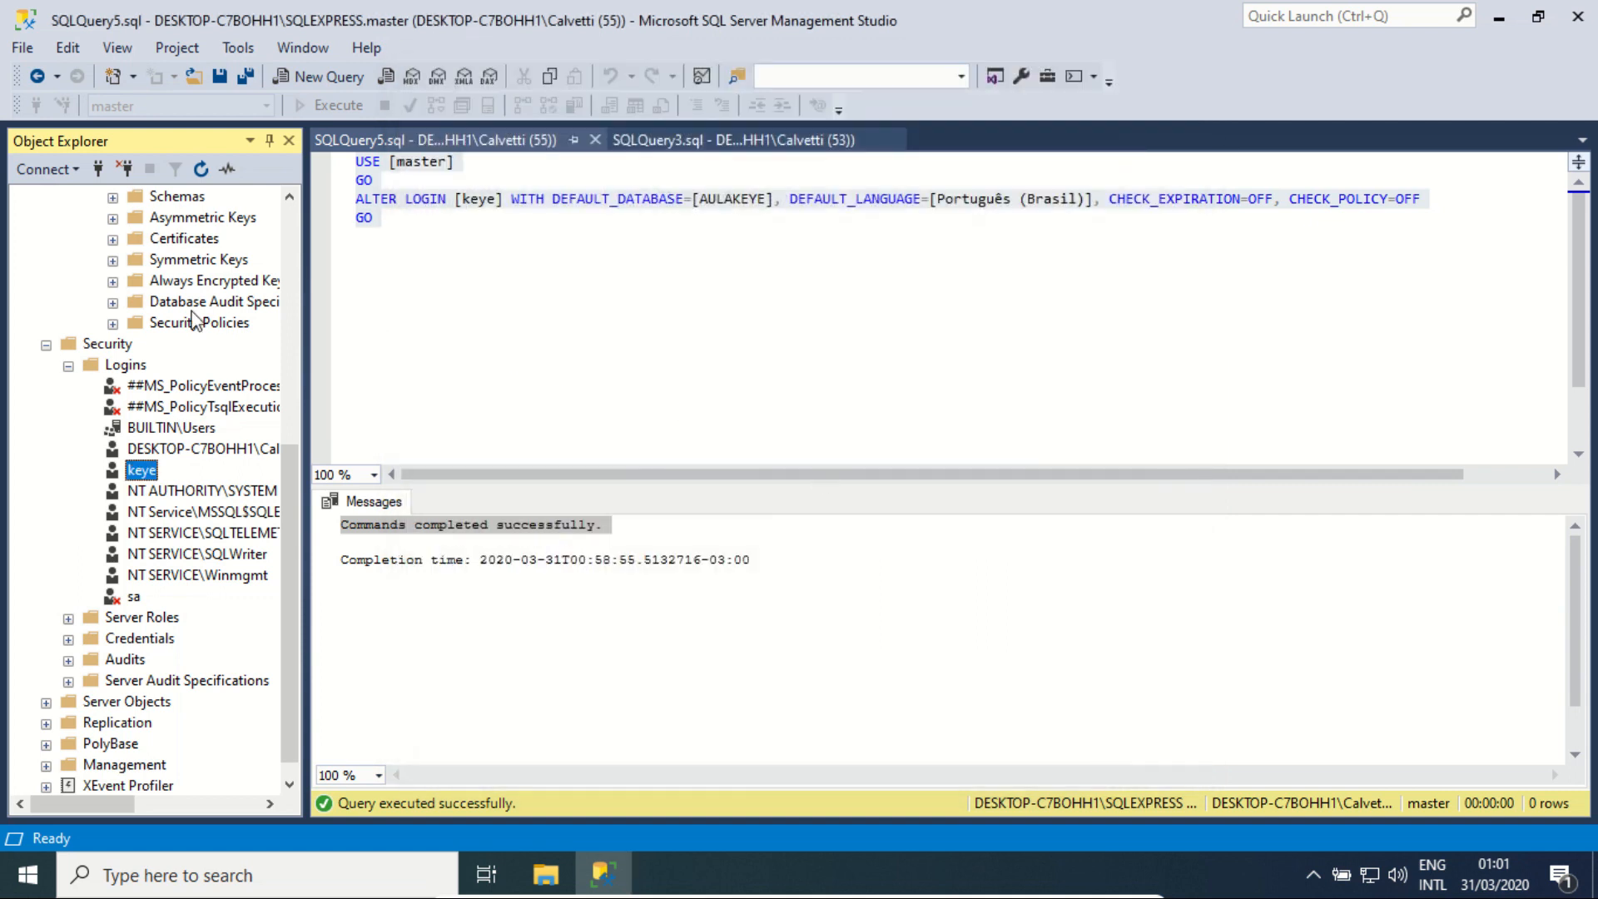
Compare the keye user under the AULAKEYE database's security users with the keye login under the server's security logins
scroll(108, 666, up, 4)
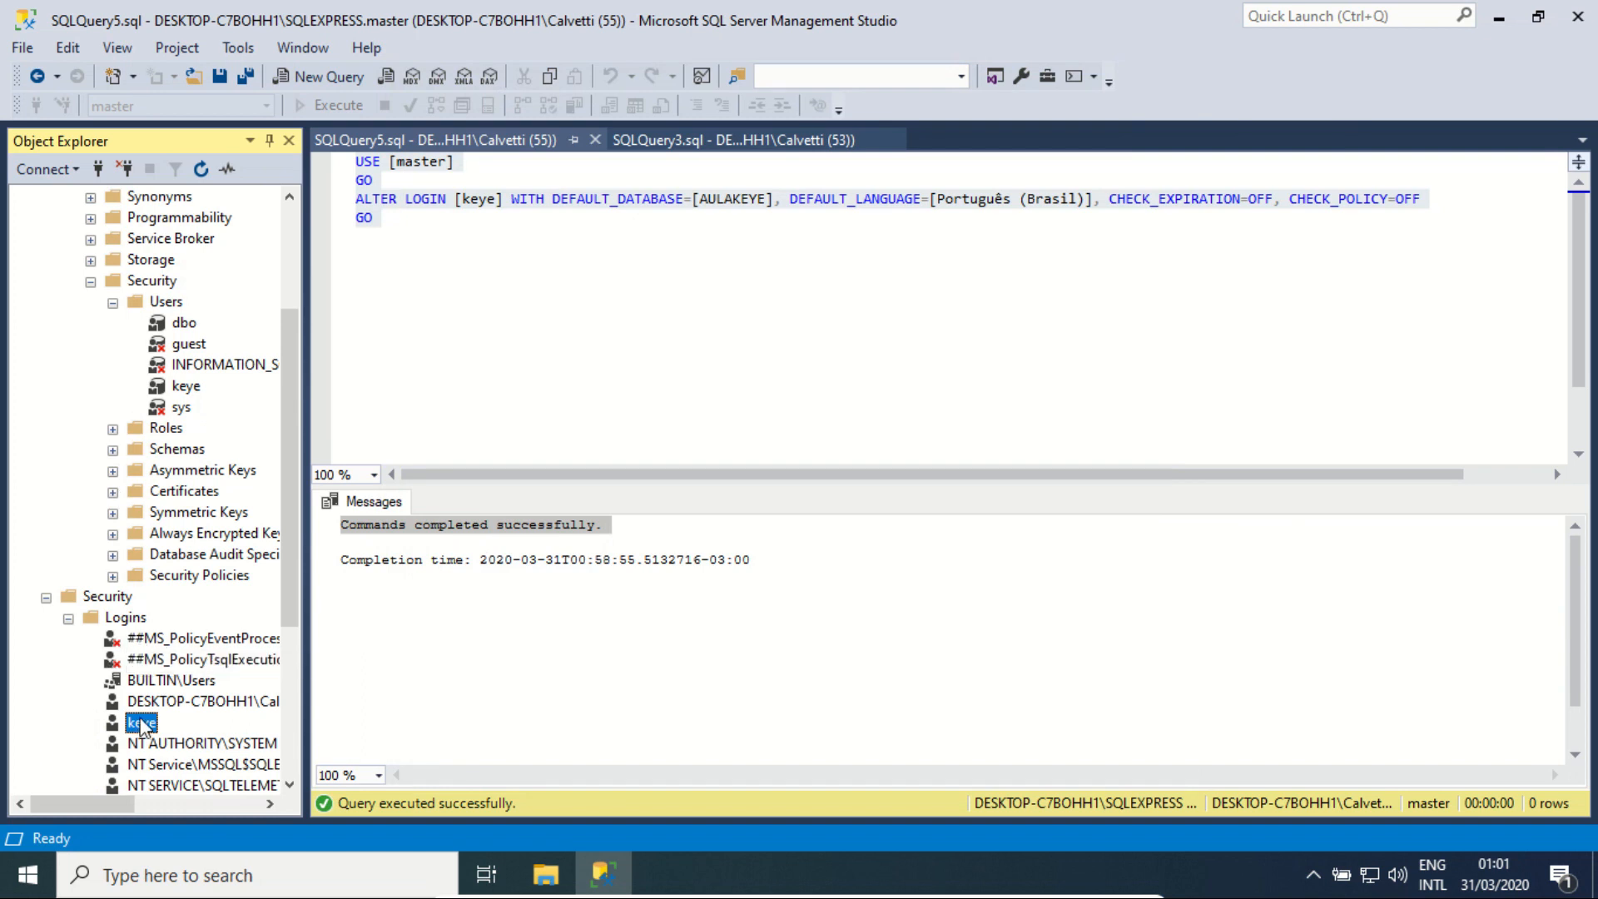
scroll(117, 724, up, 1)
scroll(154, 325, up, 1)
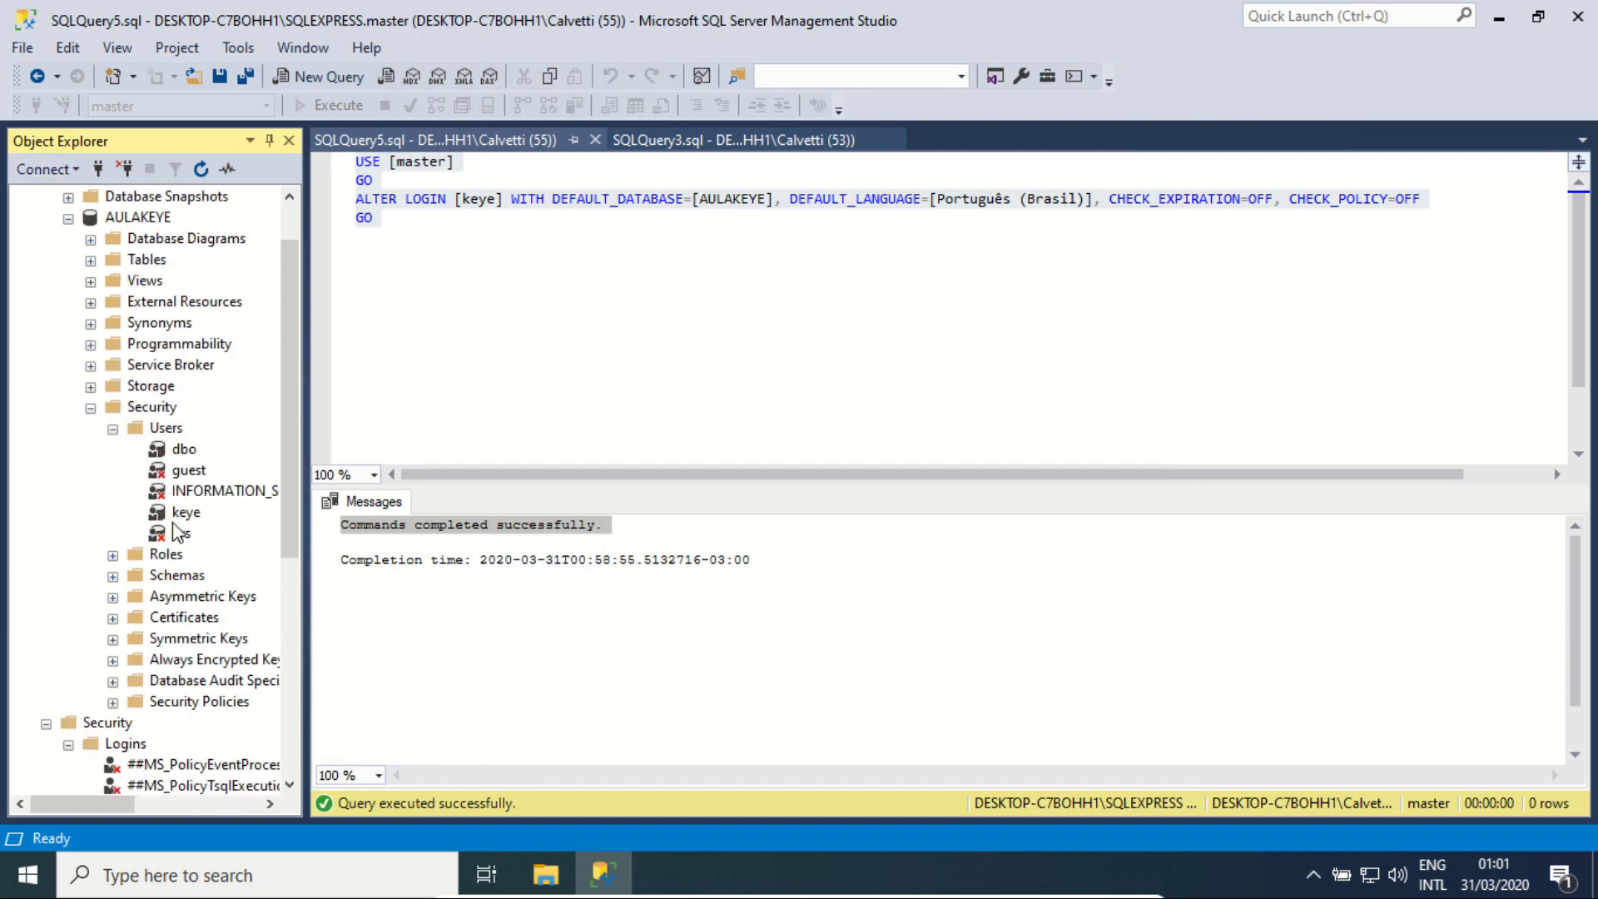
scroll(206, 554, down, 1)
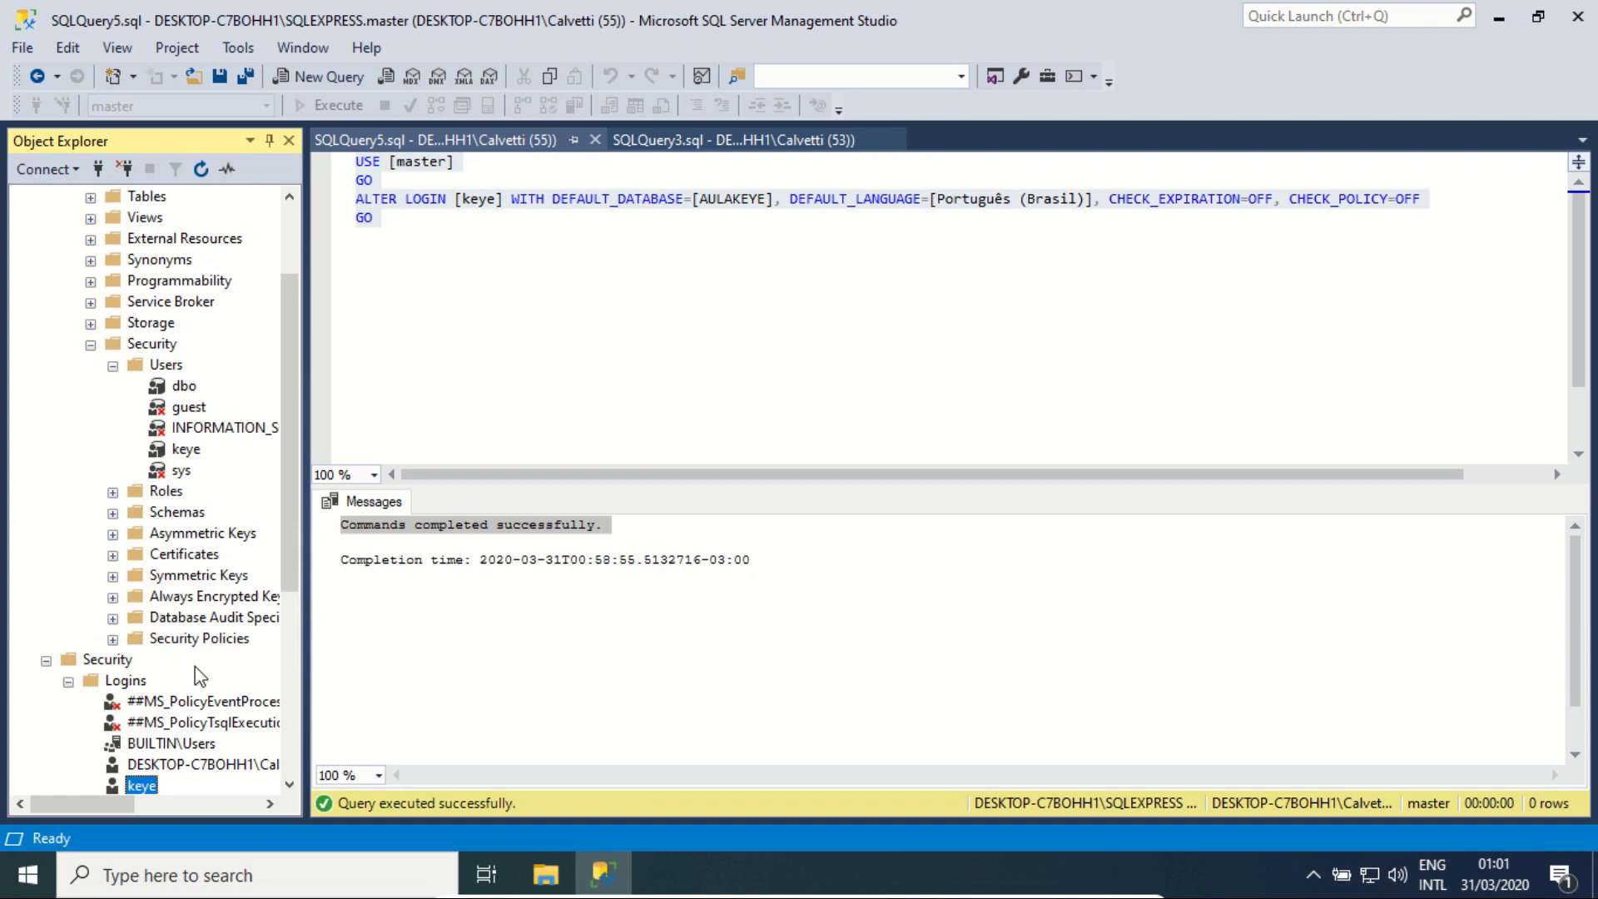
scroll(200, 676, down, 1)
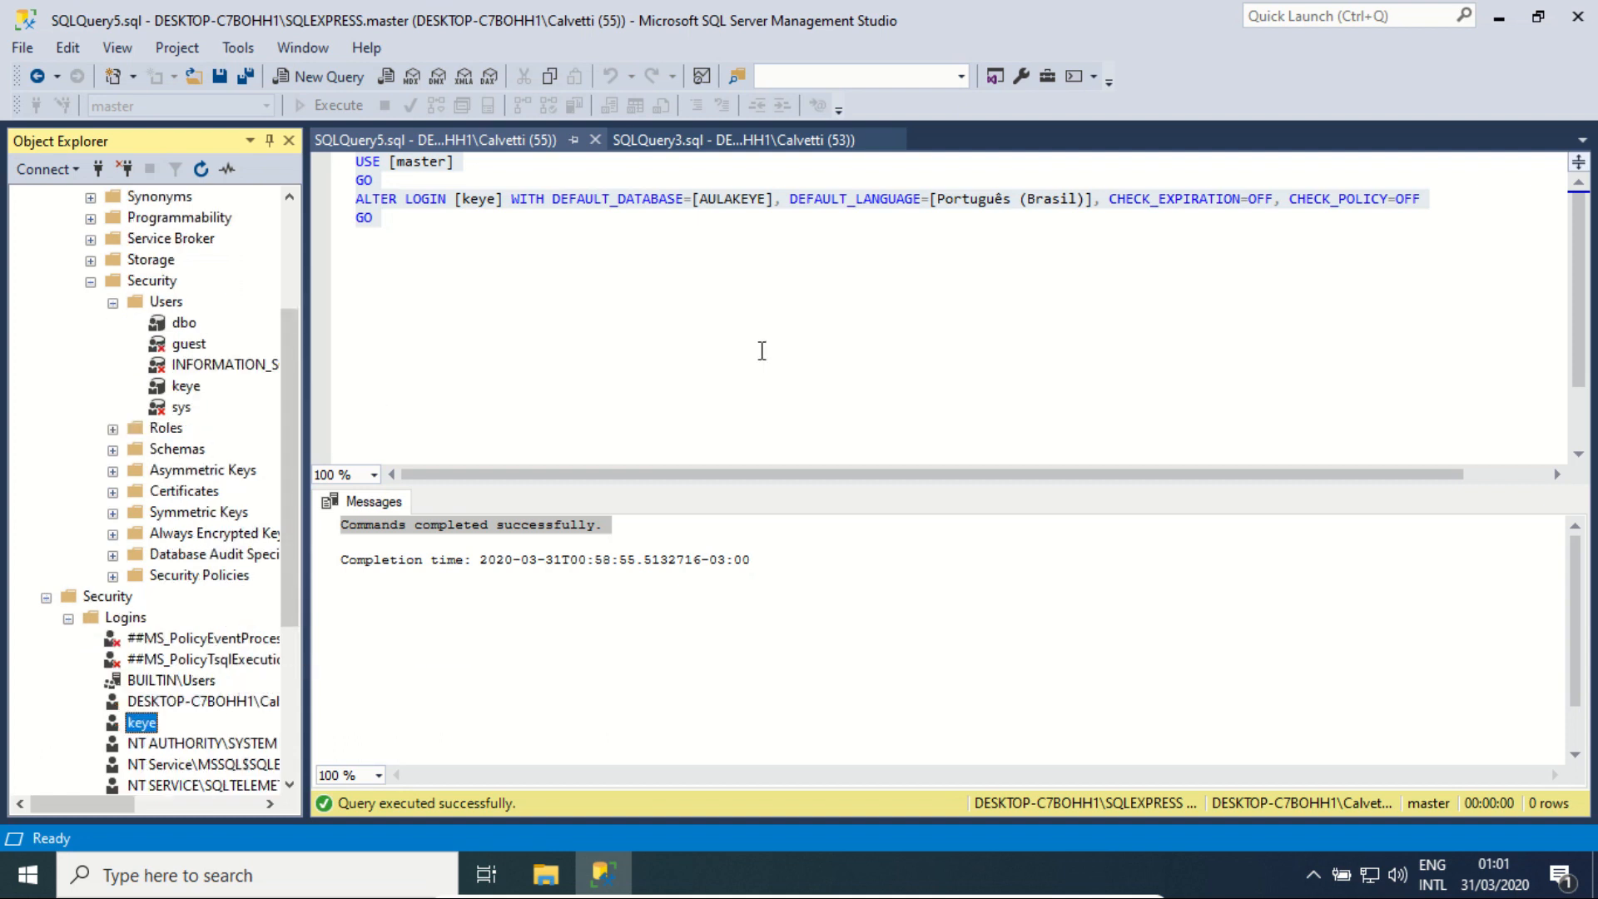